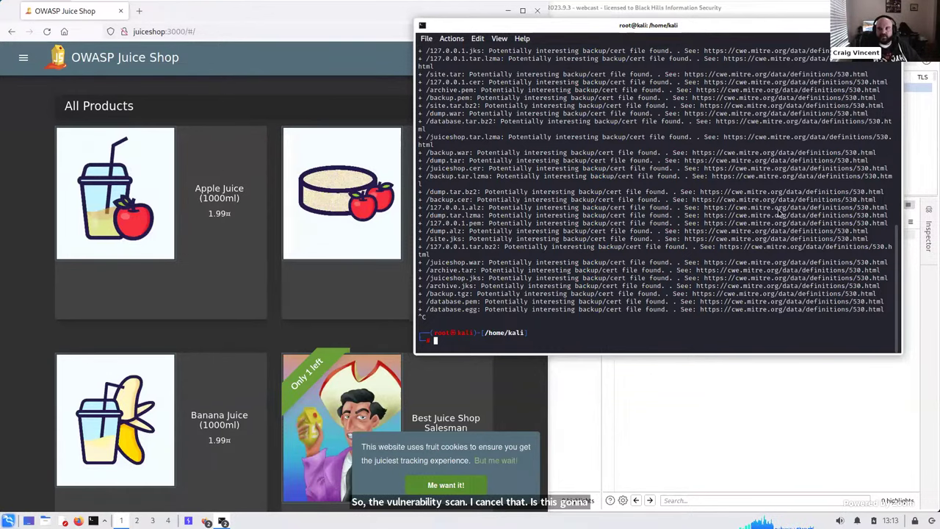
- End the terminal session and open the BApp Store in Burp Suite's extensions
key(ctrl+d)
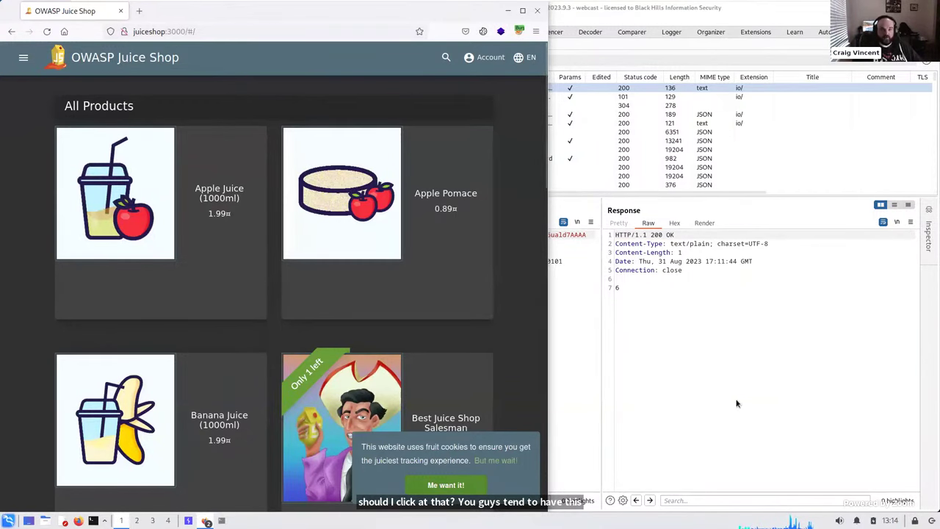
click(738, 404)
click(254, 64)
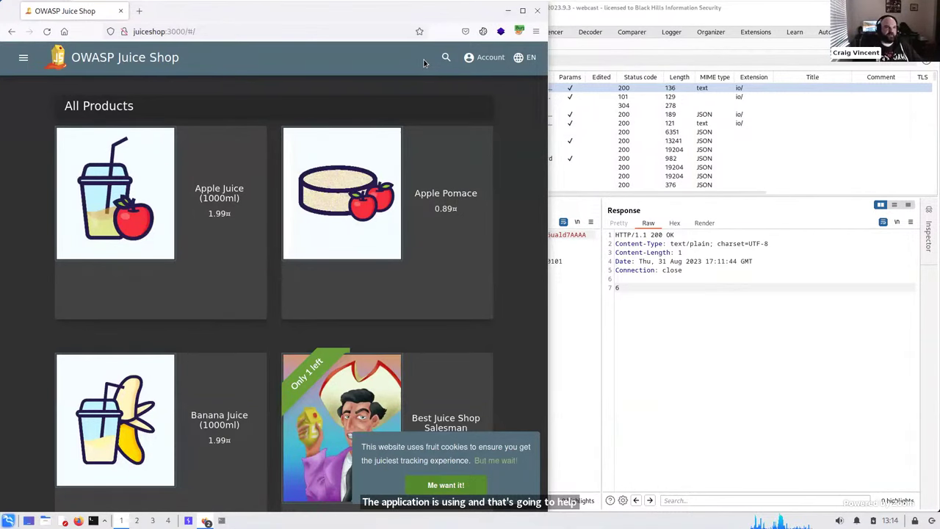
click(720, 414)
click(757, 35)
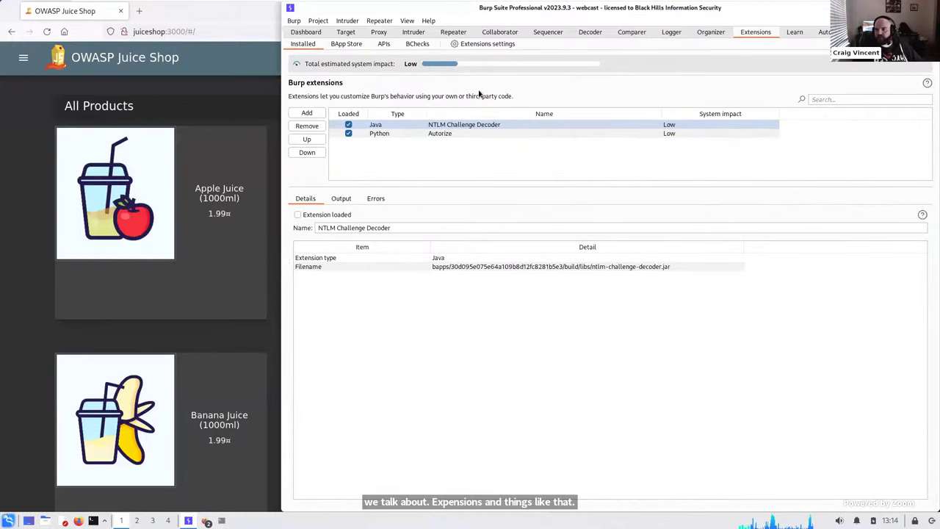
click(346, 43)
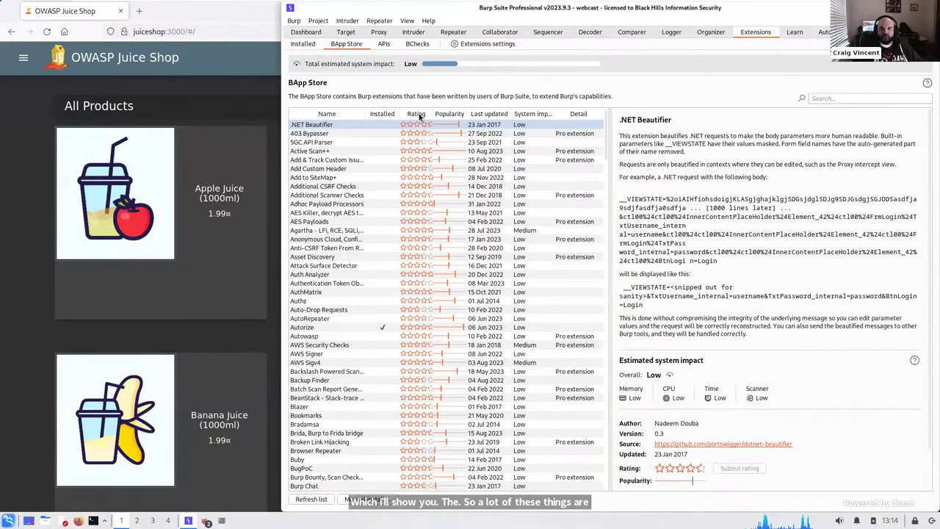
- Switch to Firefox and review the technologies that Wappalyzer lists for the OWASP Juice Shop page
click(254, 82)
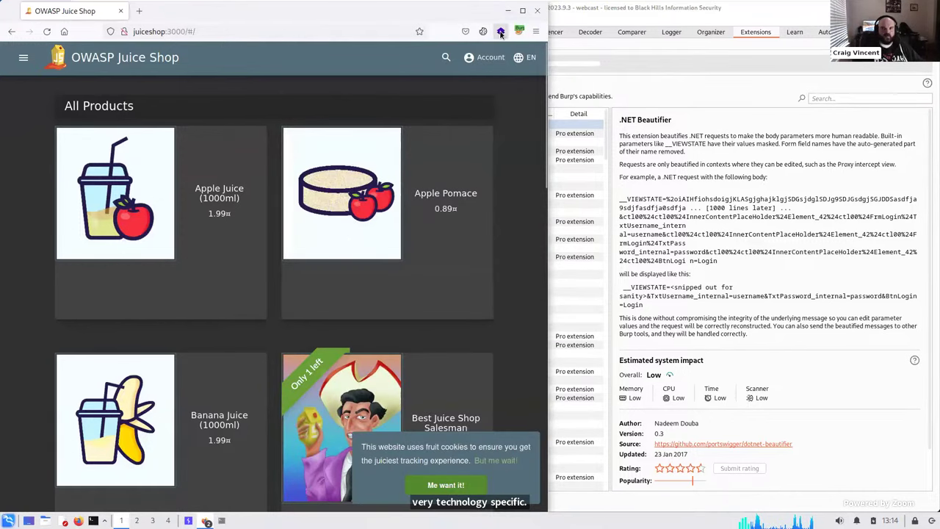
click(501, 32)
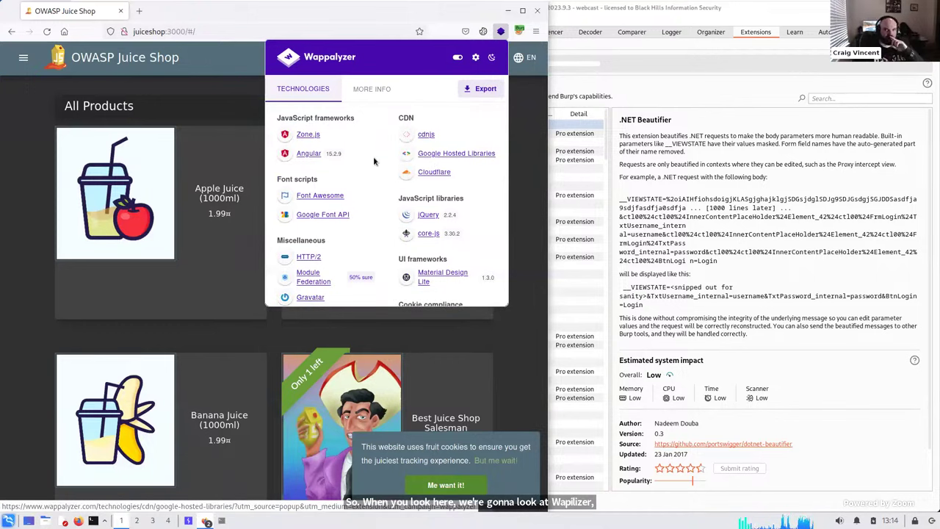
scroll(369, 168, down, 1)
scroll(369, 167, down, 1)
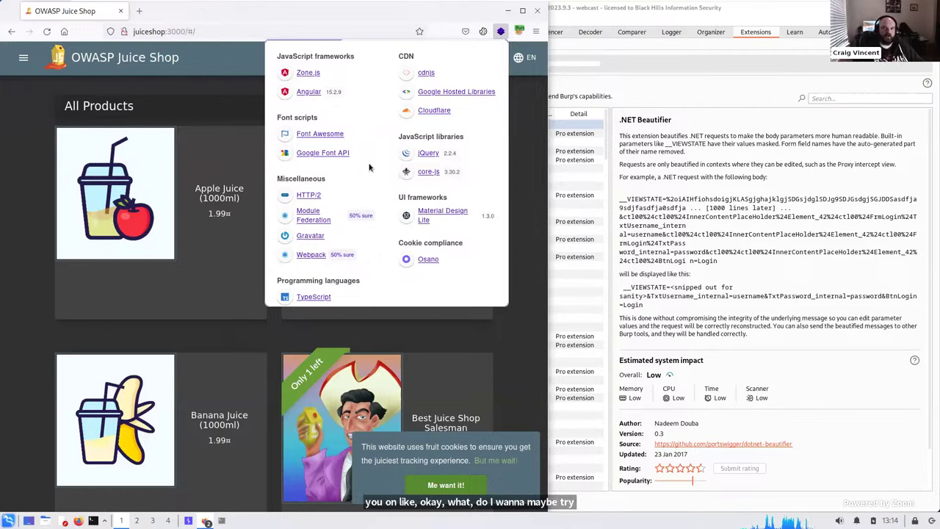
scroll(363, 180, up, 2)
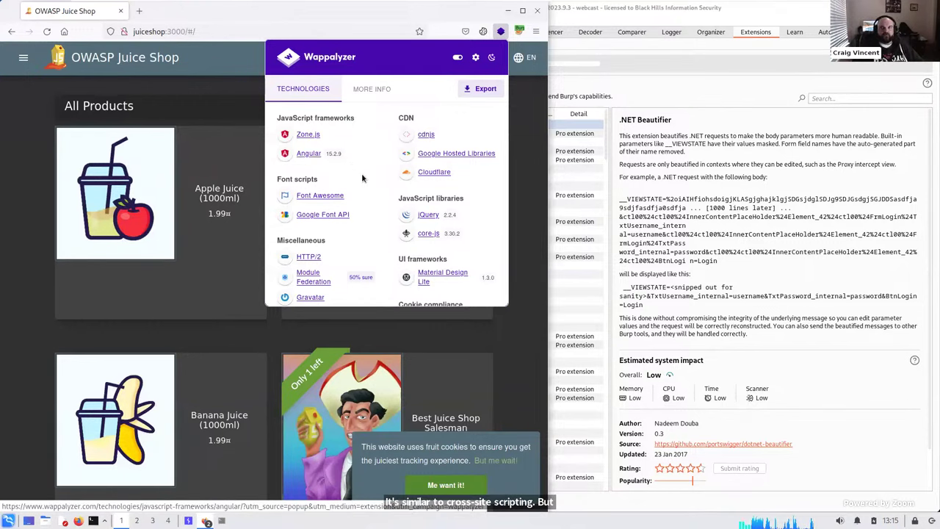
scroll(363, 191, down, 3)
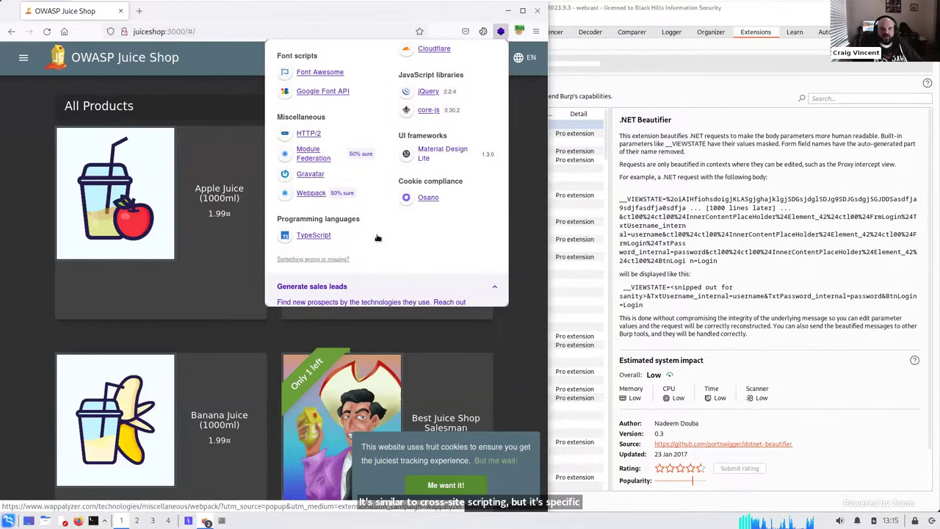
scroll(379, 213, up, 3)
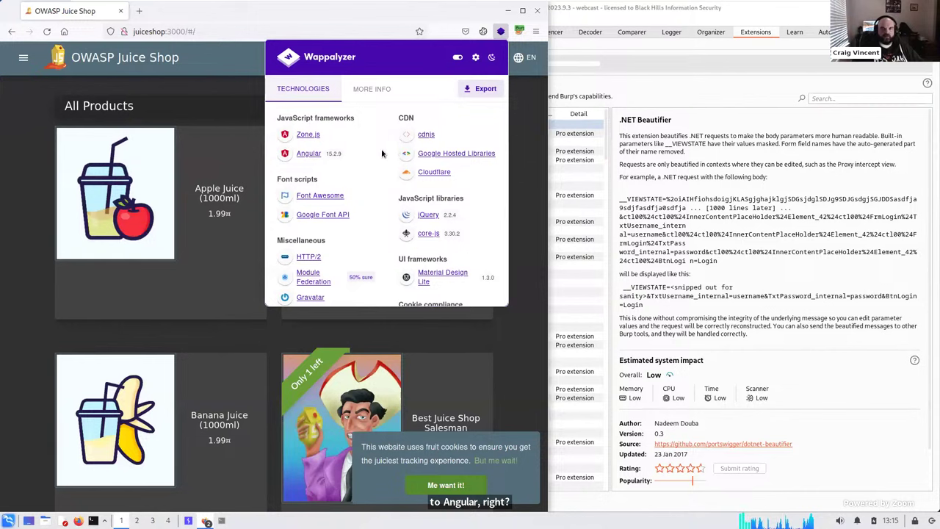
- Return to Burp Suite and view the description of the AutoRepeater extension in the BApp Store
click(649, 83)
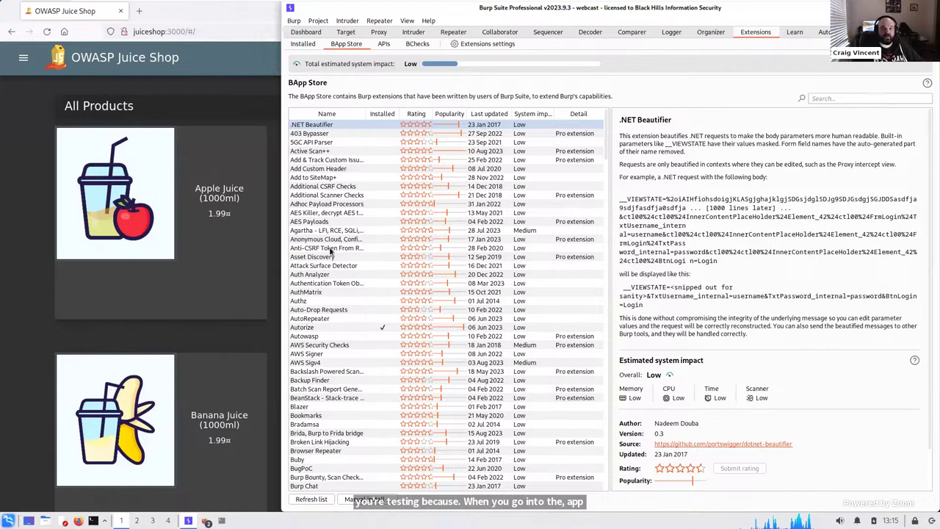
click(316, 318)
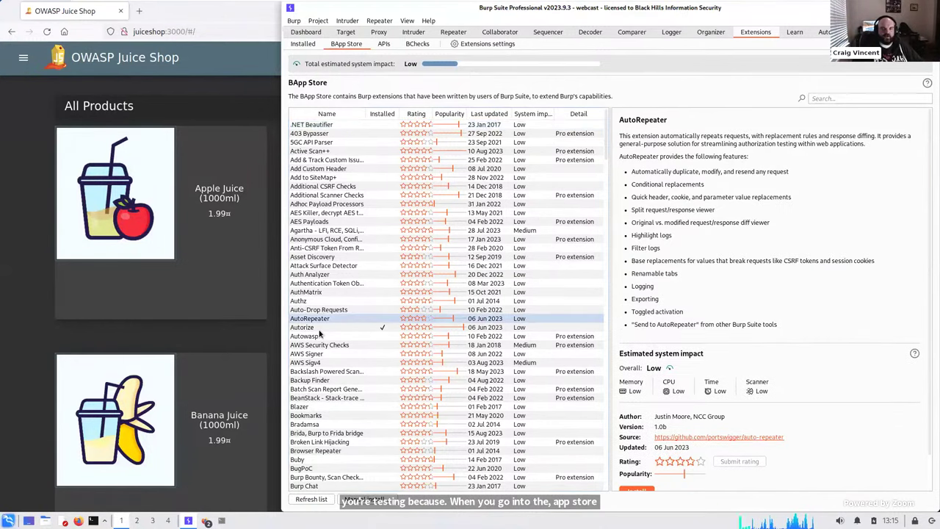
scroll(321, 334, down, 1)
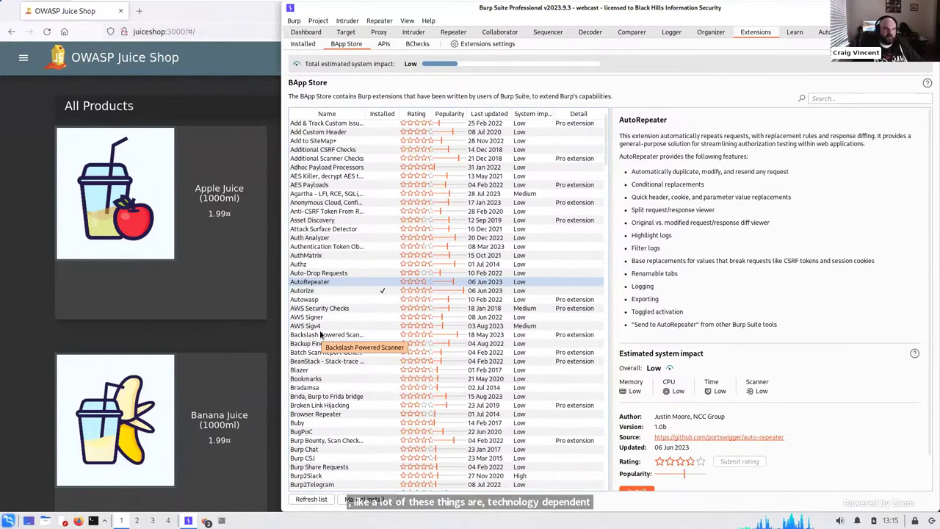
scroll(321, 334, up, 1)
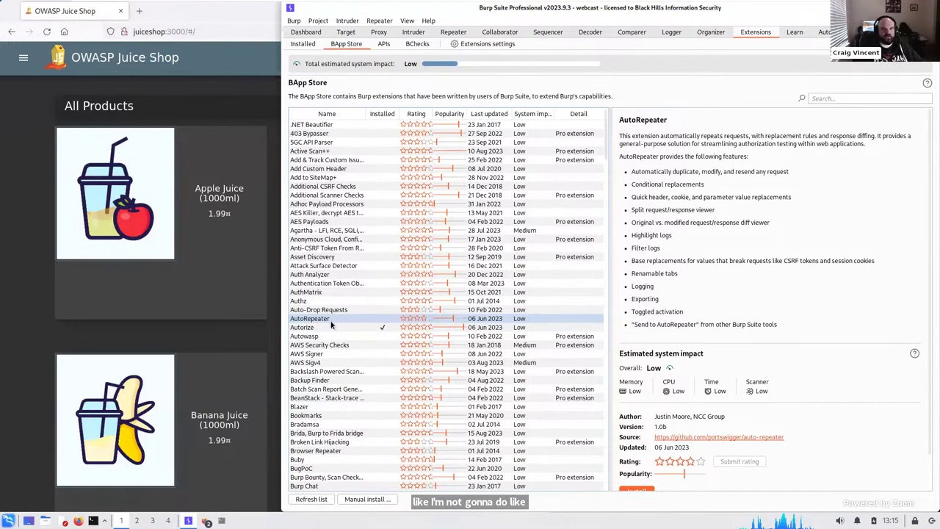
- Sort the BApp Store extensions by popularity, most popular first, and widen the extension list
click(417, 113)
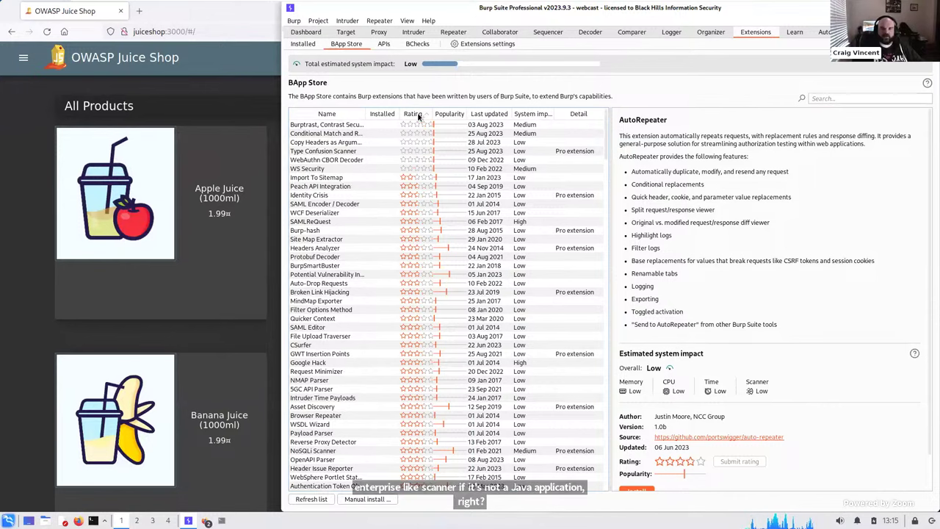
click(451, 115)
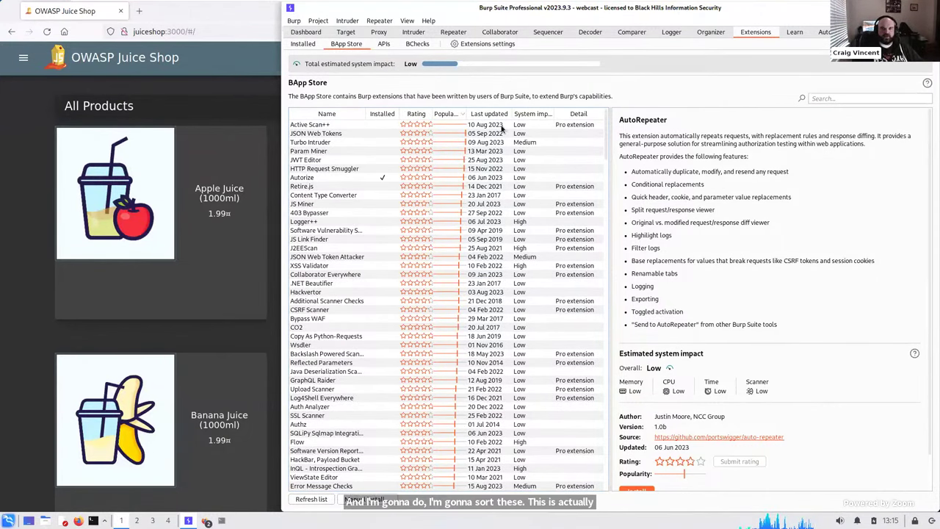
drag(608, 132, 690, 135)
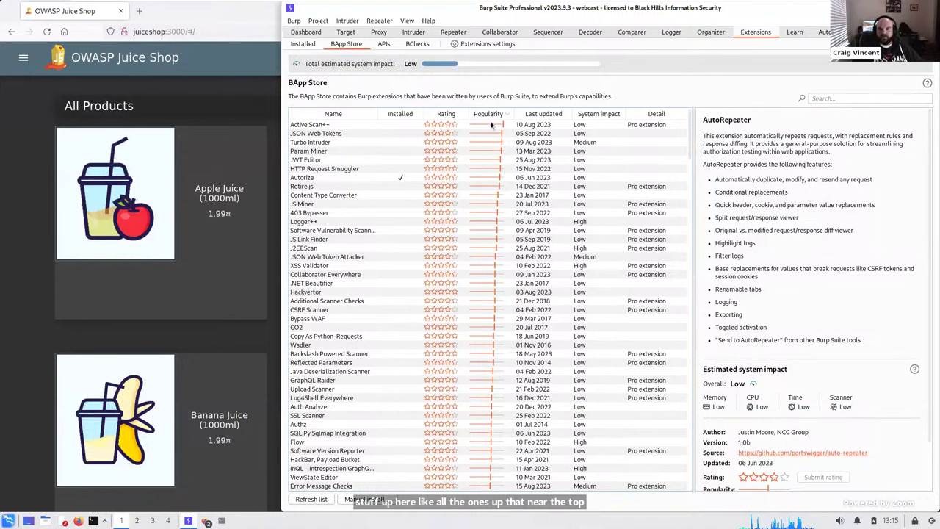
click(221, 88)
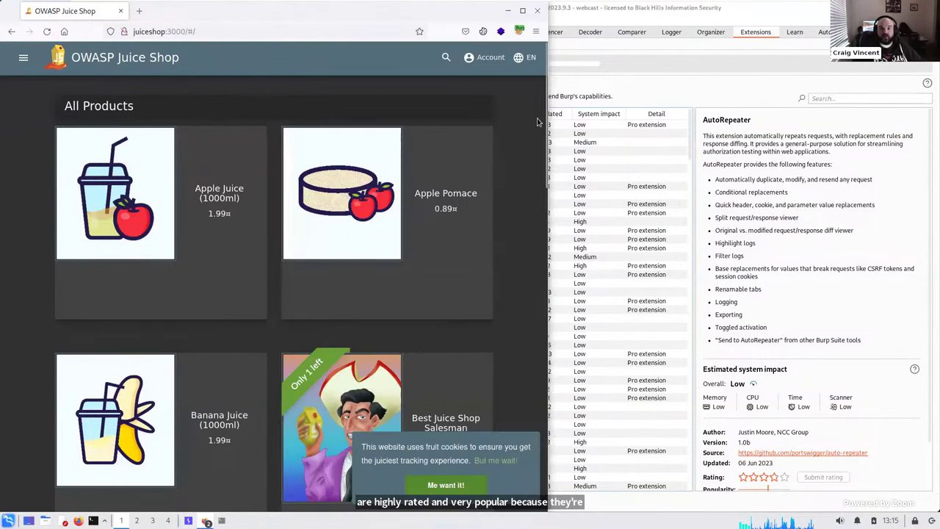
click(655, 86)
click(199, 68)
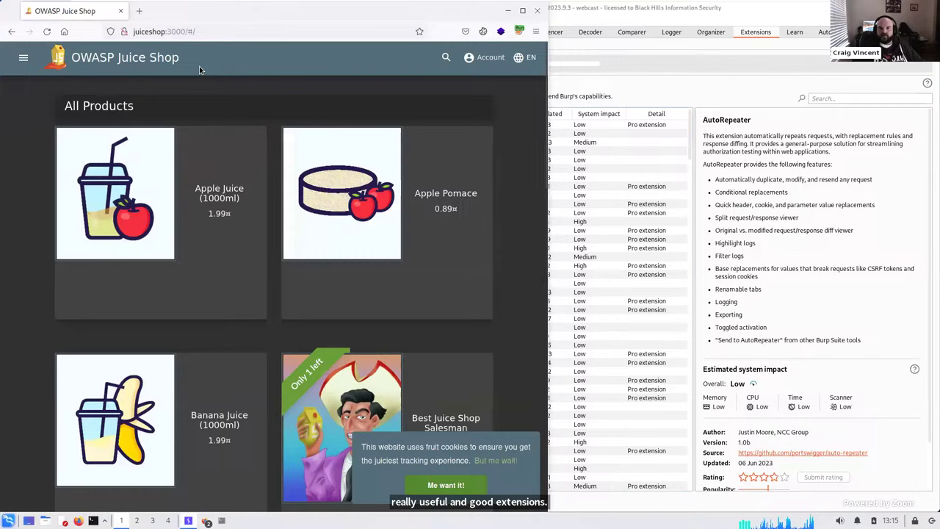
click(640, 86)
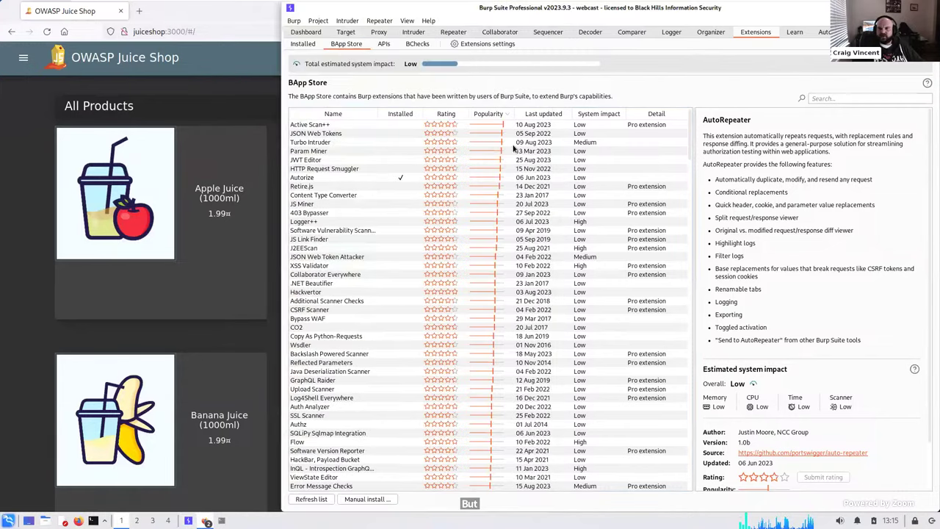
- Sort the BApp Store extensions by name in ascending order and view the Software Version Reporter details
click(306, 110)
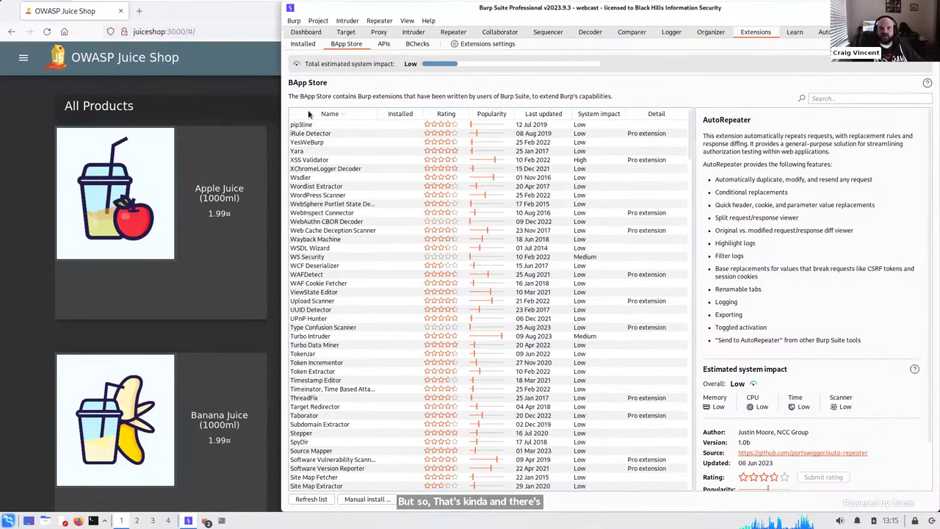
click(308, 109)
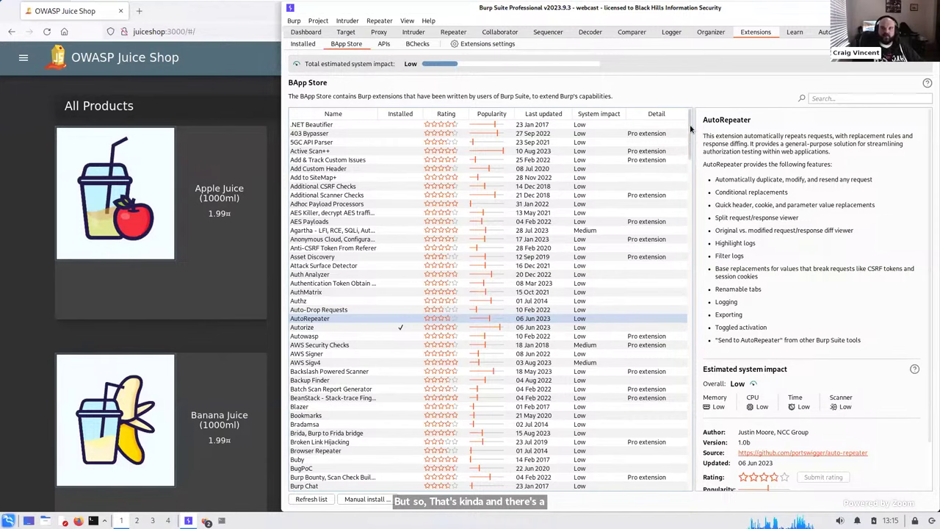
drag(691, 129, 691, 436)
scroll(318, 335, down, 1)
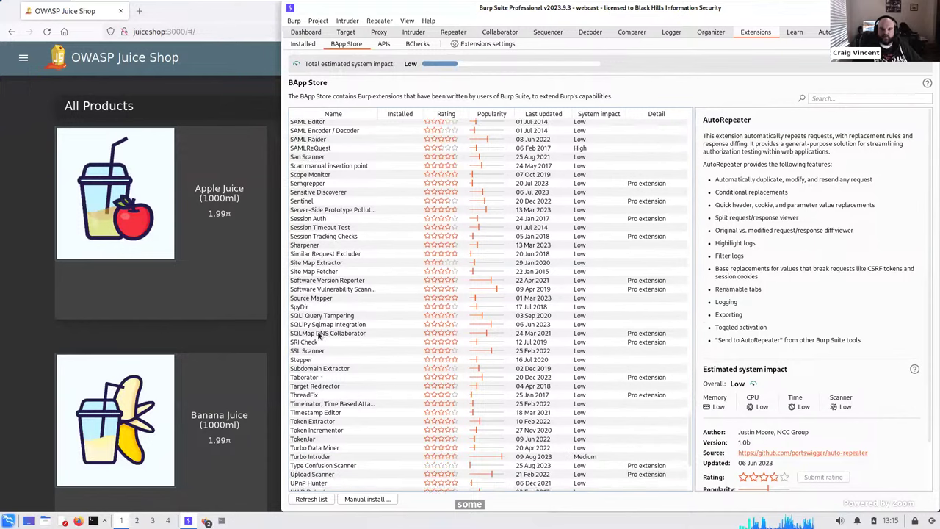
scroll(319, 334, down, 2)
scroll(323, 335, down, 2)
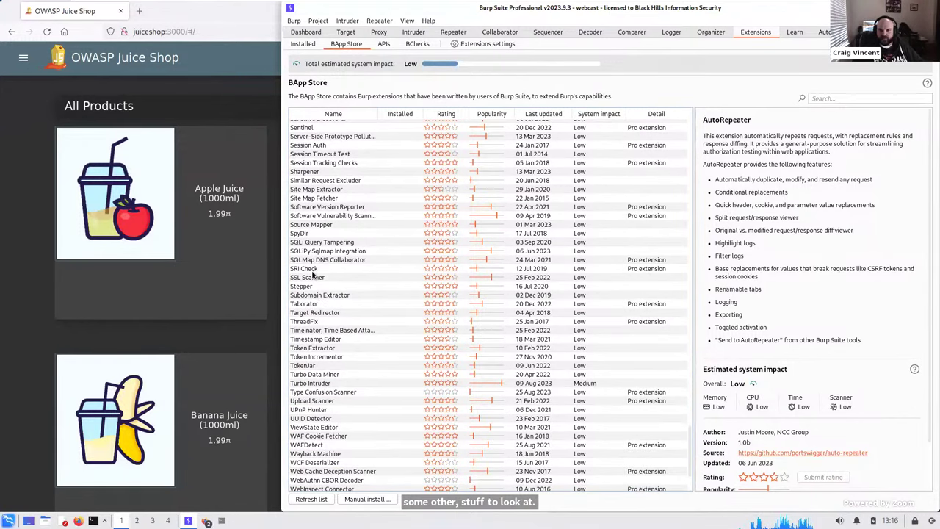
click(332, 208)
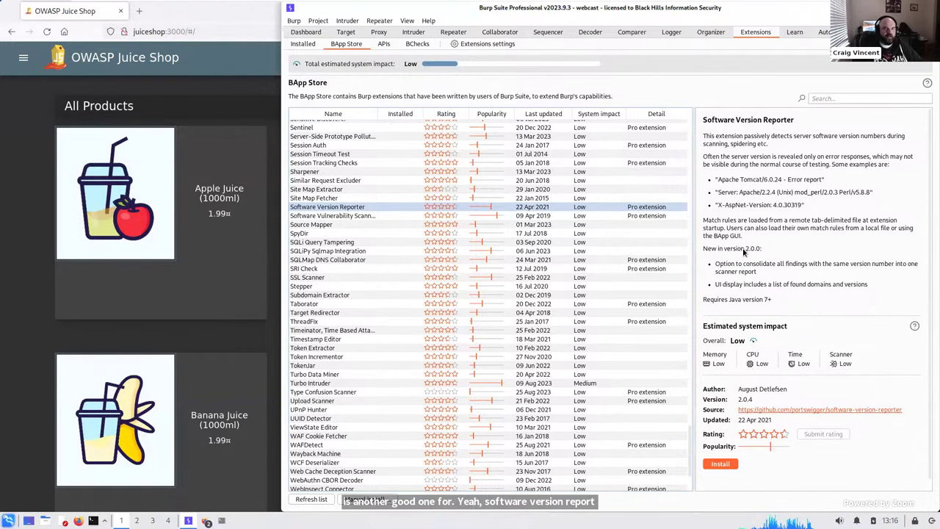
scroll(382, 282, up, 5)
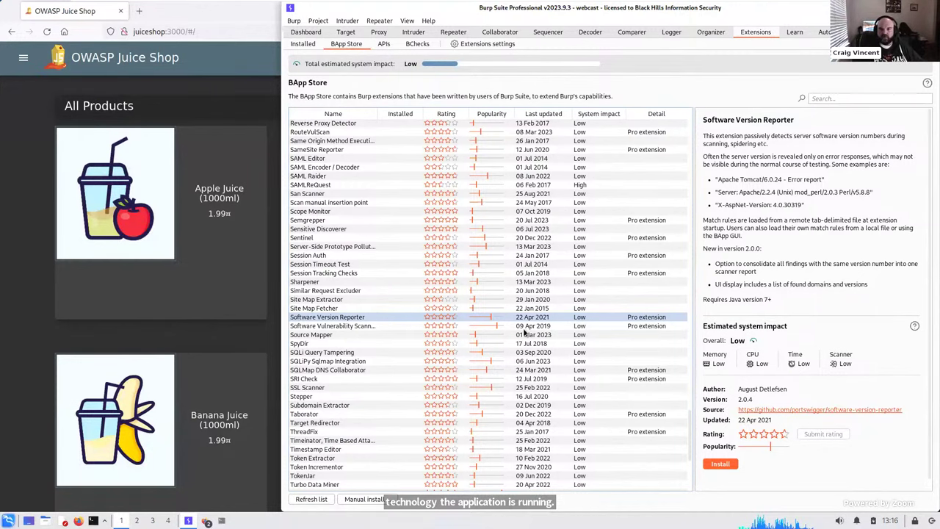
- Examine the /rest/admin/application-configuration, /api/Quantitys/ and /rest/products/search requests and responses in the proxy's HTTP history
click(379, 35)
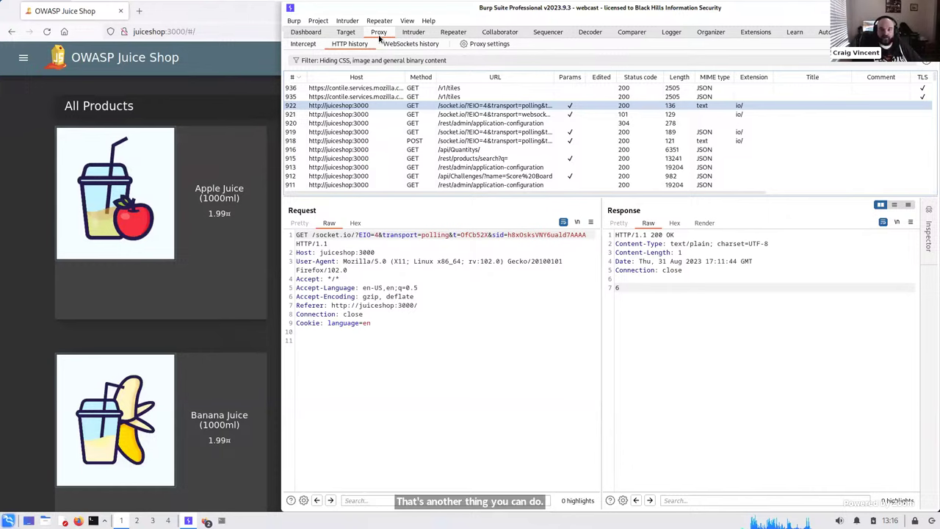
click(461, 124)
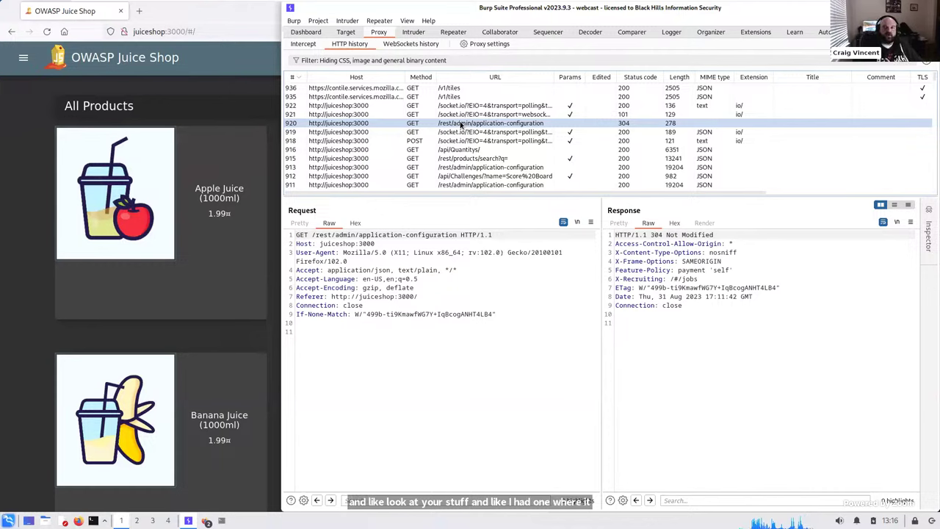
click(459, 151)
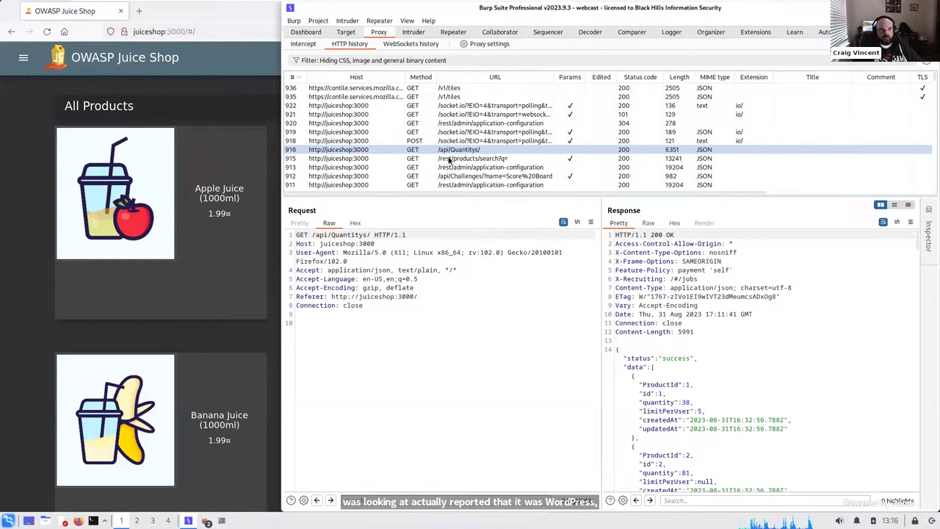
click(450, 160)
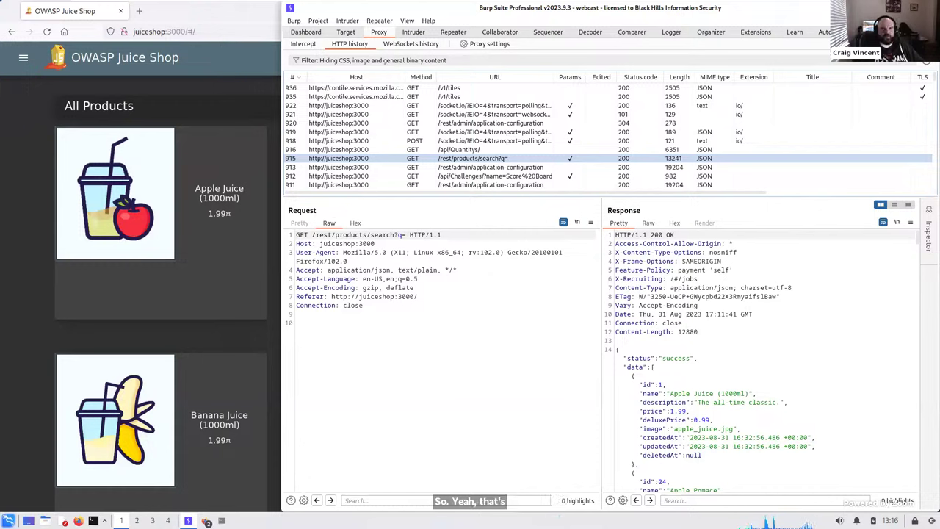
click(471, 264)
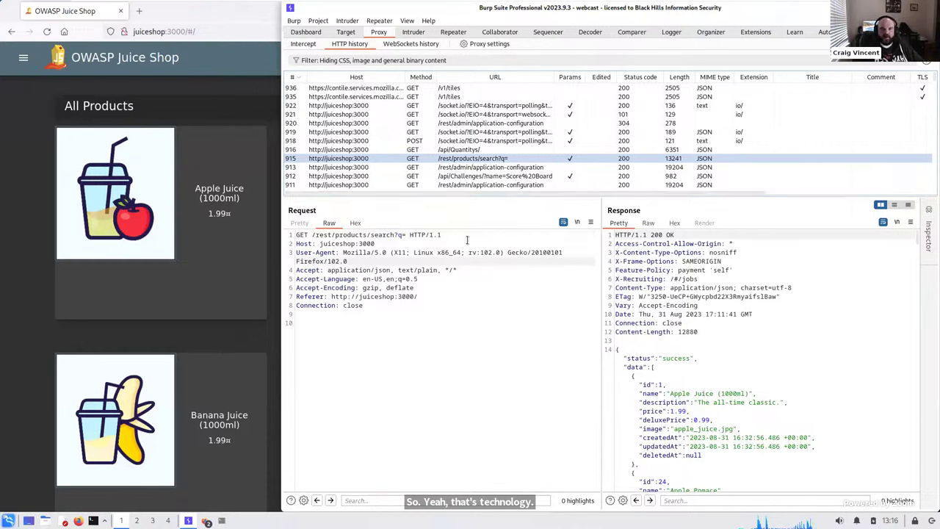
click(466, 238)
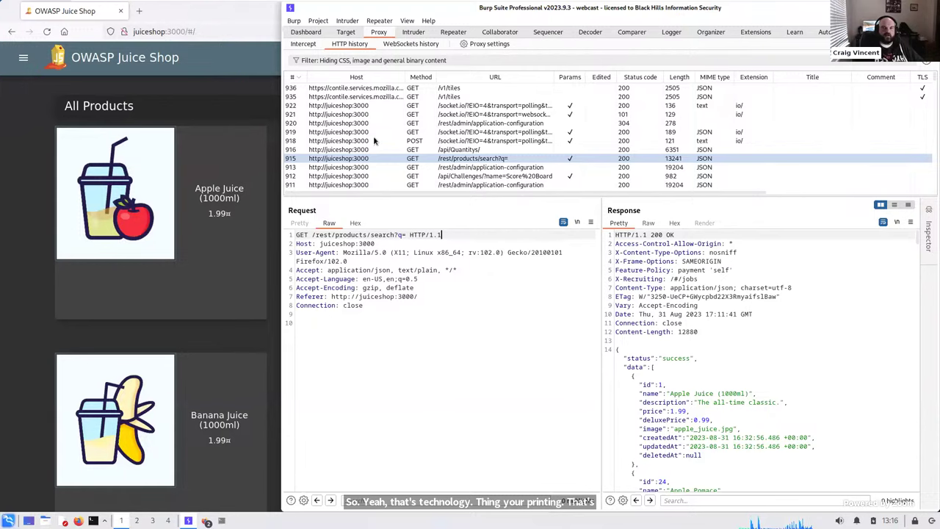
- Switch to Firefox and load the Juice Shop root address, juiceshop:3000, without the trailing #/ part
click(213, 87)
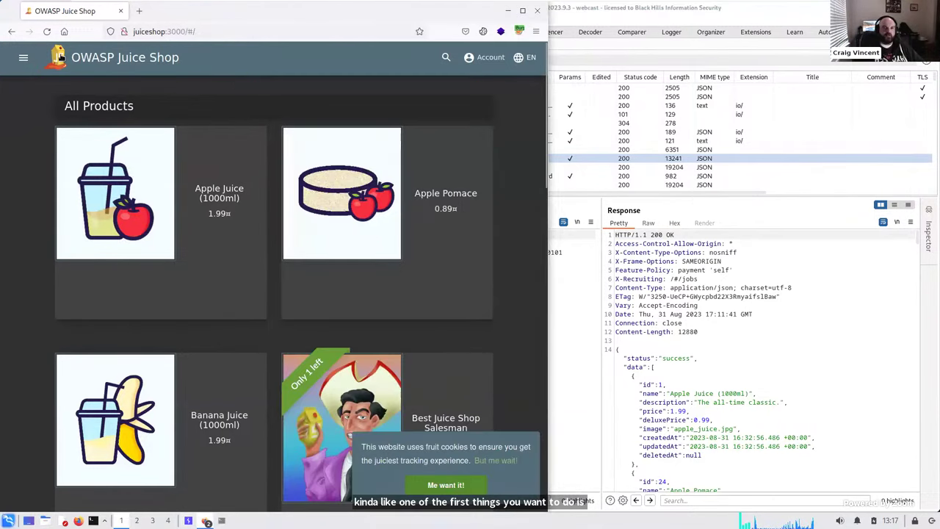
click(219, 33)
click(219, 33)
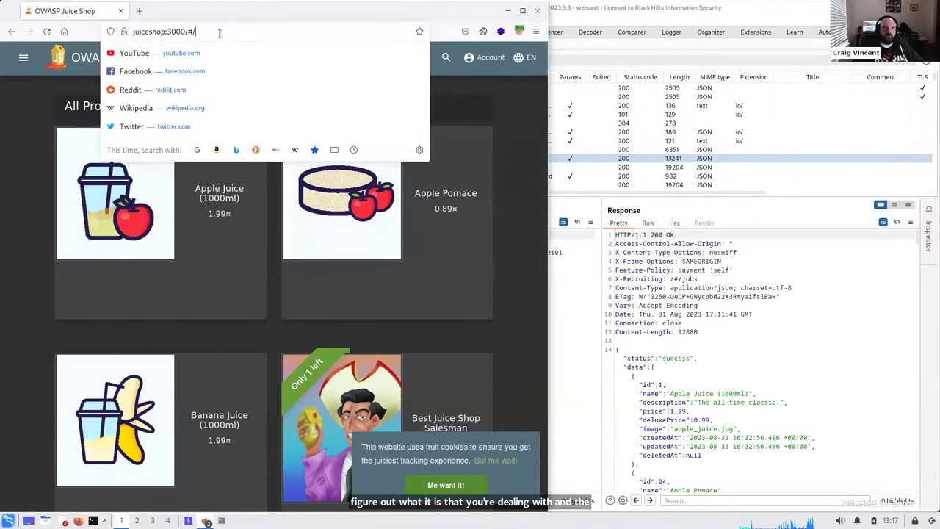
key(BackSpace)
key(BackSpace)
key(Return)
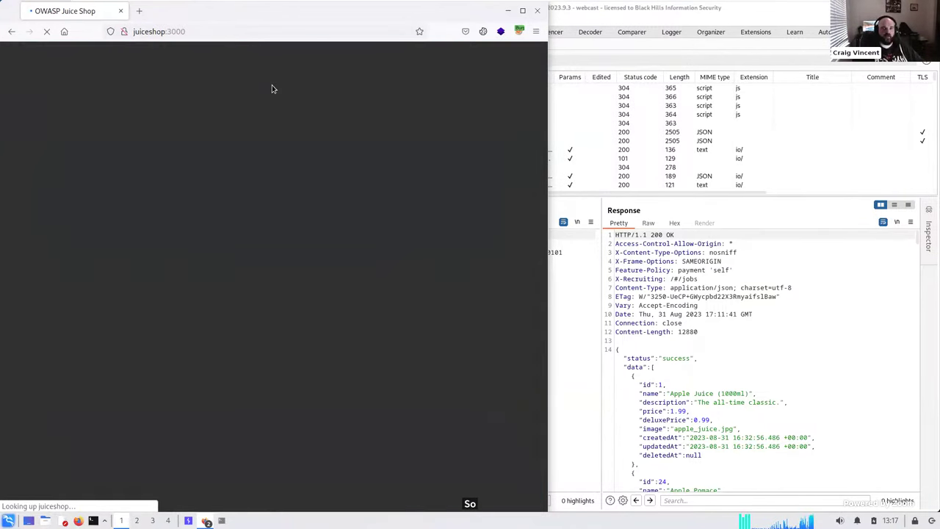
- Switch to Burp Suite and open content discovery for the GET / request to juiceshop:3000 in the HTTP history
click(656, 302)
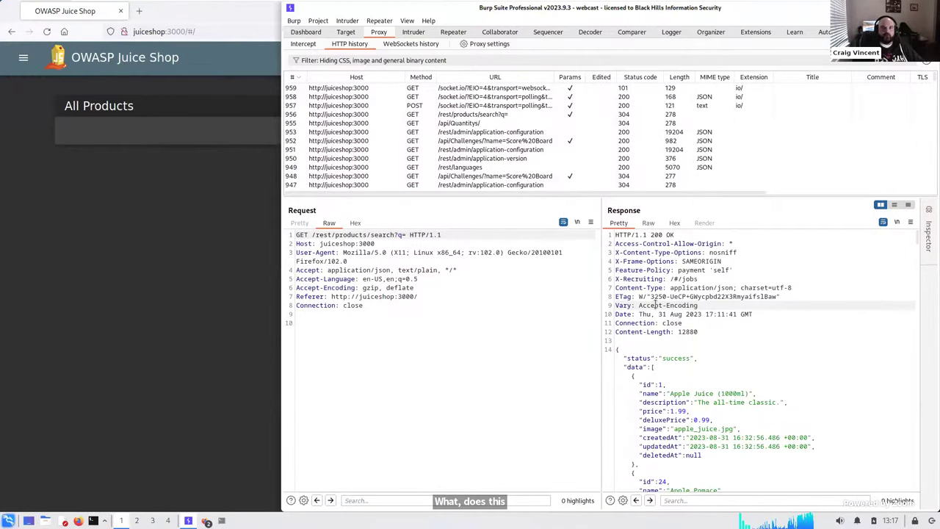
scroll(441, 136, down, 5)
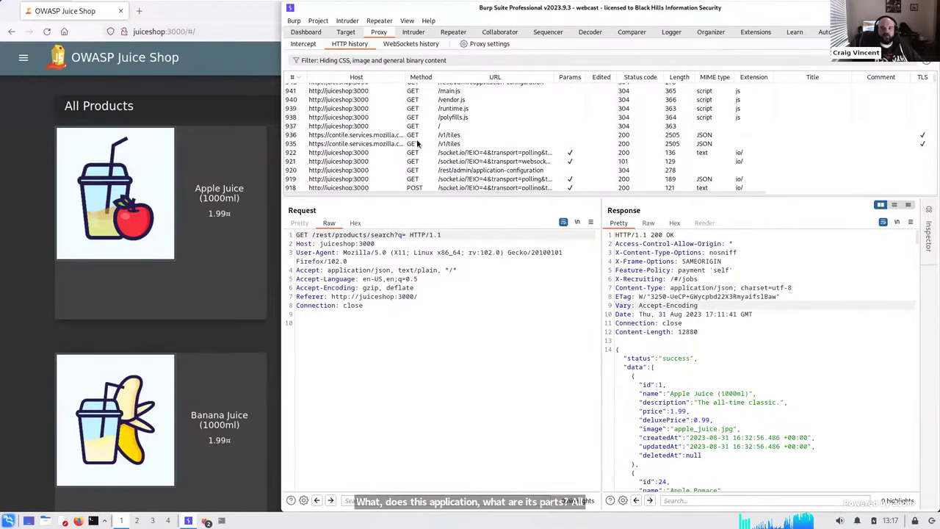
click(450, 129)
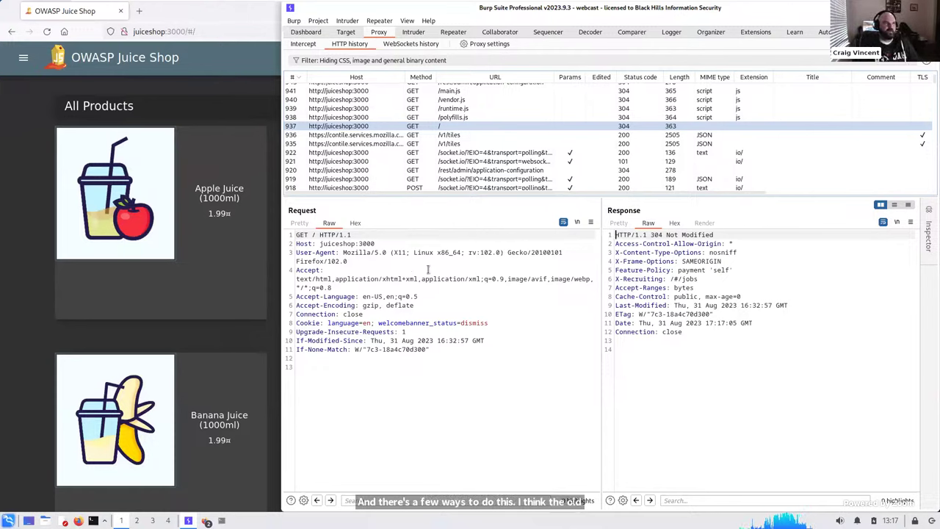
right_click(422, 257)
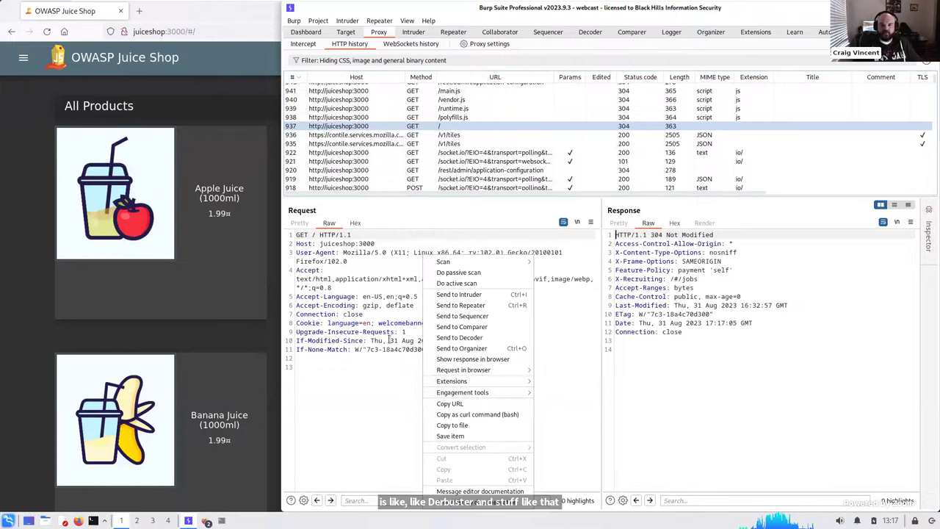
mouse_move(448, 380)
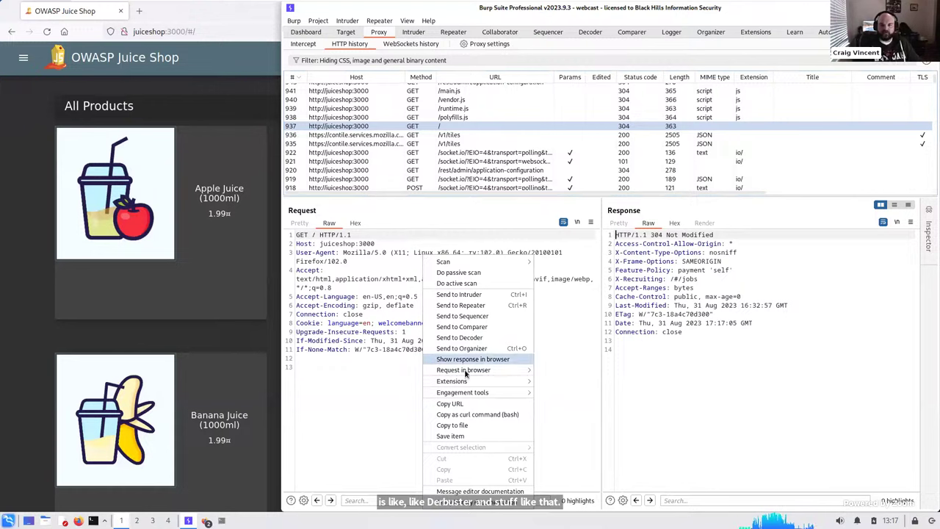
mouse_move(469, 393)
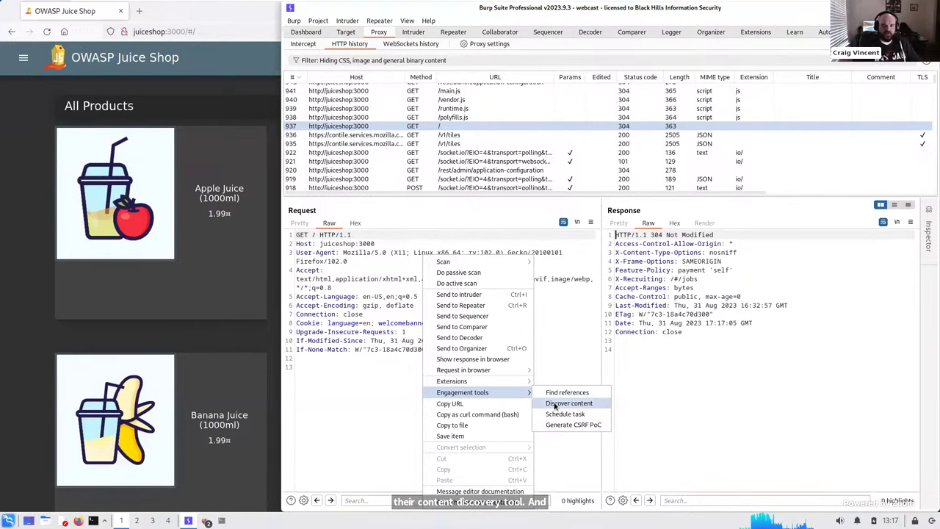
click(556, 404)
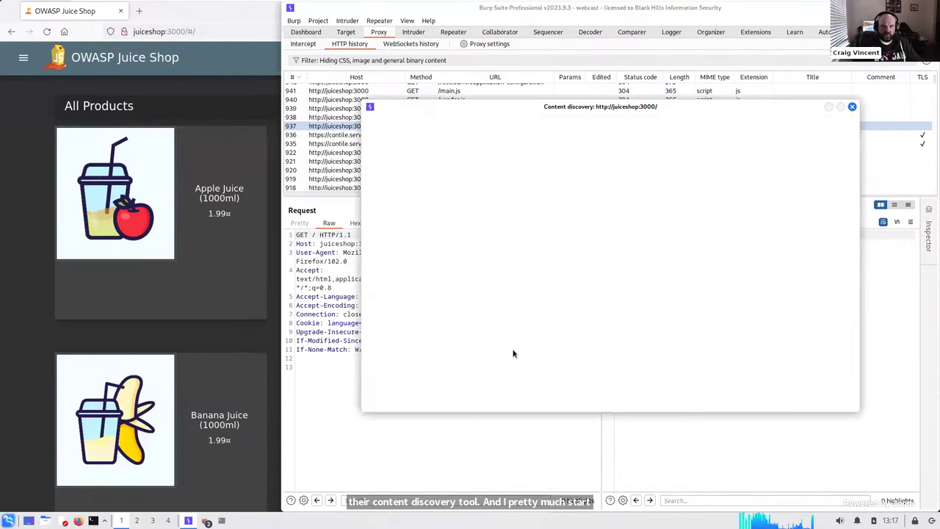
drag(508, 106, 455, 103)
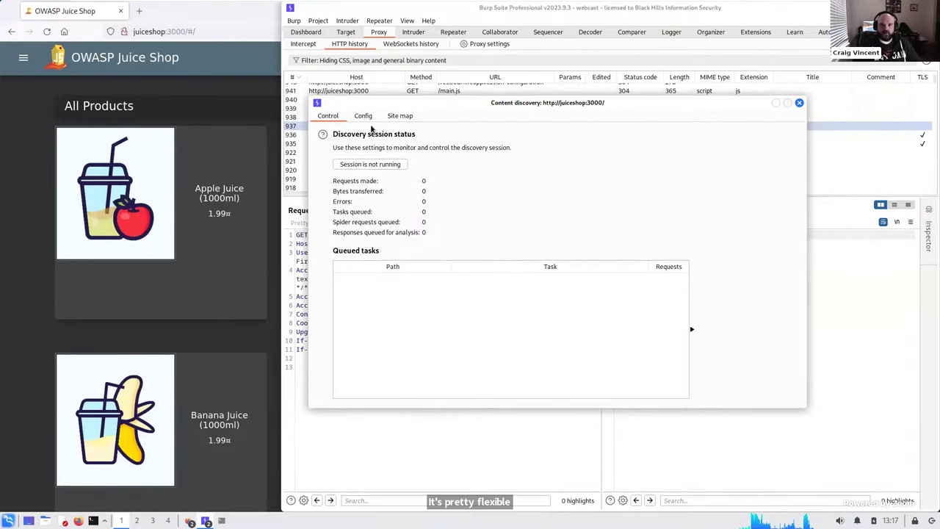
drag(382, 103, 467, 131)
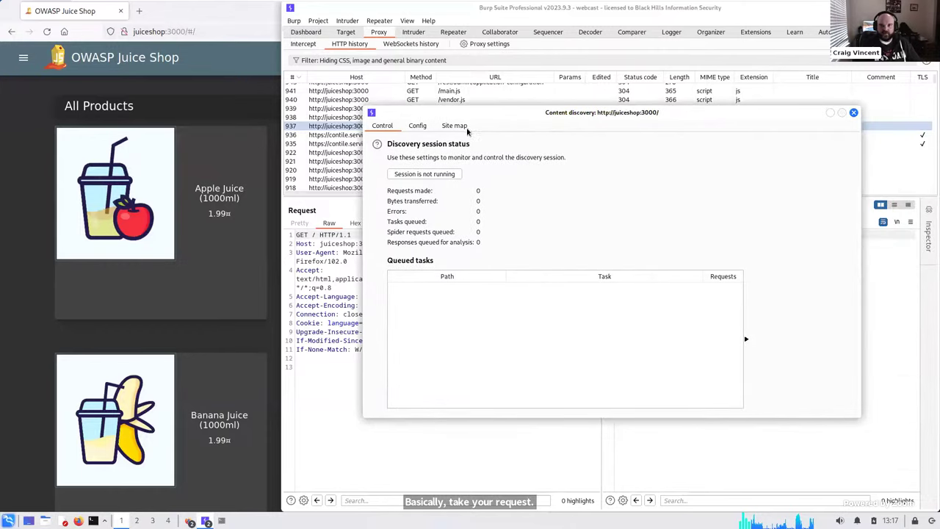
- Examine the content discovery configuration: start directory, filename sources, file extensions and discovery engine settings
click(416, 126)
drag(512, 171, 428, 164)
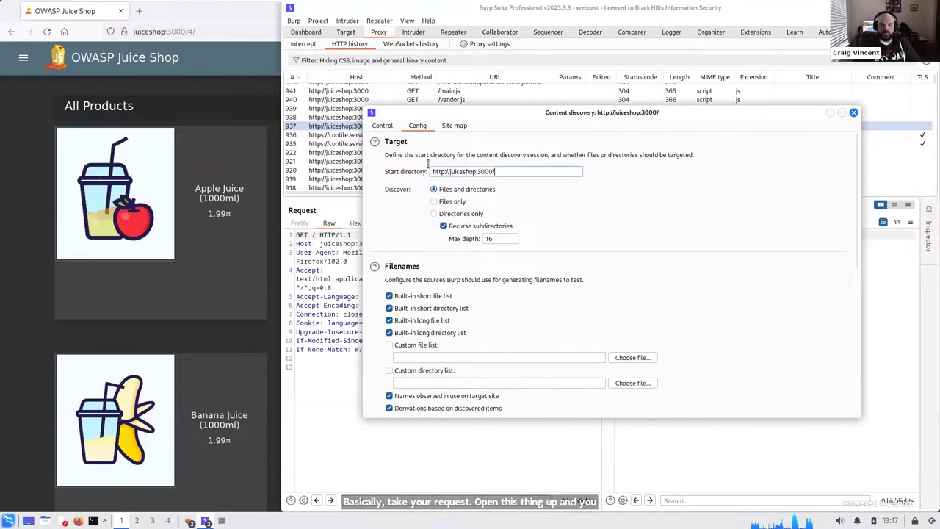
click(523, 171)
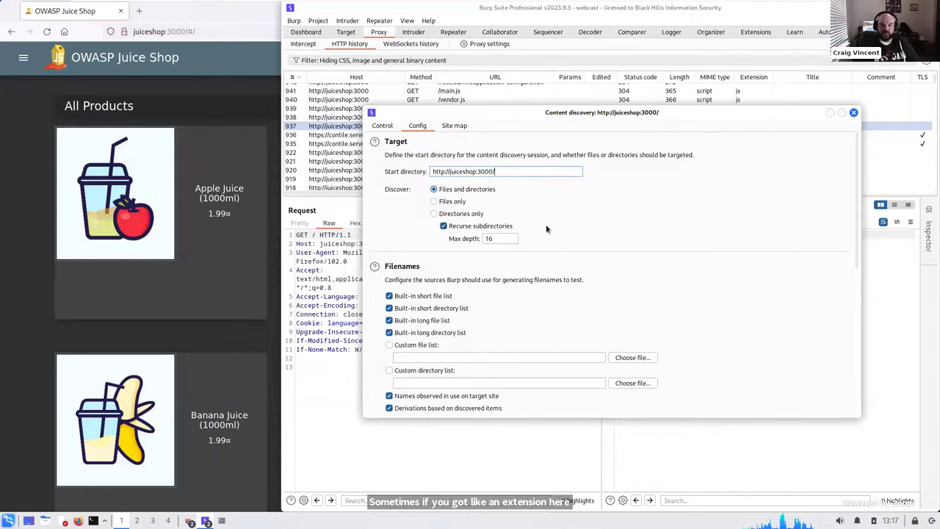
scroll(616, 236, down, 3)
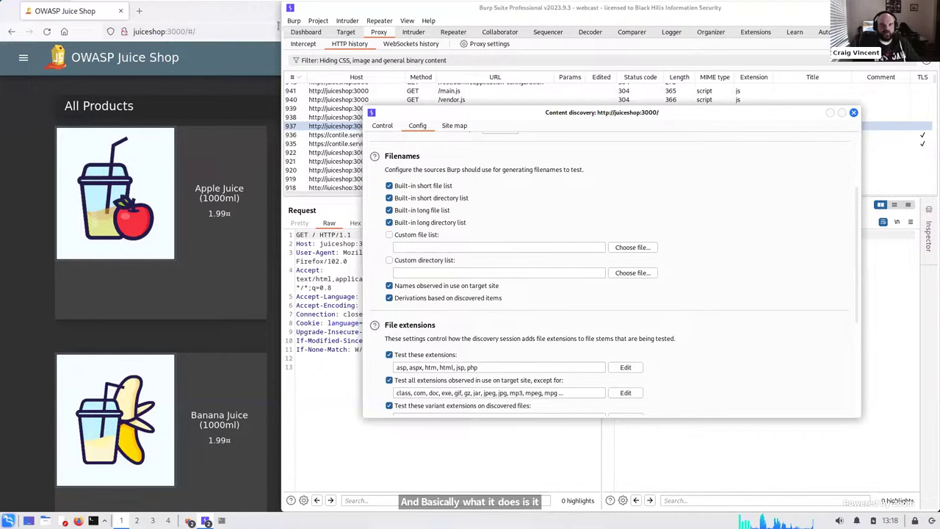
click(266, 11)
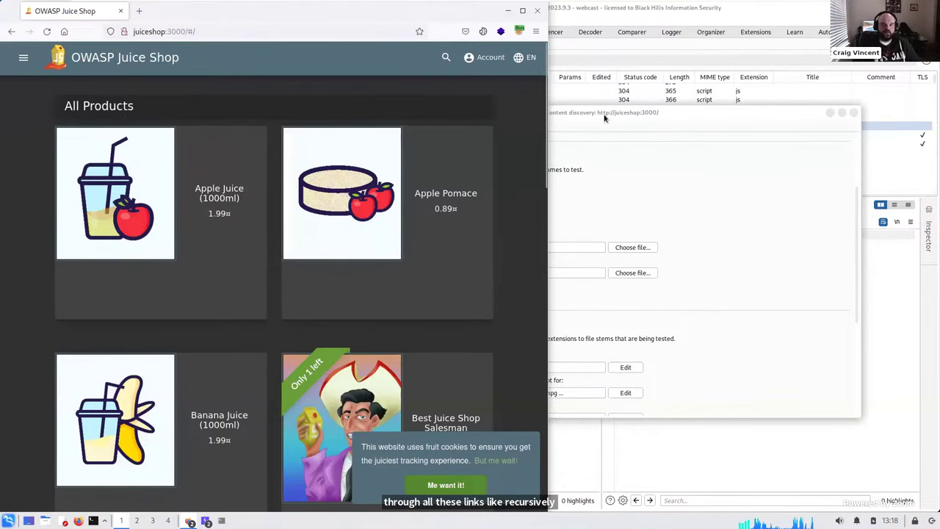
click(567, 127)
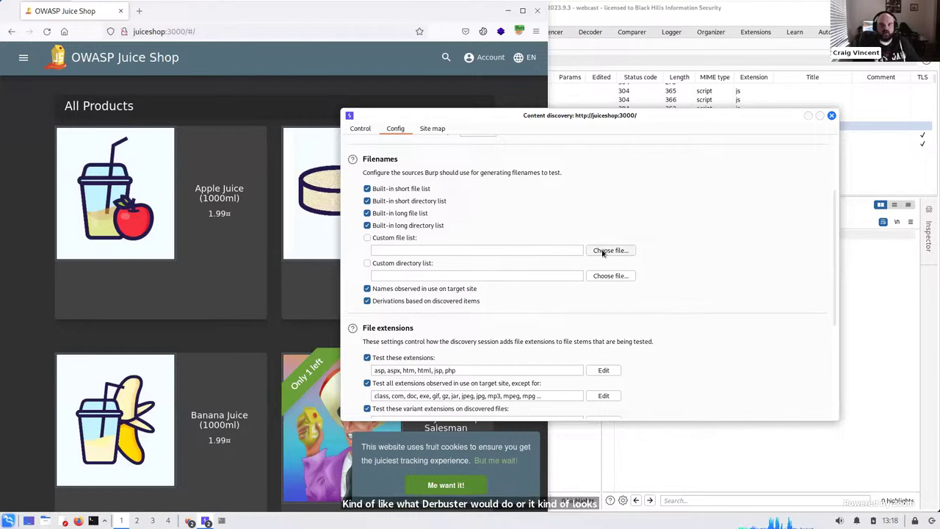
scroll(512, 202, down, 2)
scroll(517, 200, up, 2)
scroll(514, 205, down, 8)
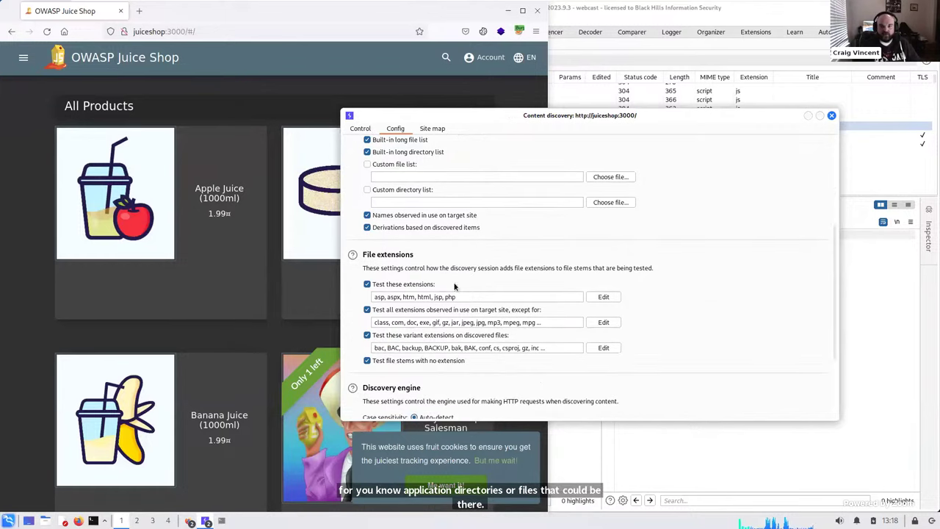
scroll(475, 246, up, 2)
scroll(464, 277, down, 2)
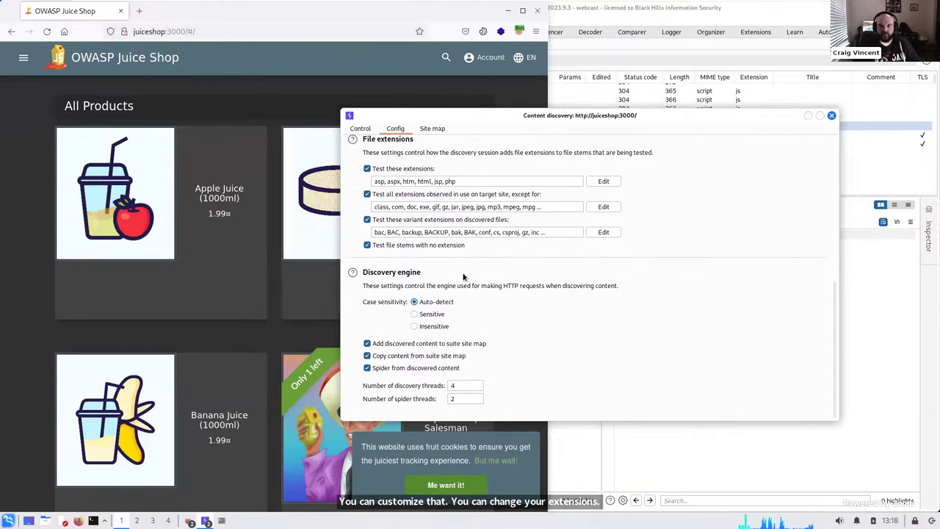
scroll(536, 309, up, 8)
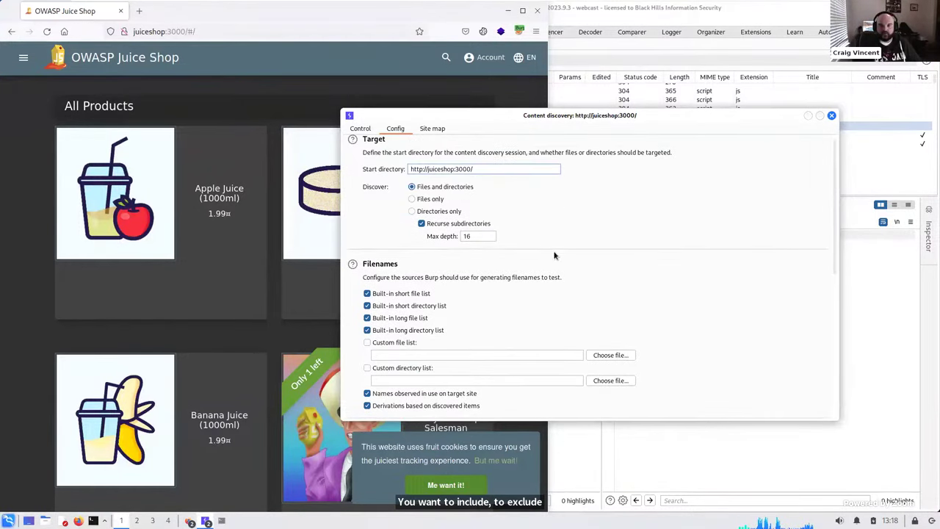
- Use raft-medium-files.txt as the custom file list and raft-medium-directories.txt as the custom directory list, both from the SecLists Web-Content folder
scroll(556, 254, down, 2)
click(609, 284)
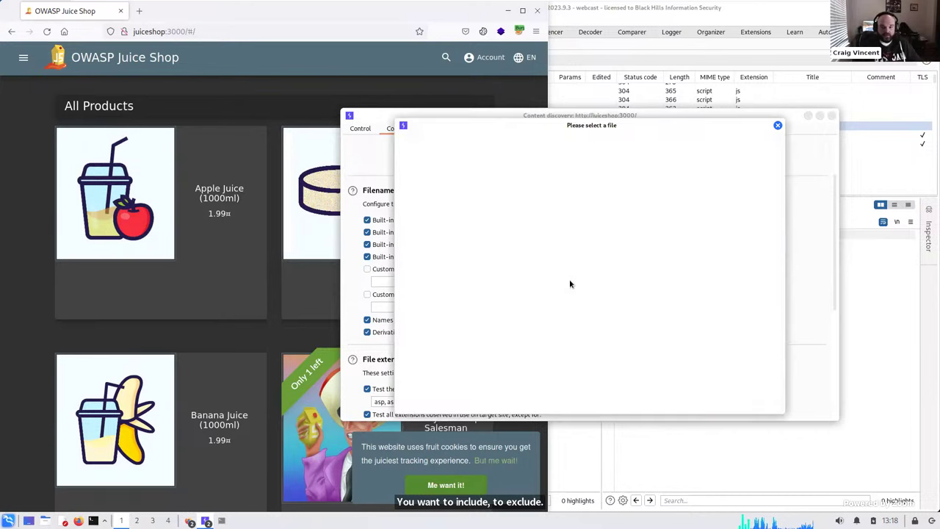
click(621, 259)
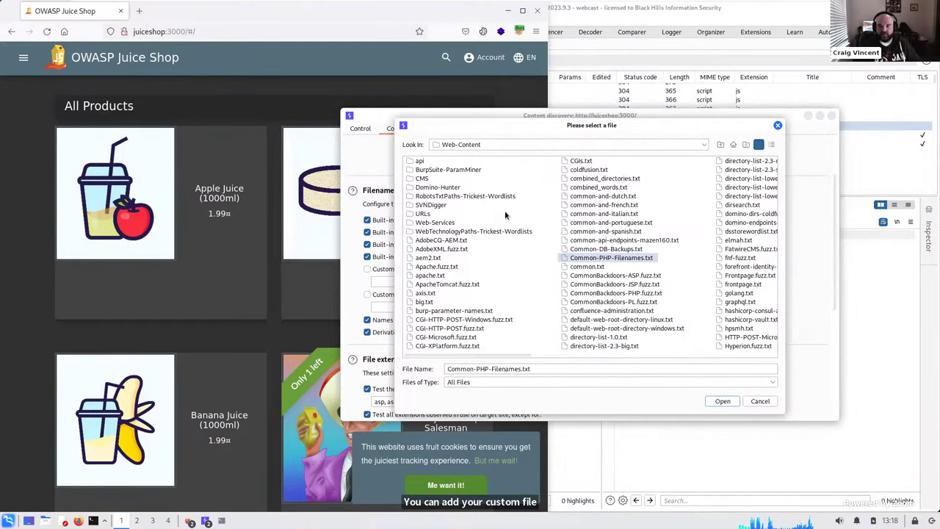
drag(560, 124, 522, 131)
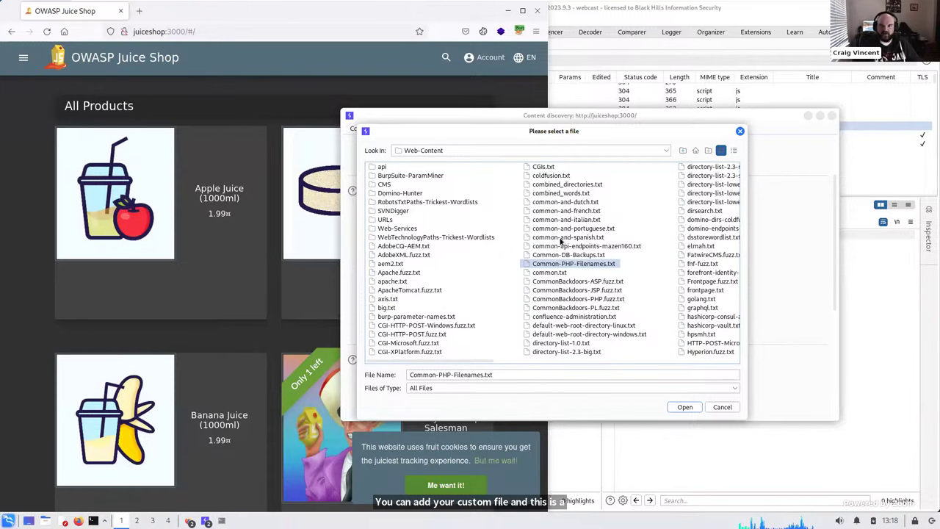
scroll(570, 283, down, 2)
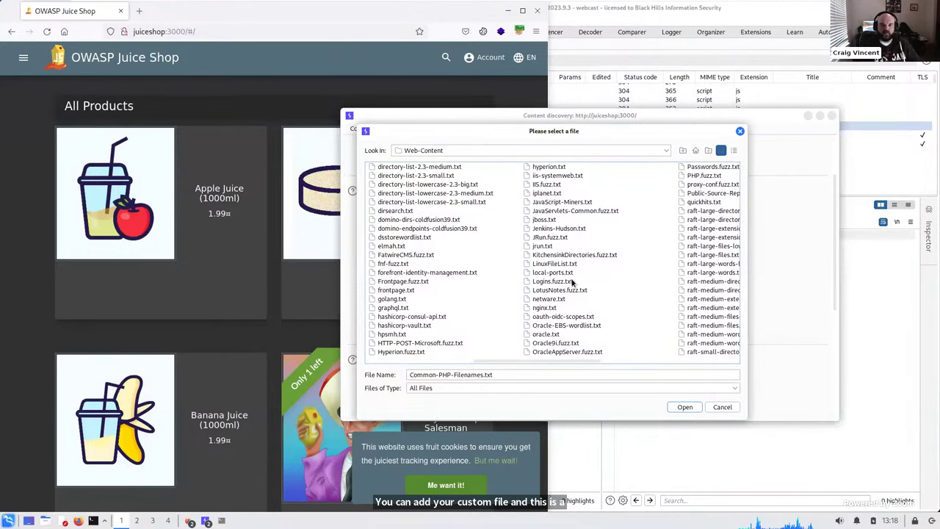
scroll(559, 281, down, 2)
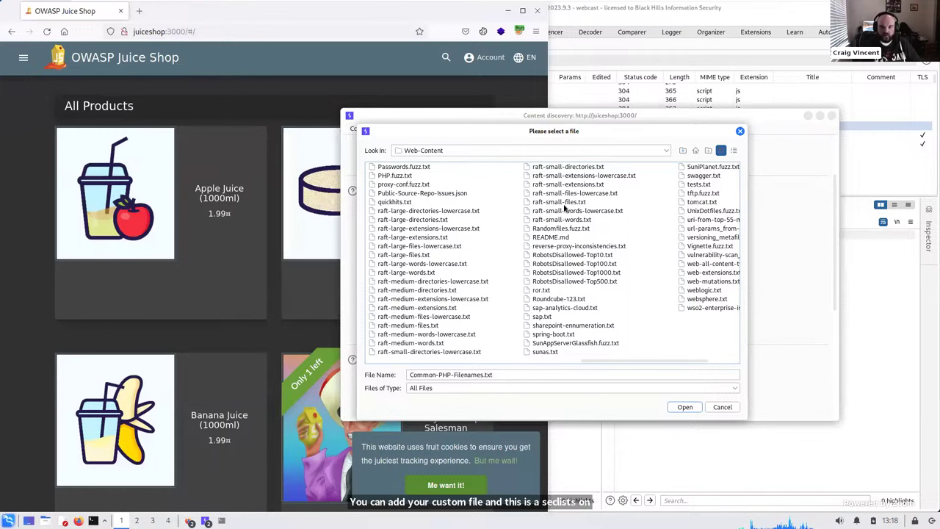
click(400, 325)
double_click(399, 326)
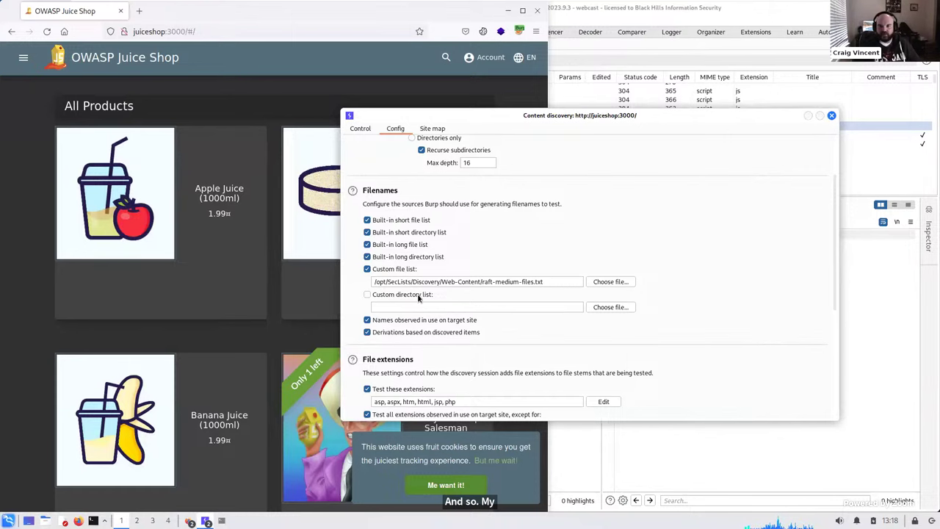
click(610, 307)
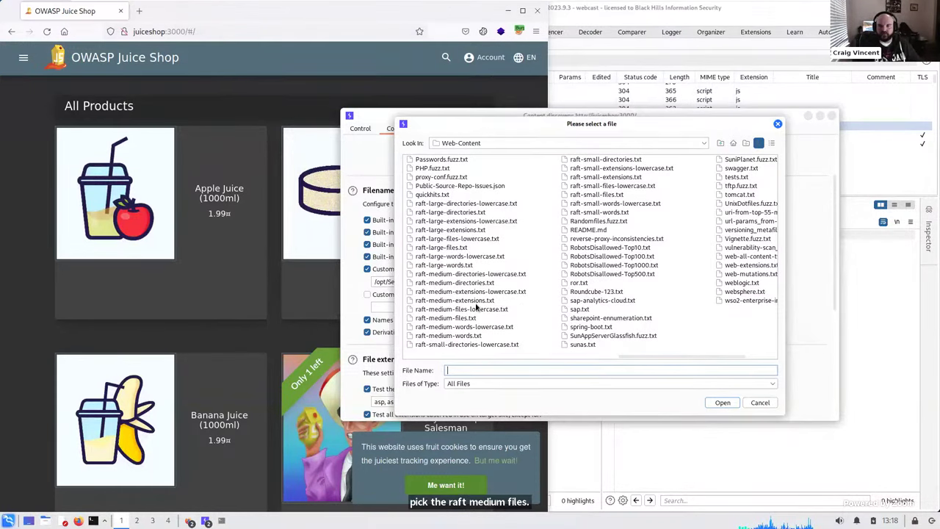
double_click(448, 282)
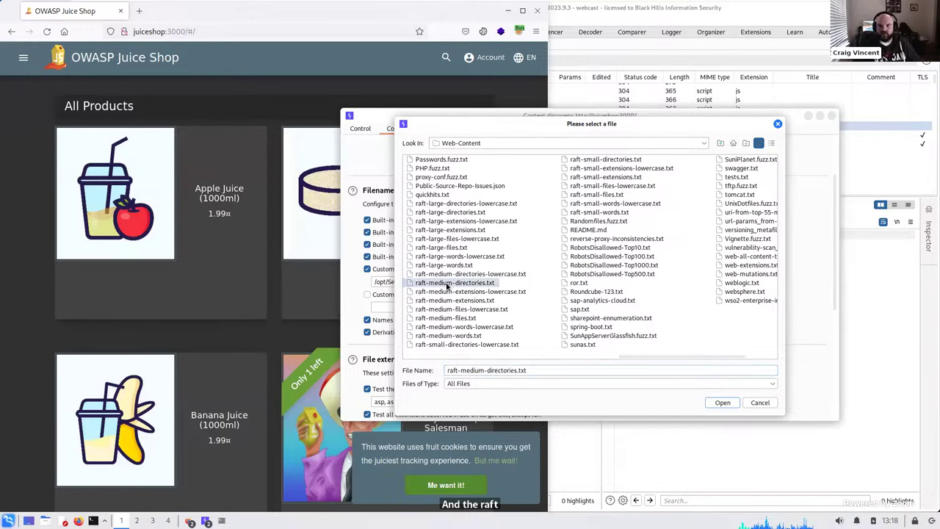
- Set the number of discovery threads to 10 in the discovery engine settings
scroll(676, 263, down, 3)
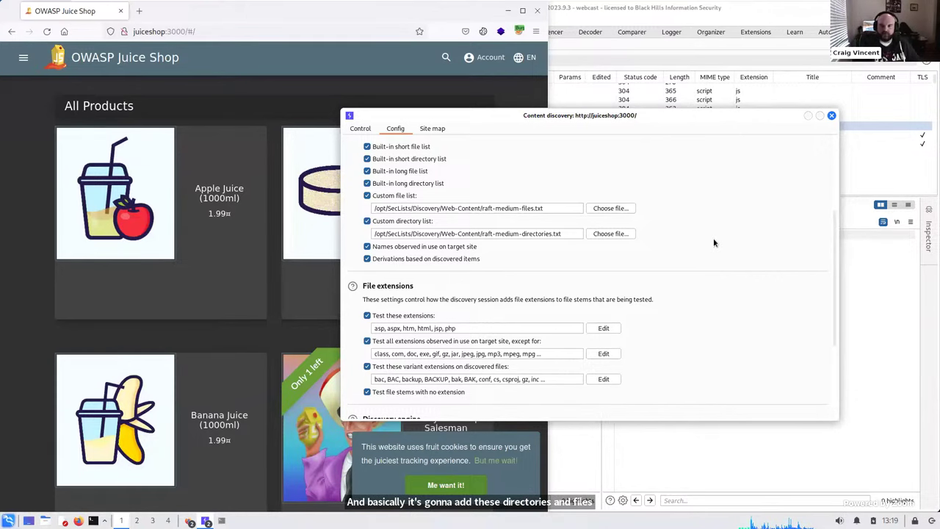
scroll(711, 238, down, 4)
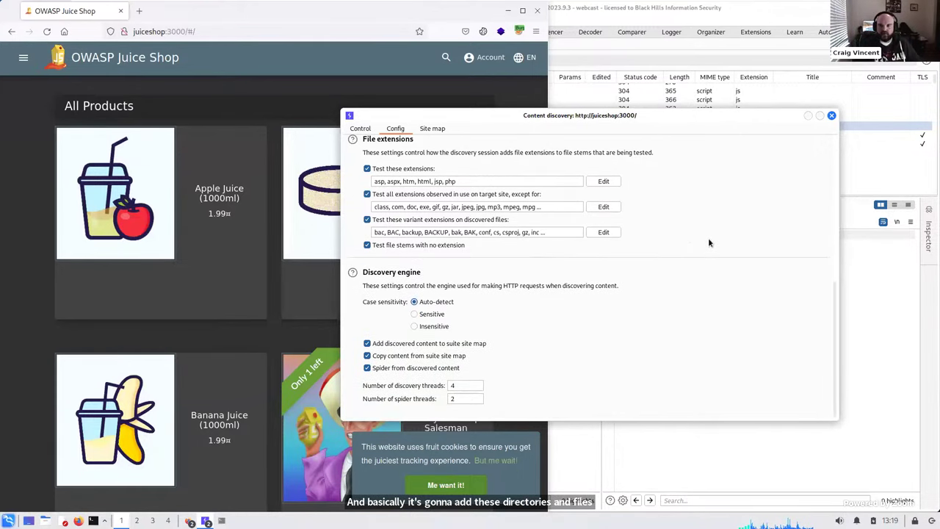
double_click(450, 385)
text(10)
- Start the content discovery session and agree to discover content outside the current target scope
scroll(558, 356, up, 1)
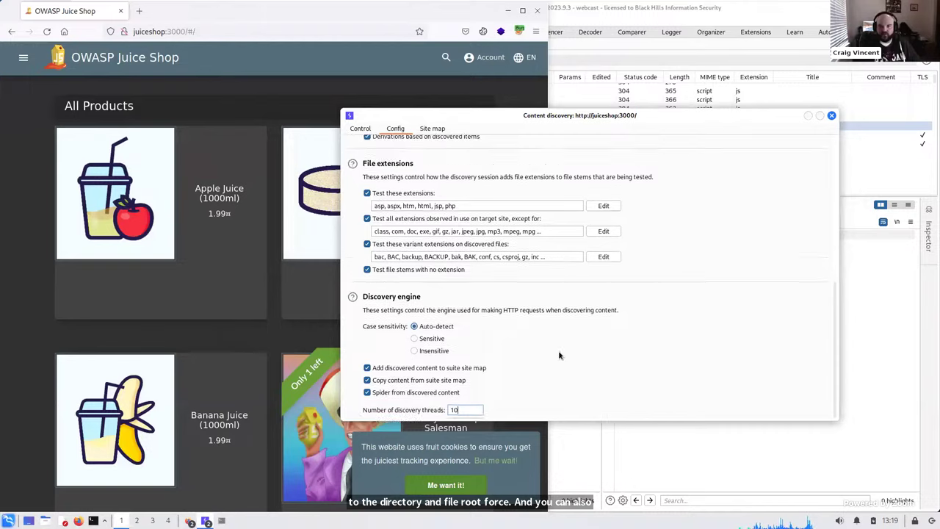
scroll(566, 347, up, 8)
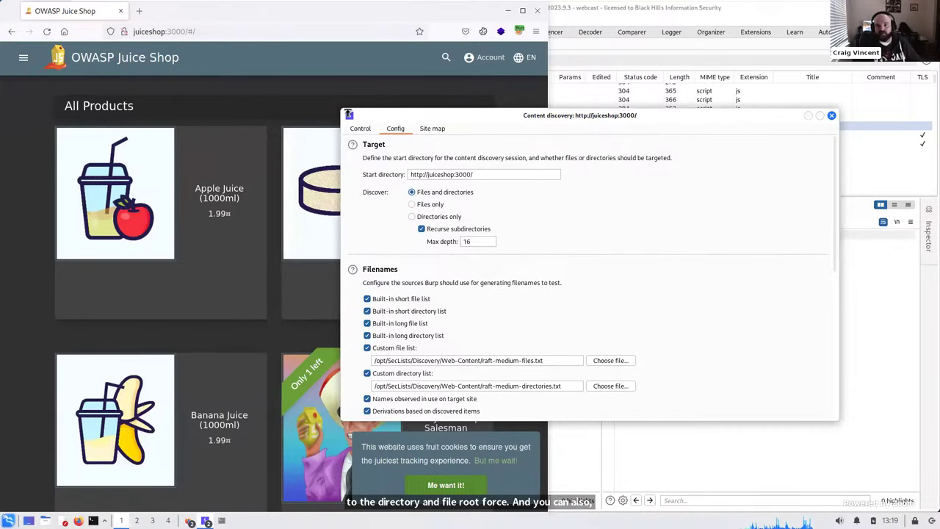
click(360, 128)
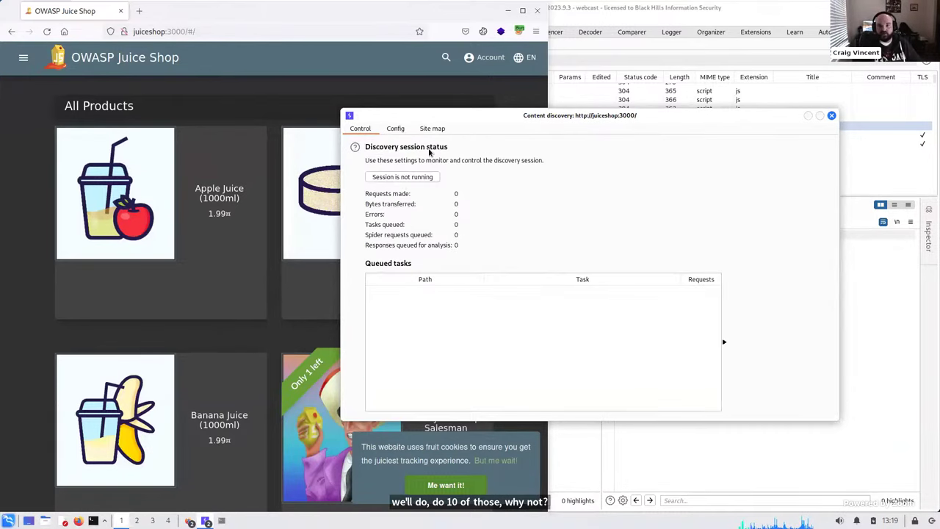
click(401, 177)
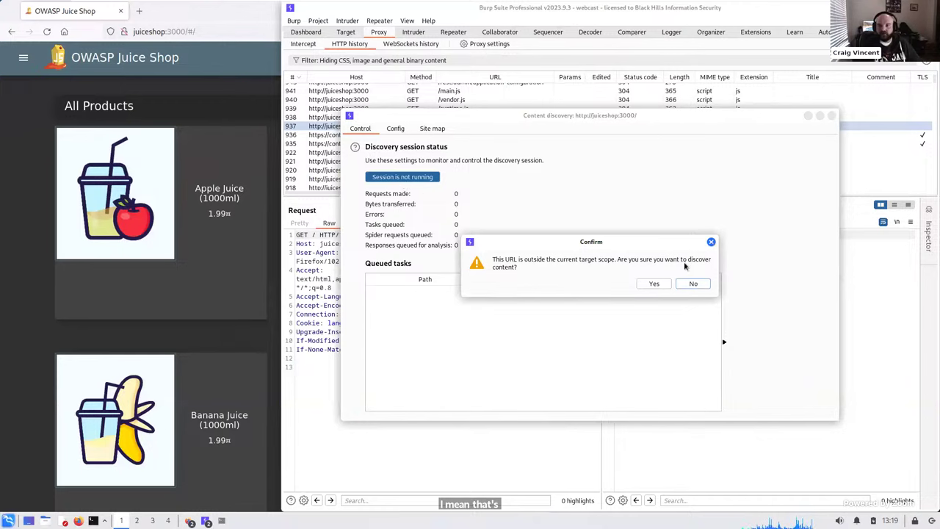
drag(615, 244, 613, 241)
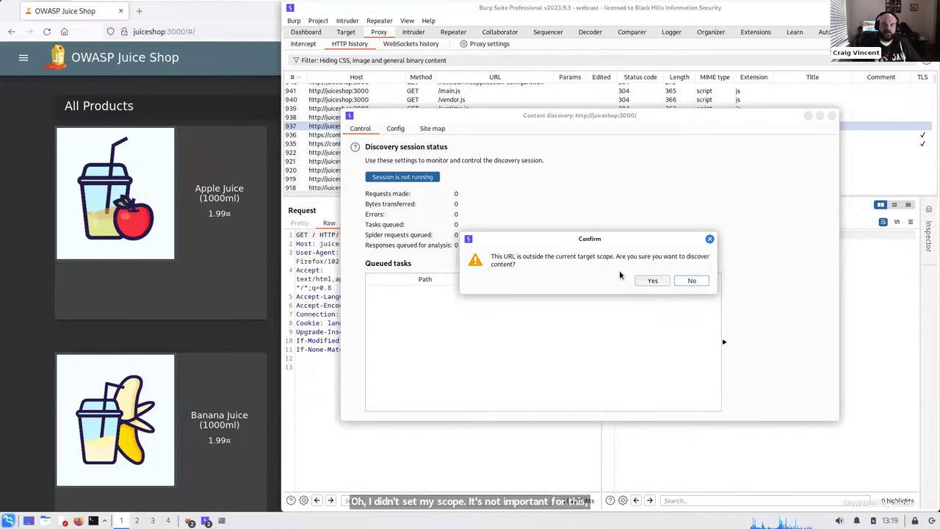
drag(607, 241, 583, 244)
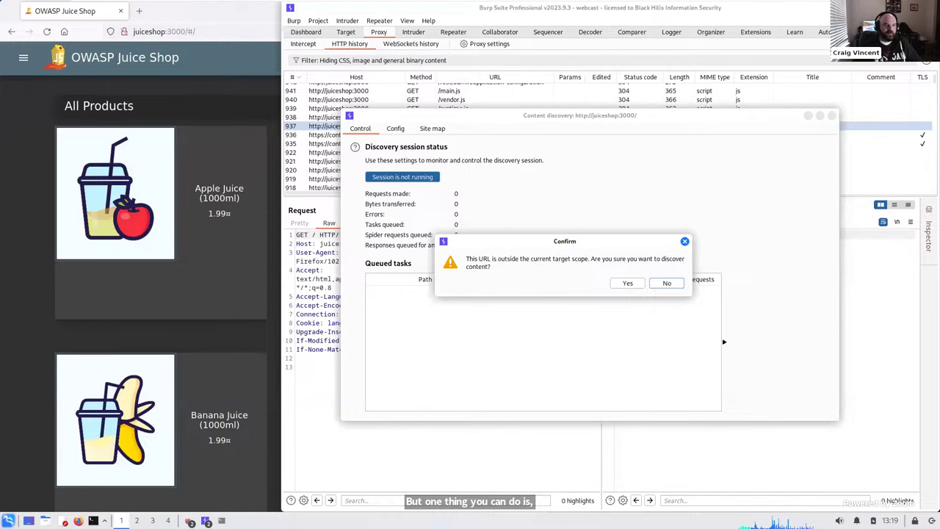
drag(568, 245, 560, 241)
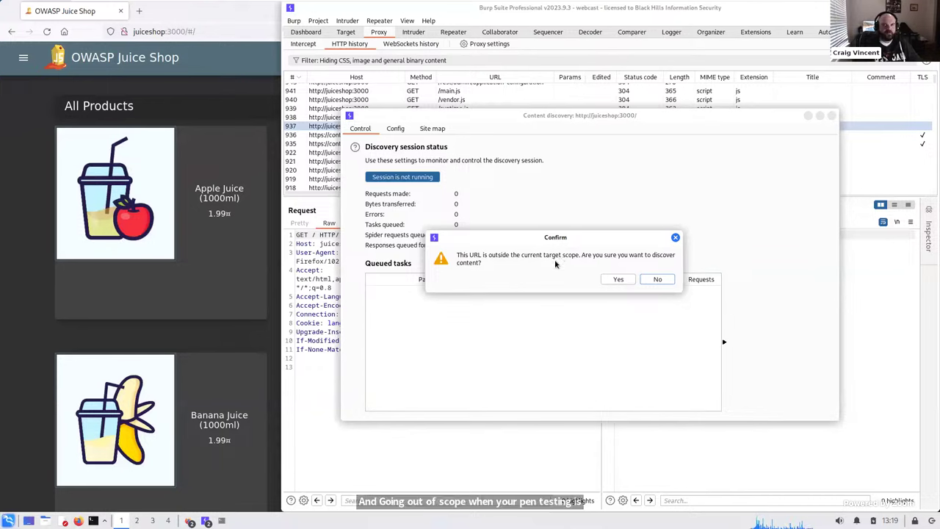
click(611, 281)
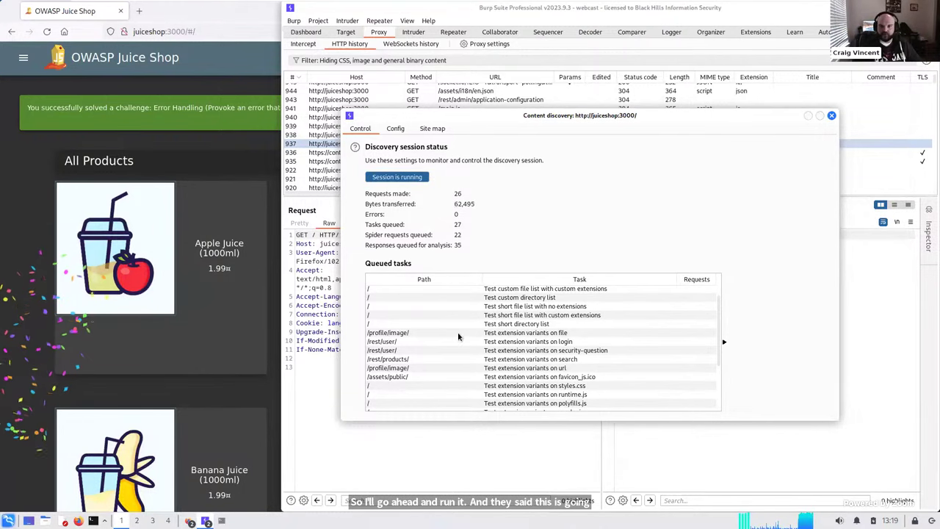
- Expand the whole juiceshop:3000 tree in the discovery session's site map and examine the files and directories listed
click(413, 324)
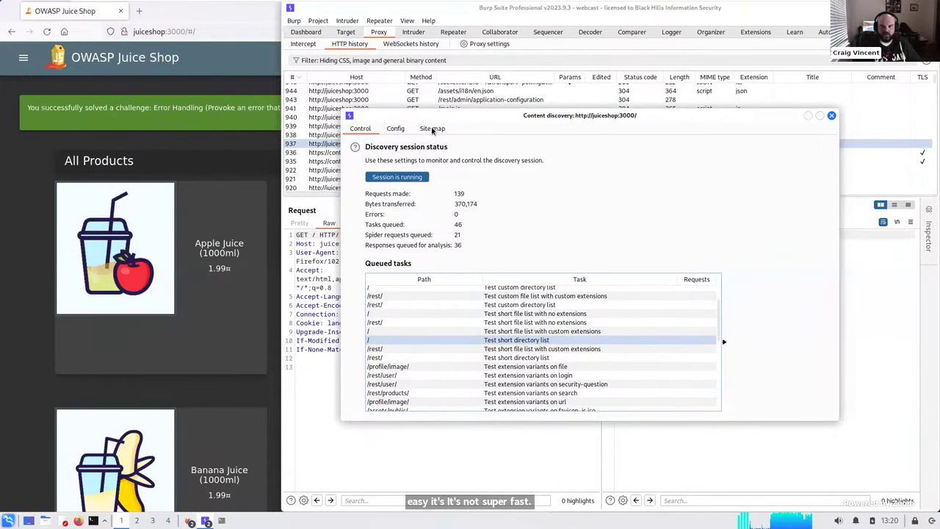
click(433, 129)
click(357, 166)
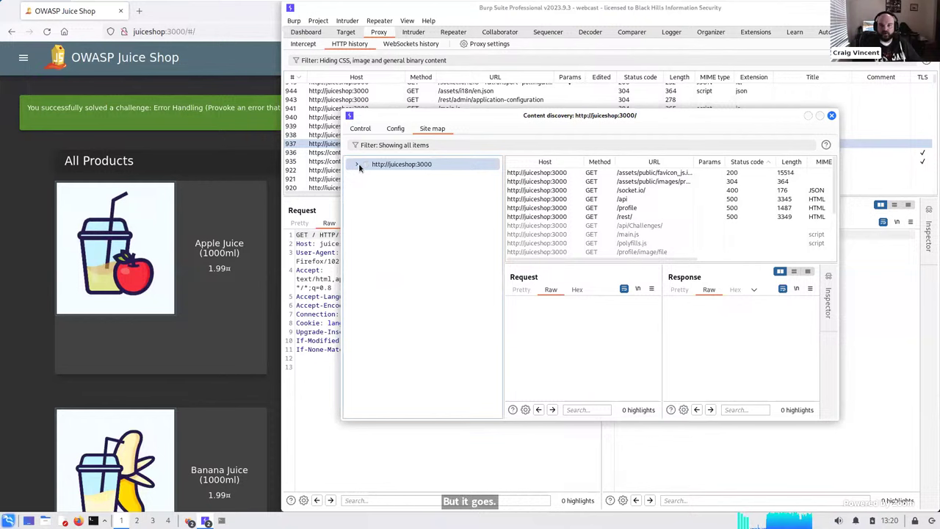
right_click(399, 167)
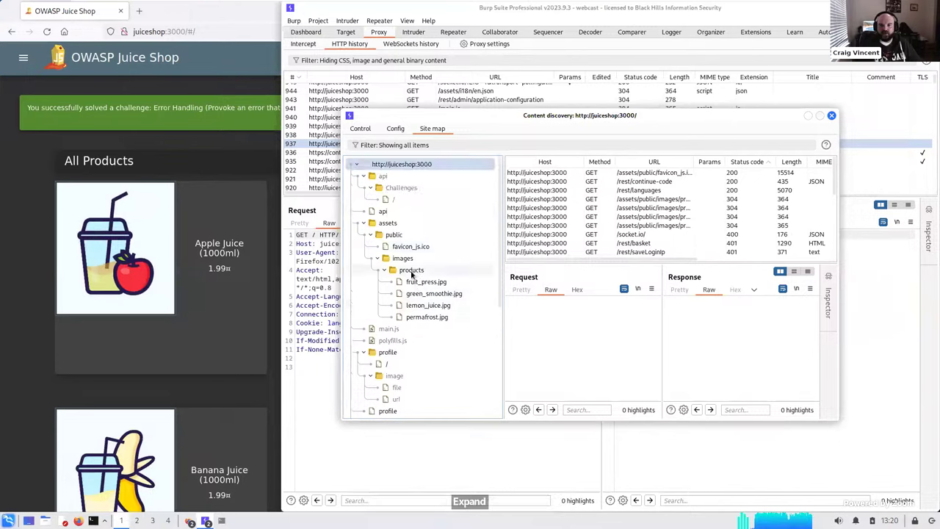
scroll(412, 265, down, 5)
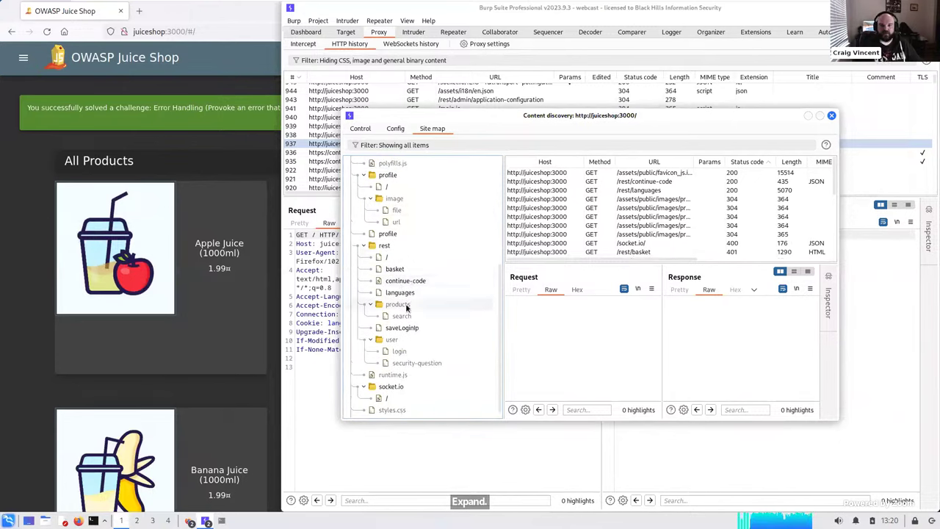
scroll(411, 327, down, 1)
scroll(412, 328, up, 1)
scroll(412, 329, up, 5)
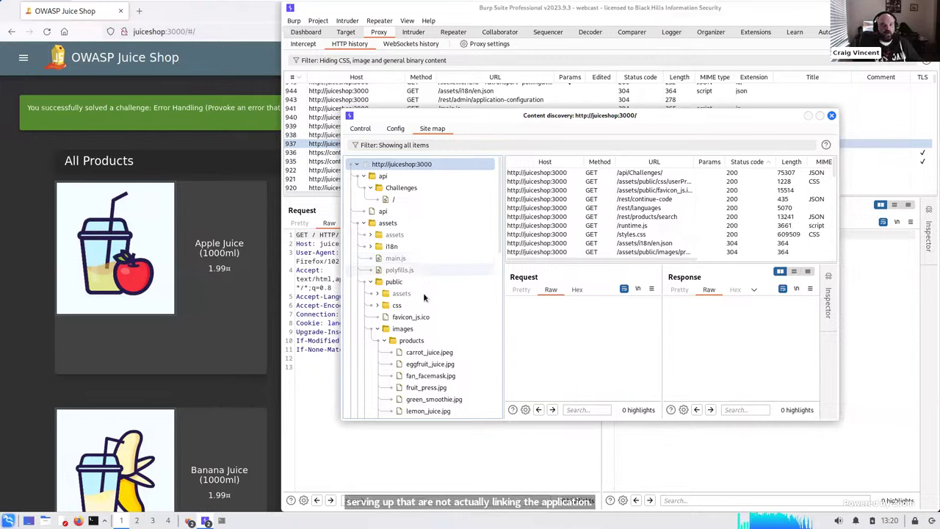
scroll(423, 290, down, 10)
scroll(426, 291, down, 3)
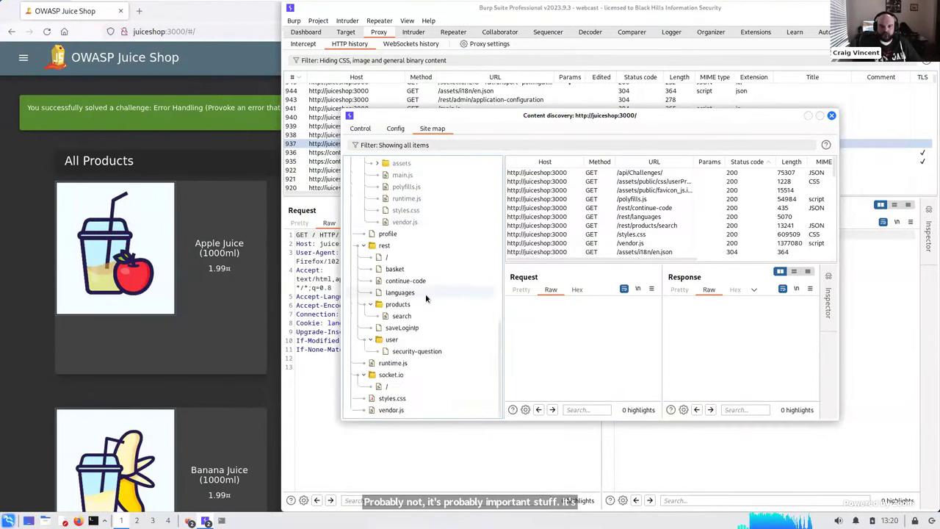
- Put the content discovery window away, switch to the browser and visit the shop's Customer Feedback and About Us pages
click(806, 118)
click(51, 150)
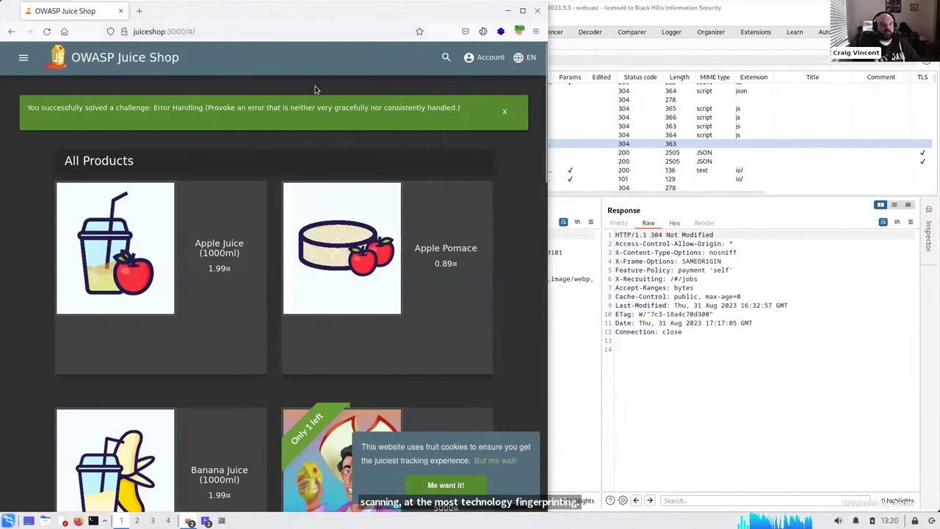
click(759, 349)
click(62, 73)
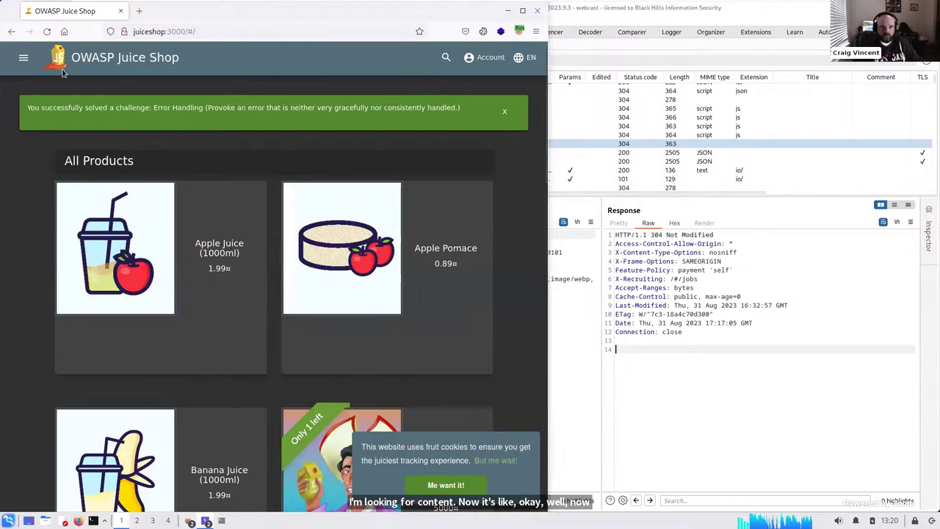
click(22, 59)
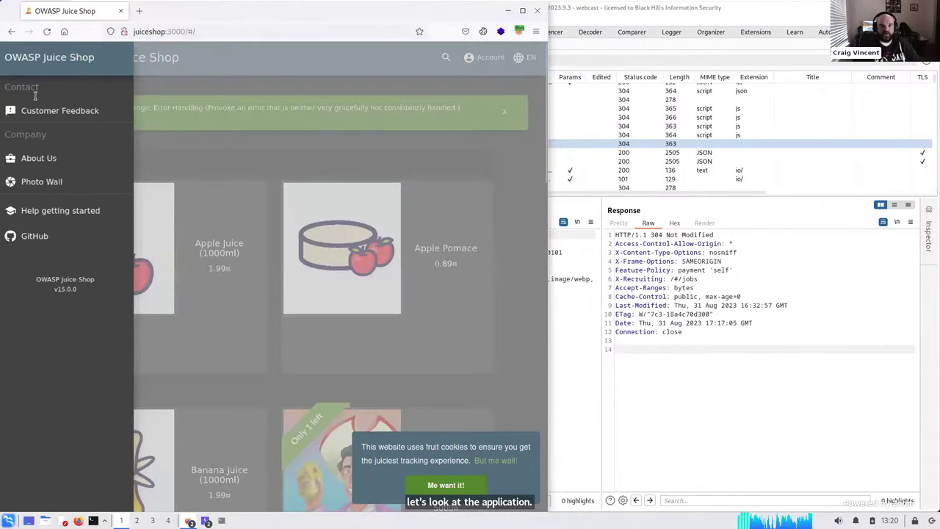
click(47, 112)
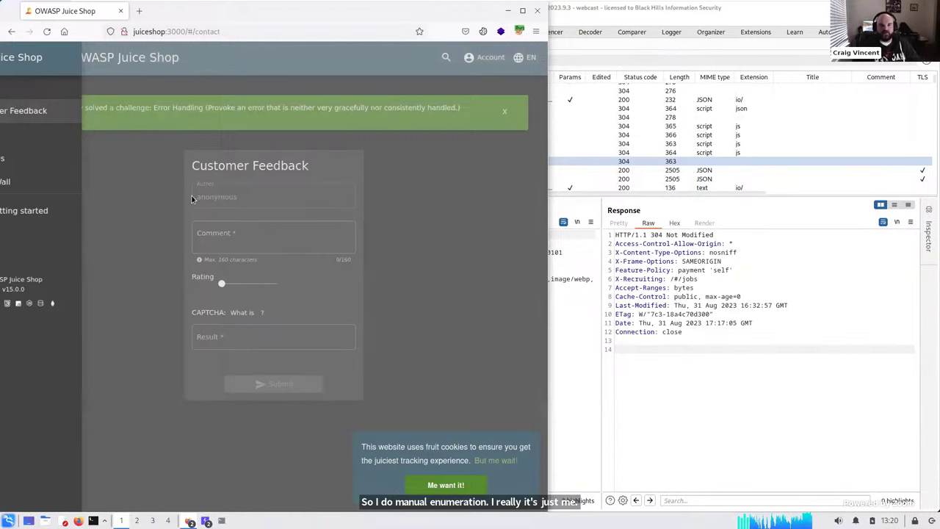
click(137, 166)
click(35, 53)
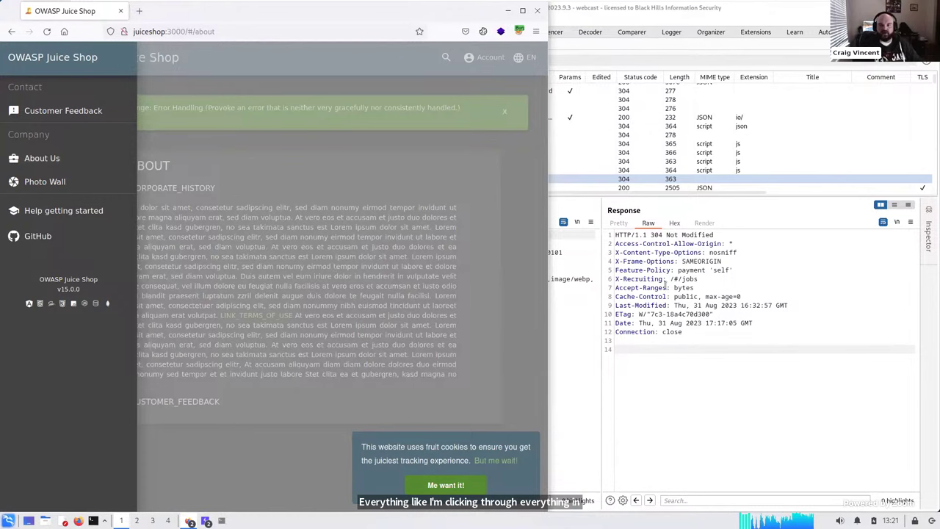
- Switch to Burp Suite and inspect the newest /rest/admin/application-configuration request and response in the HTTP history
key(alt+Tab)
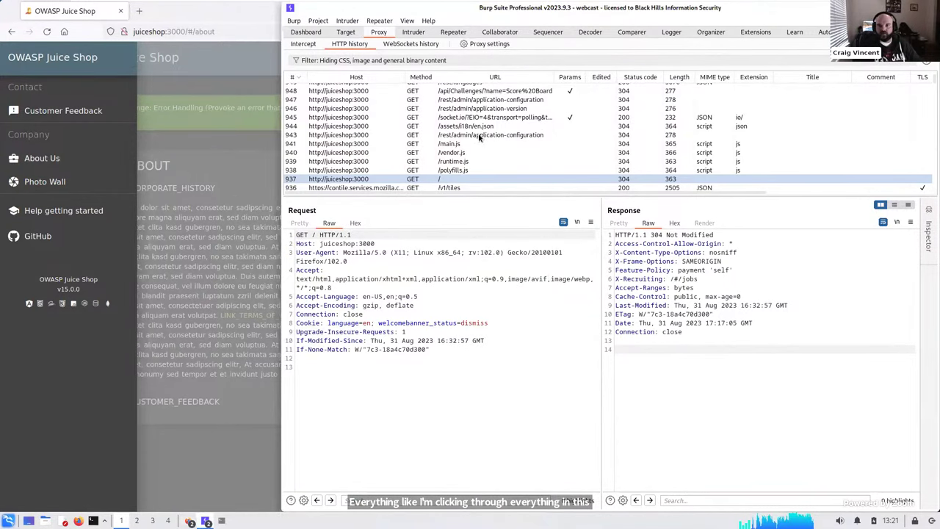
scroll(478, 137, up, 5)
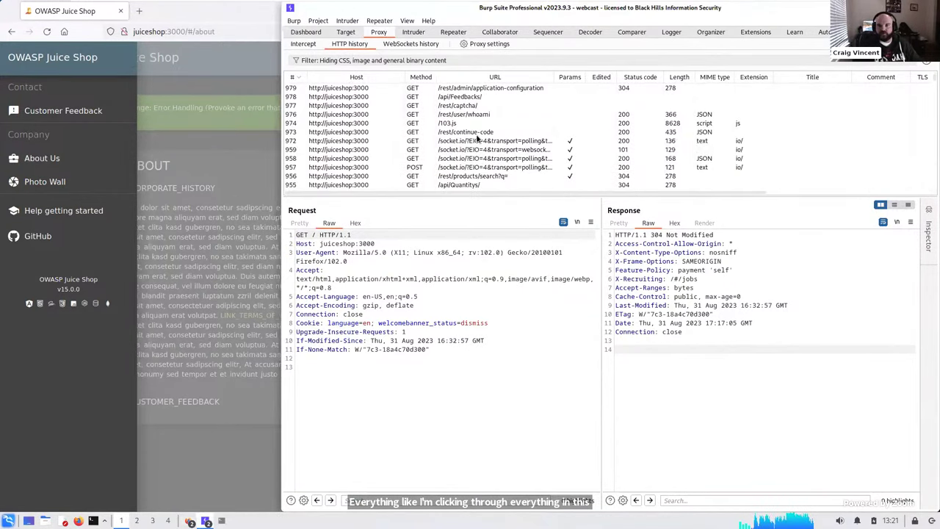
click(476, 95)
click(477, 88)
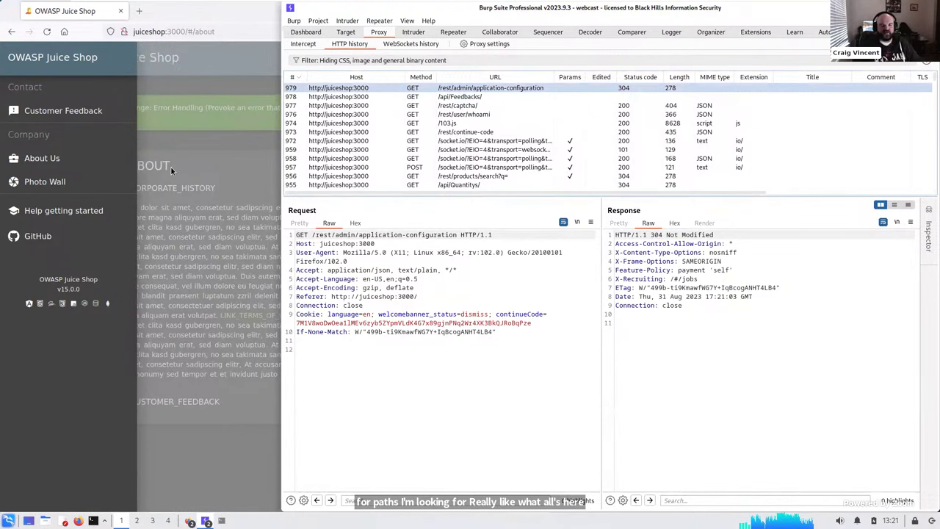
- Return to the browser and look through the About Us page and the shop's side navigation
key(alt+Tab)
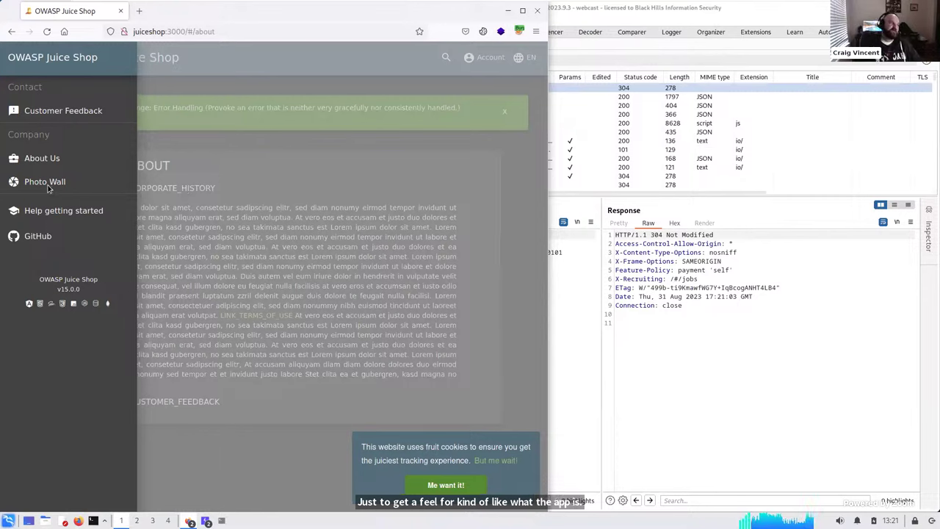
click(206, 191)
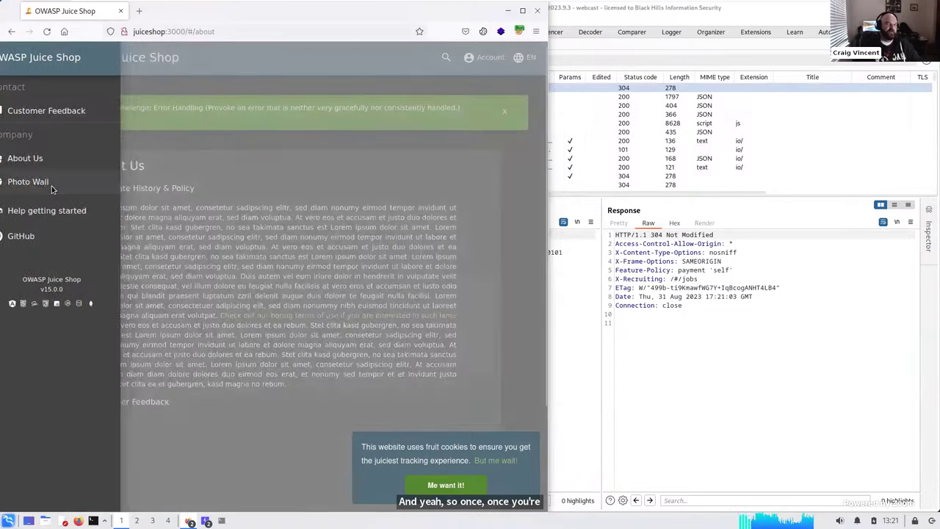
scroll(217, 202, down, 2)
scroll(223, 208, down, 2)
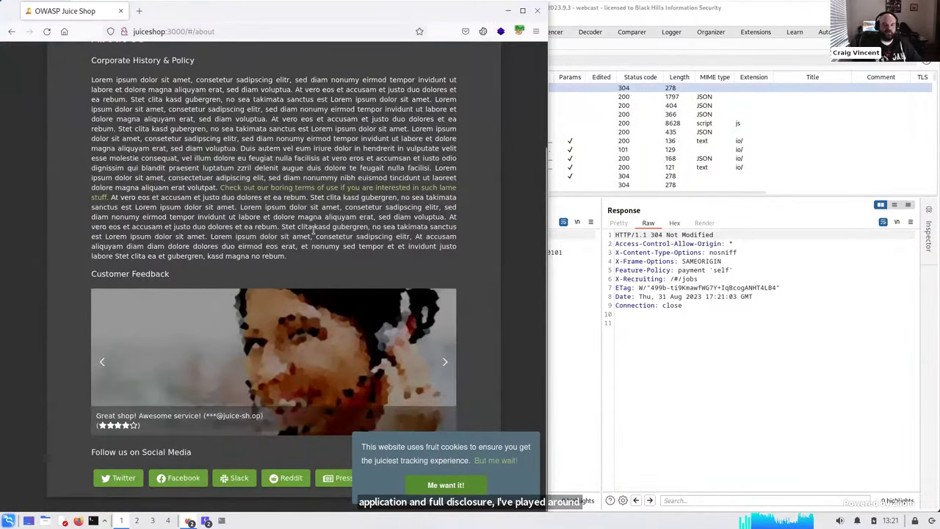
scroll(254, 272, up, 4)
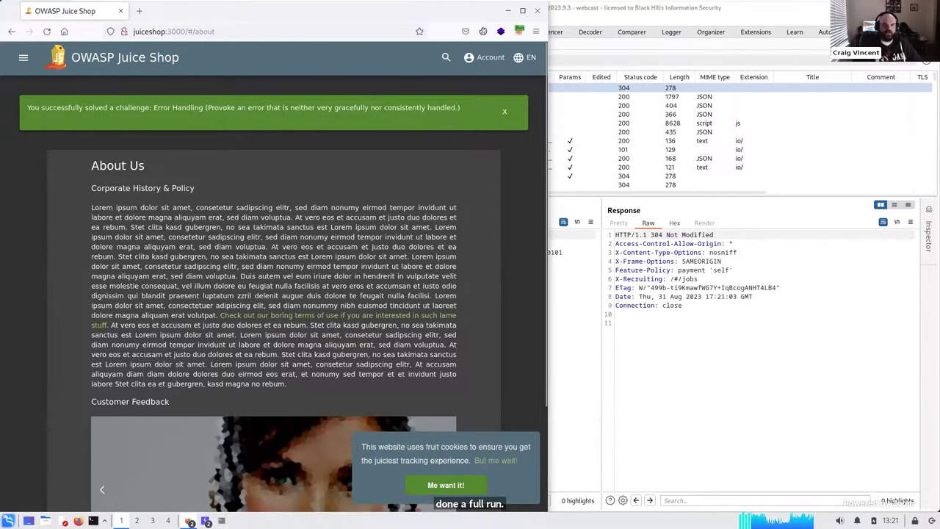
click(23, 59)
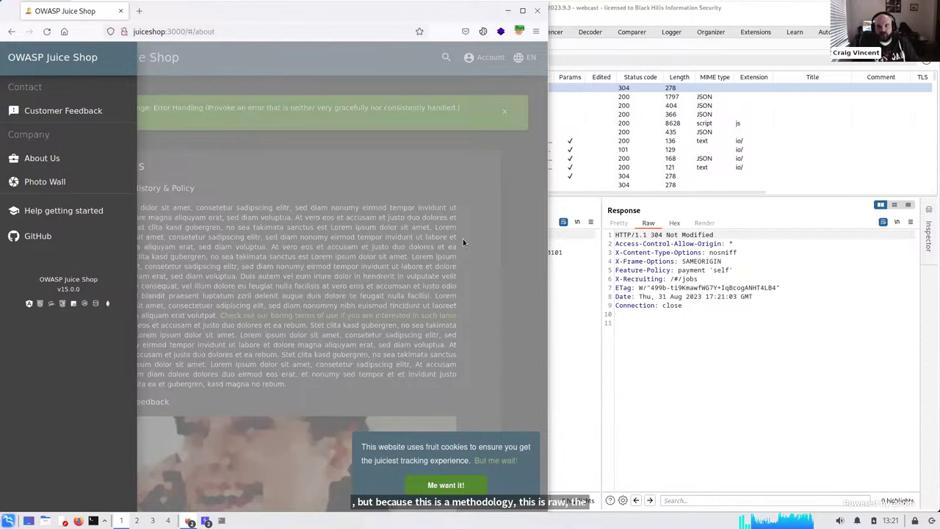
click(336, 149)
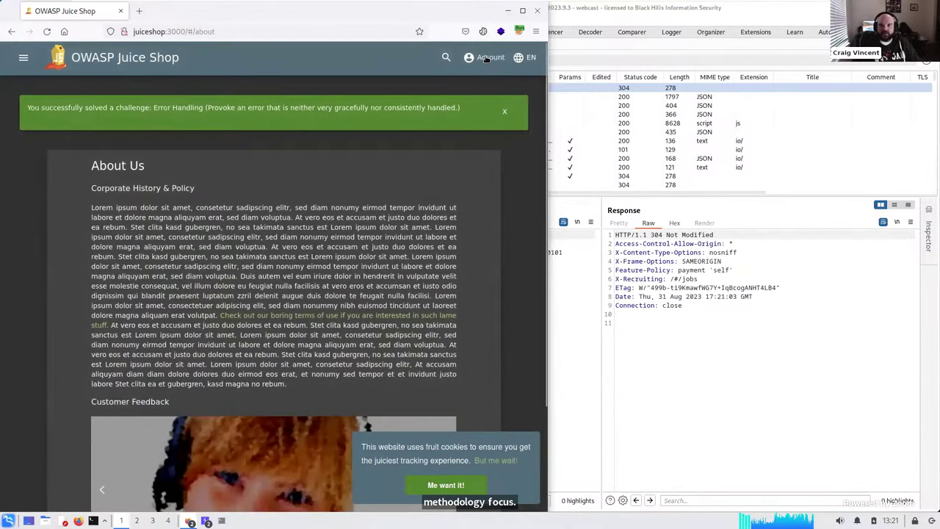
- Open the shop's login page and log in with the account's email and password
click(487, 57)
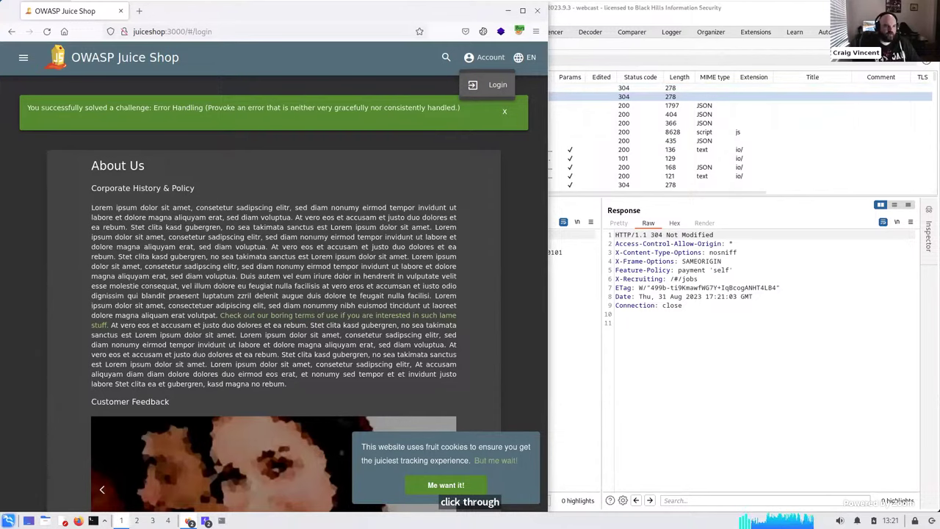
click(490, 84)
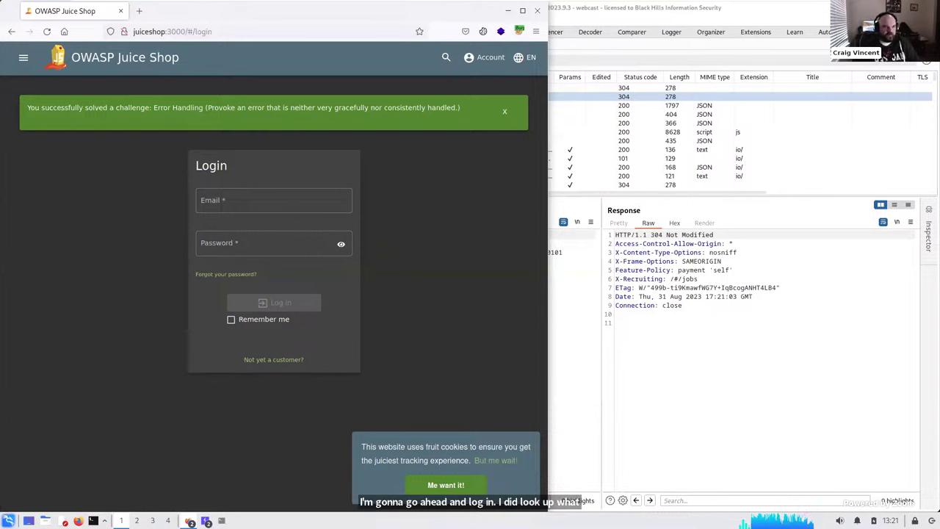
click(242, 203)
key(ctrl+v)
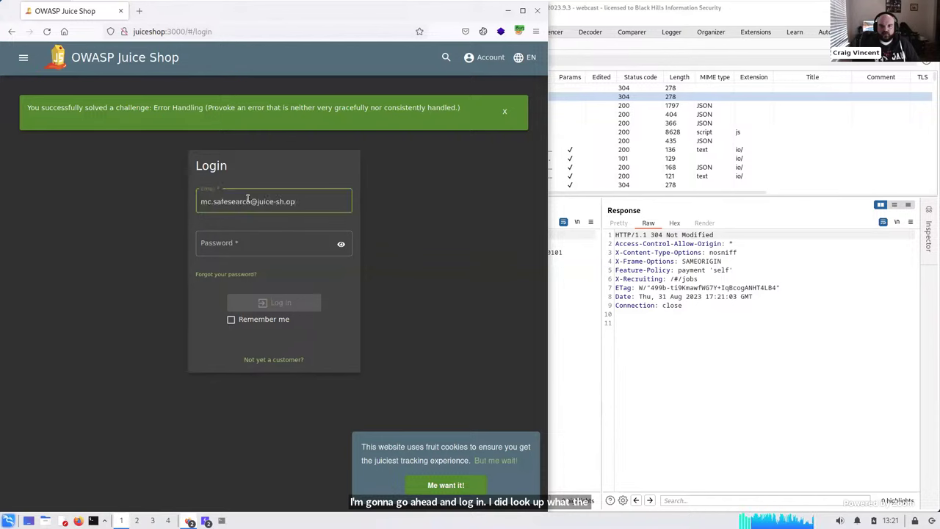
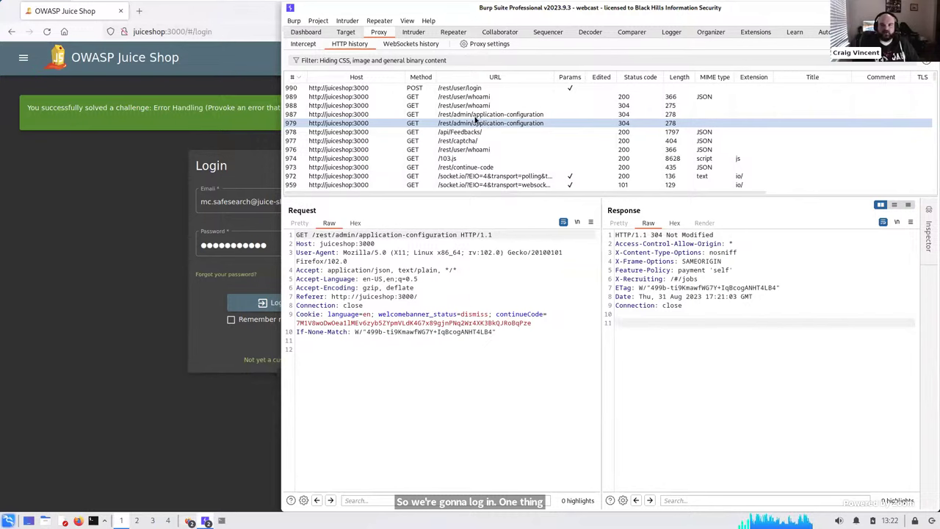
- Examine the POST /rest/user/login entry in Burp Suite: the submitted credentials and the authentication token in its response
click(475, 88)
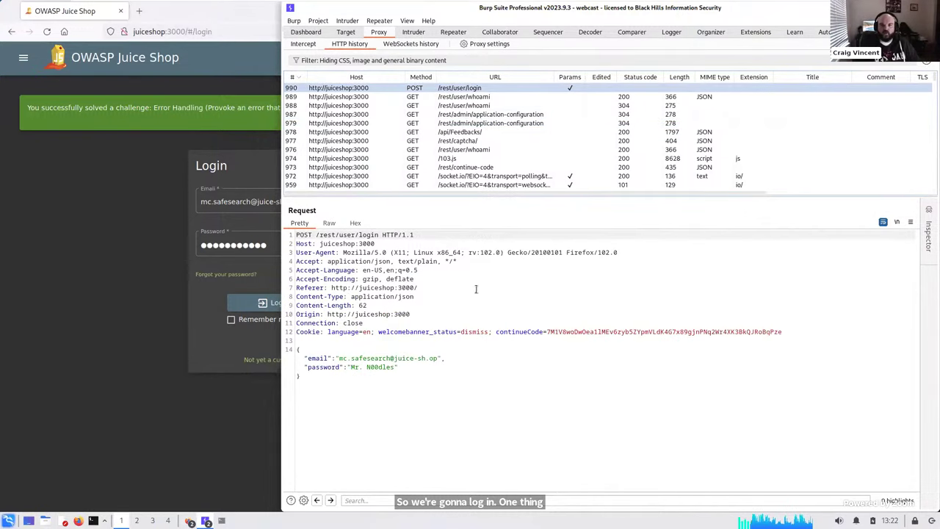
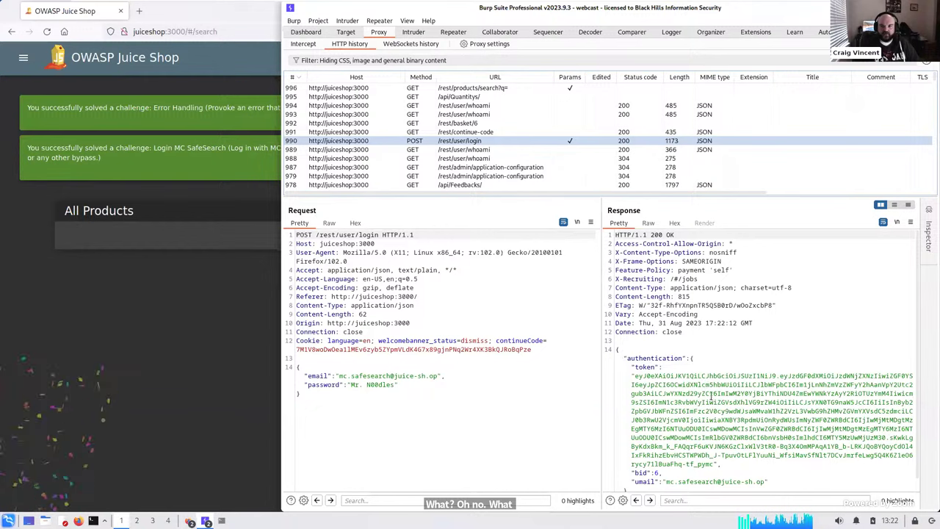
drag(623, 358, 722, 464)
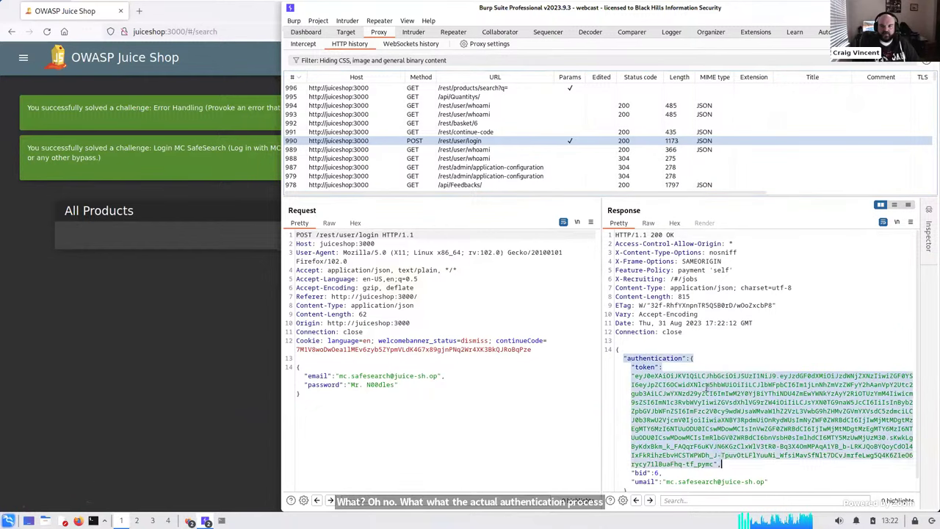
scroll(707, 384, down, 1)
click(746, 275)
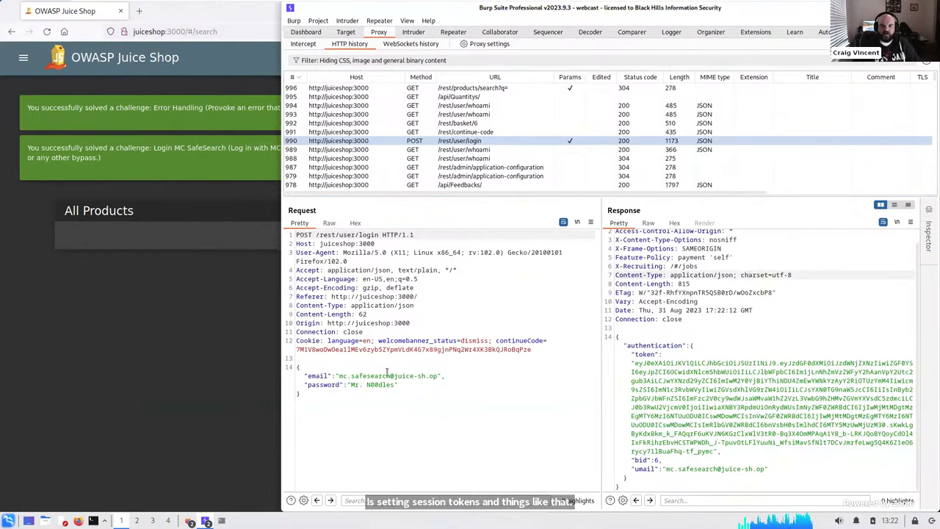
drag(335, 375, 451, 410)
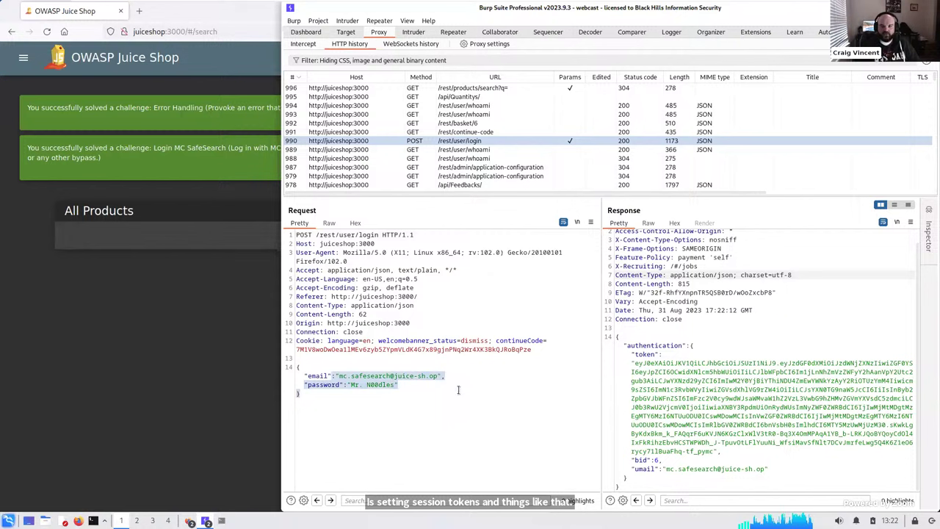
click(458, 390)
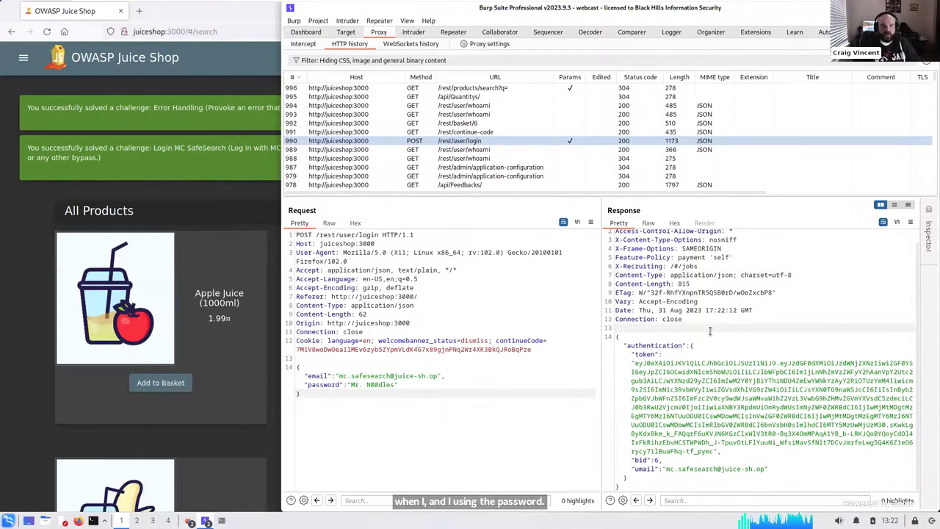
click(712, 330)
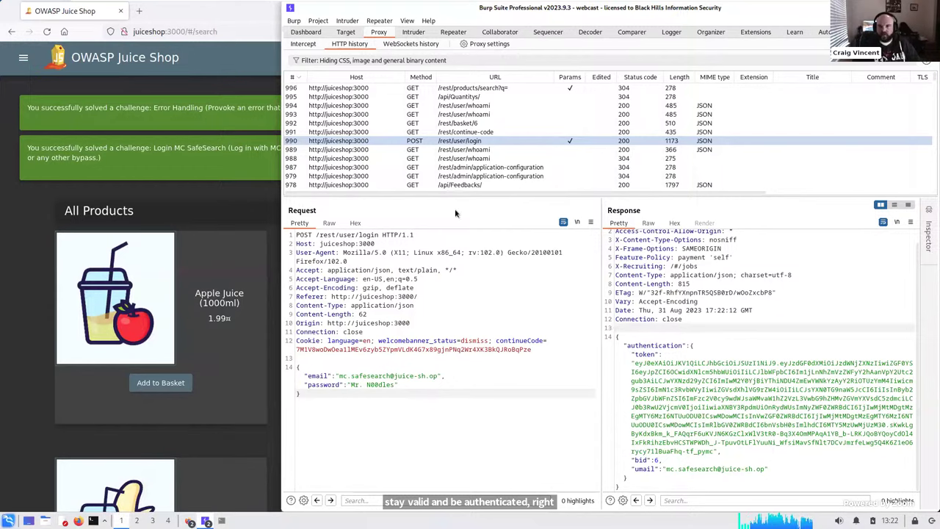
- Switch back to the browser and open the logged-in customer's profile page
click(251, 193)
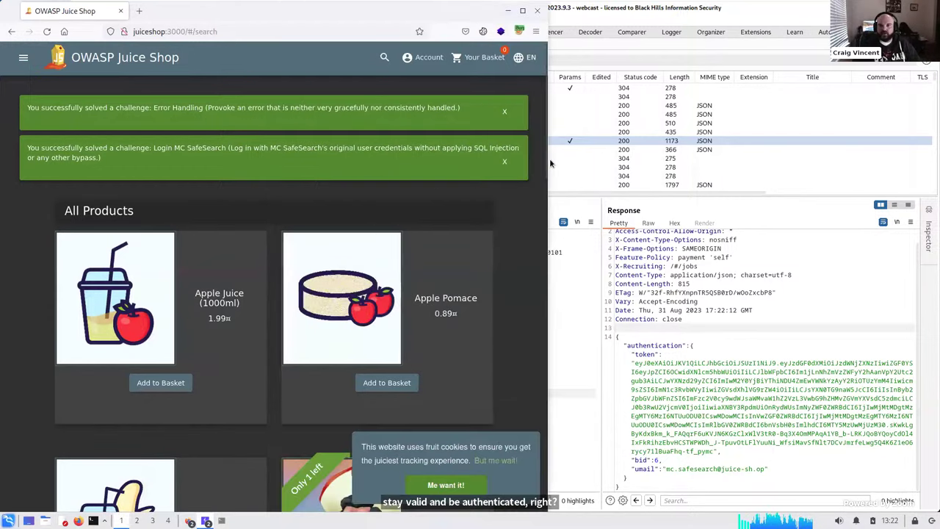
click(425, 59)
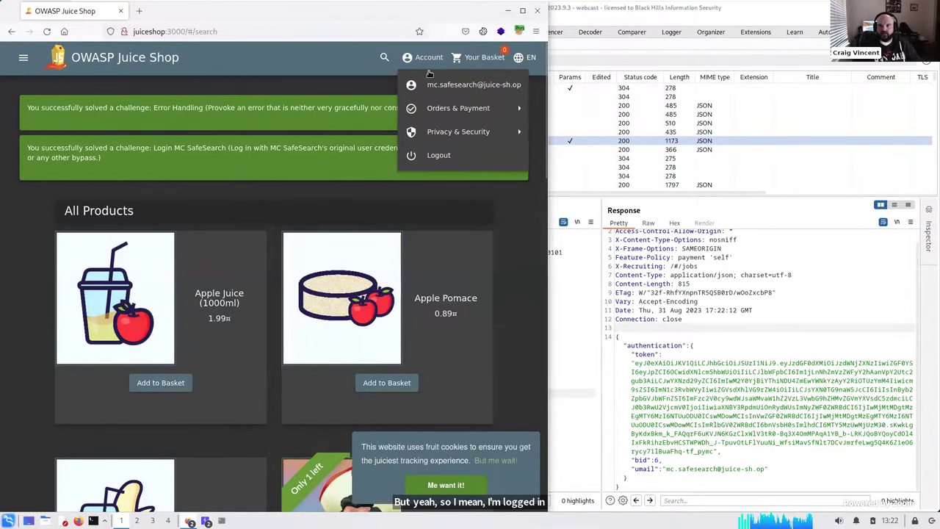
click(433, 87)
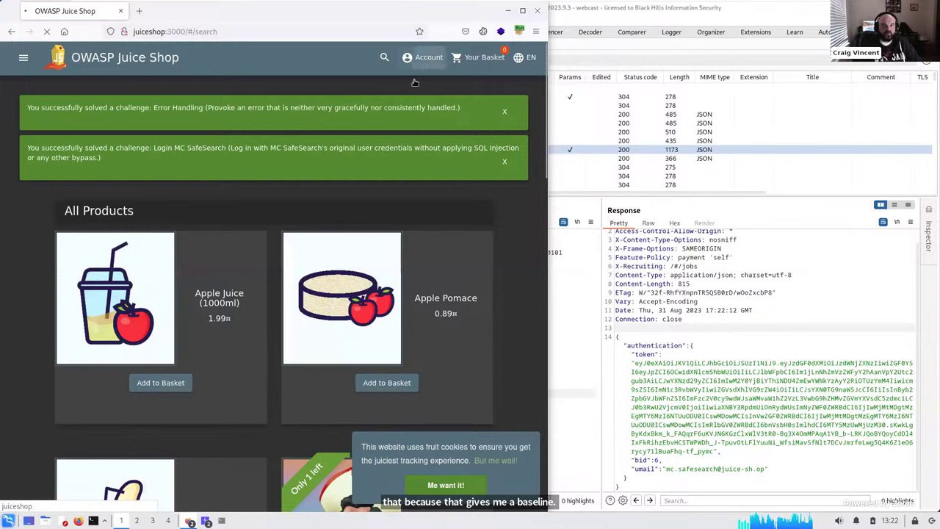
click(428, 58)
click(439, 86)
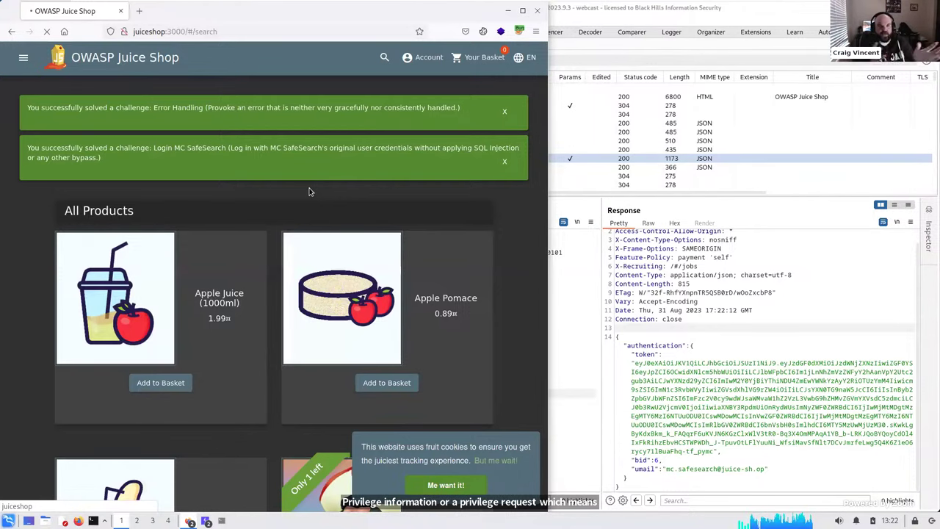
- Inspect the GET /profile entry in Burp Suite's HTTP history, and return to the browser to leave the profile page for the shop's product page
click(661, 278)
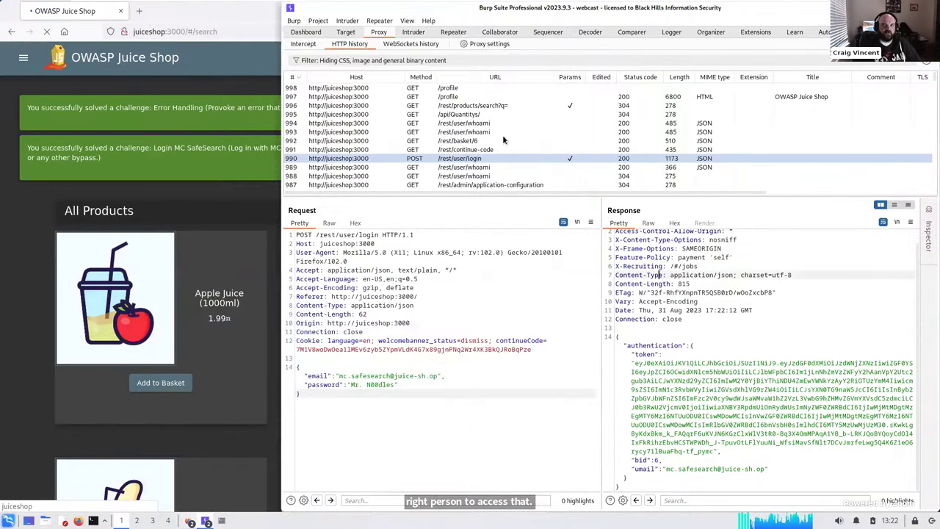
click(456, 89)
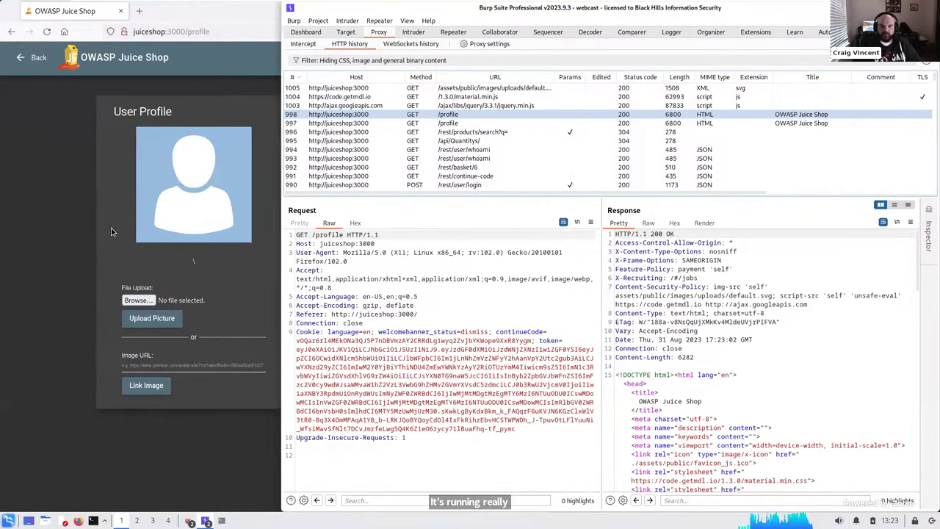
click(57, 176)
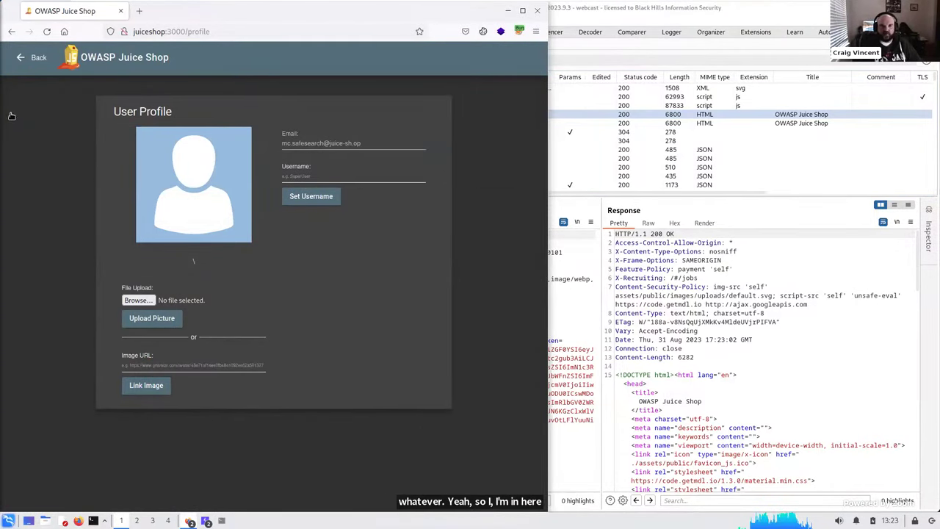
click(33, 58)
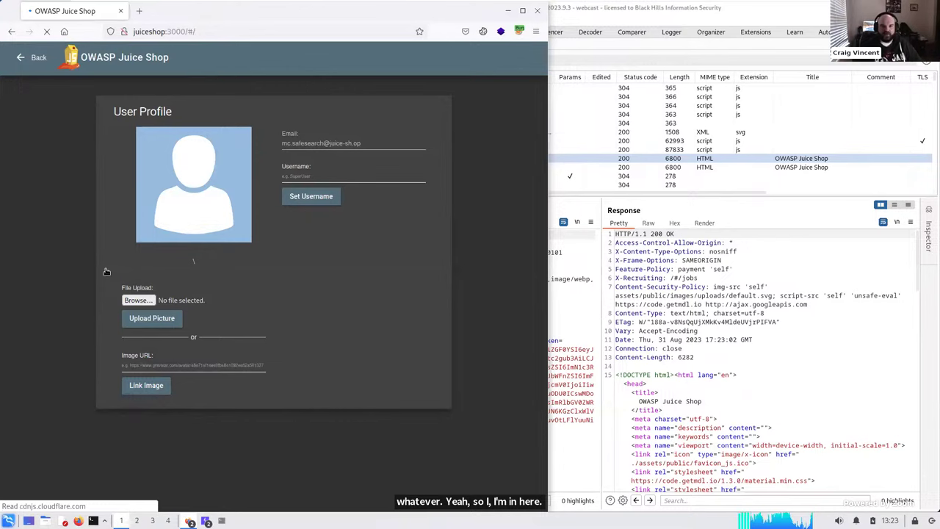
- Switch to Burp Suite's content discovery window and examine the rest/admin folder of its site map, including the application-configuration request and response
click(728, 340)
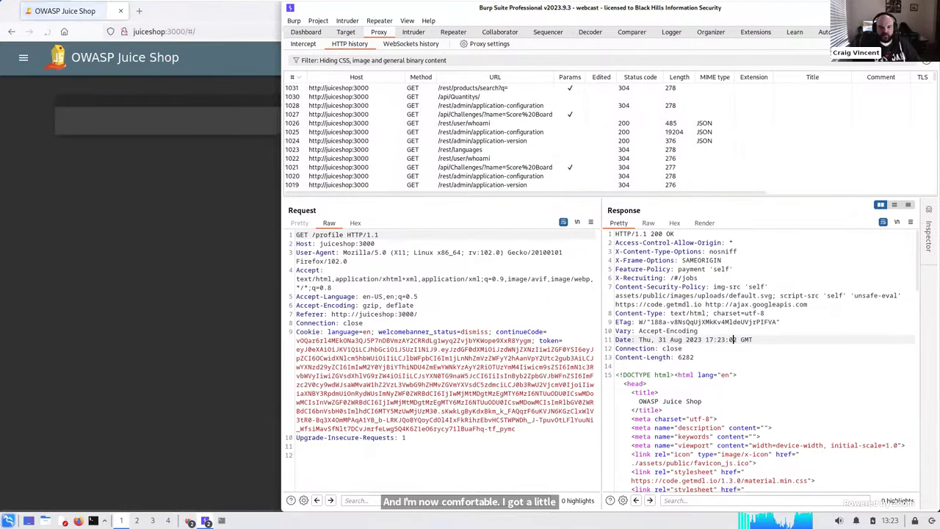
click(209, 520)
click(250, 490)
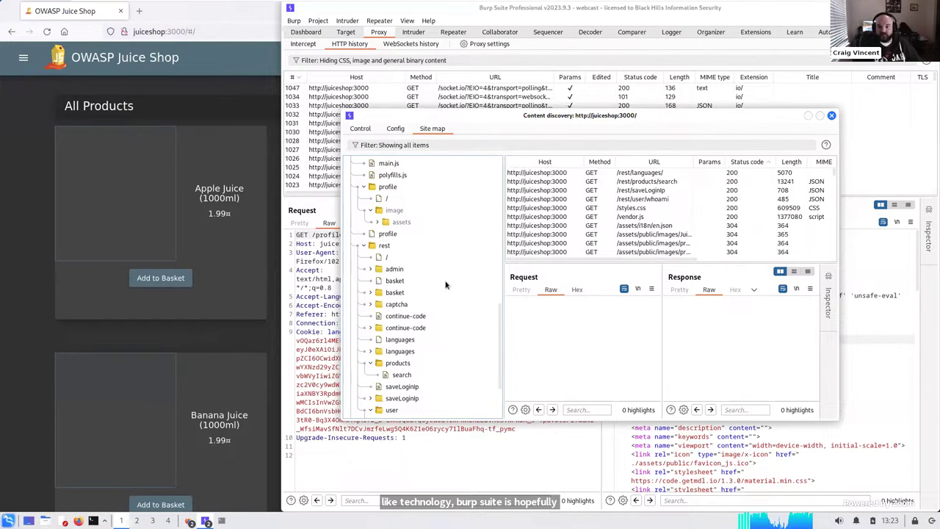
click(399, 271)
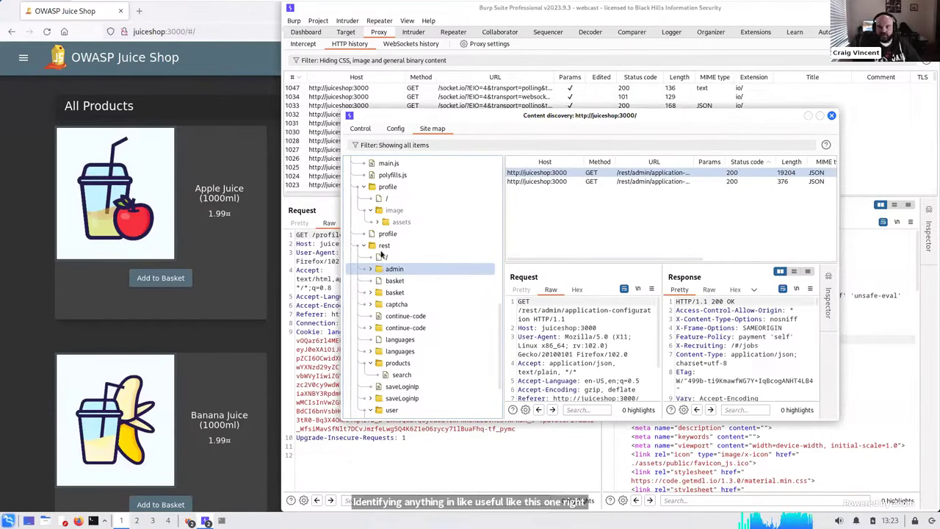
scroll(397, 256, up, 5)
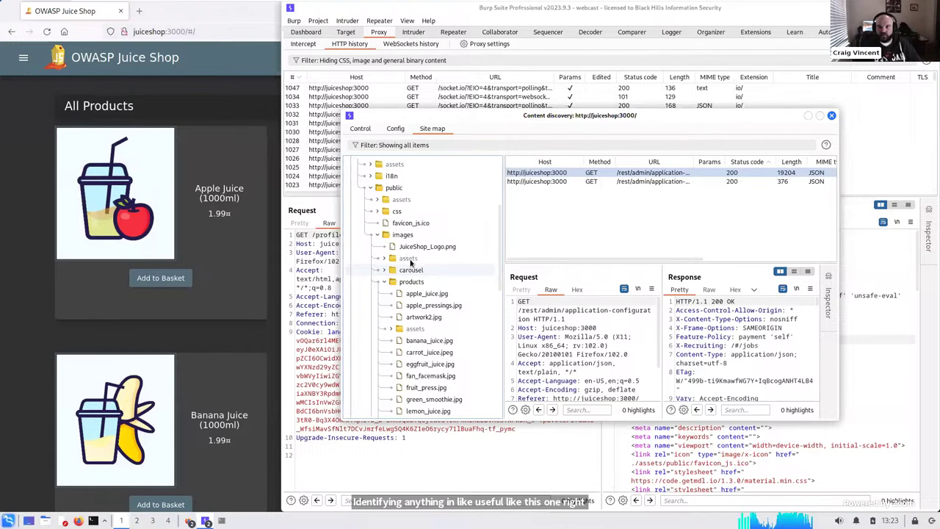
scroll(410, 264, down, 5)
scroll(400, 196, down, 5)
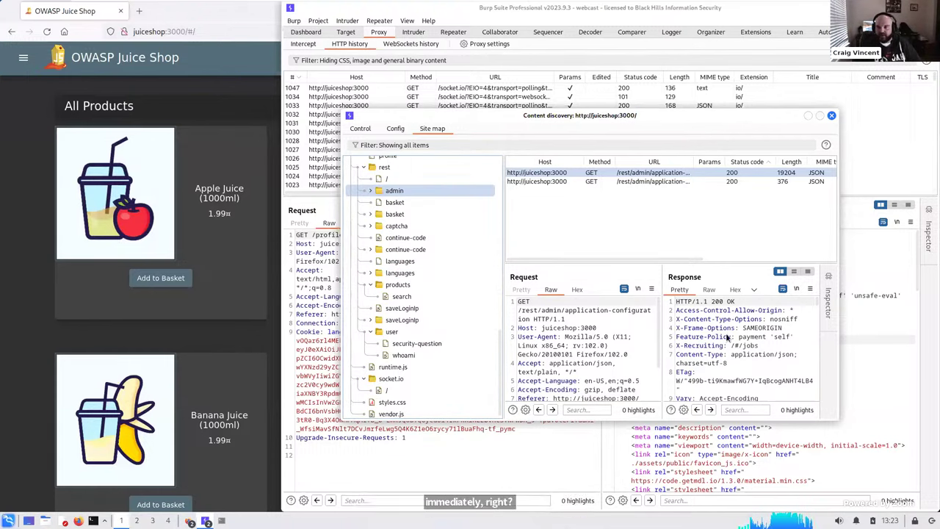
scroll(696, 349, down, 3)
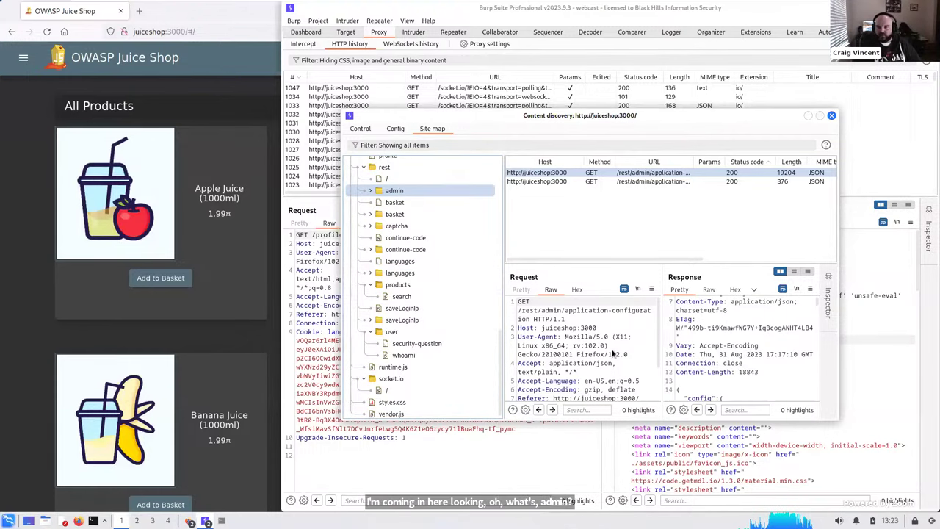
scroll(615, 354, down, 3)
scroll(736, 345, down, 10)
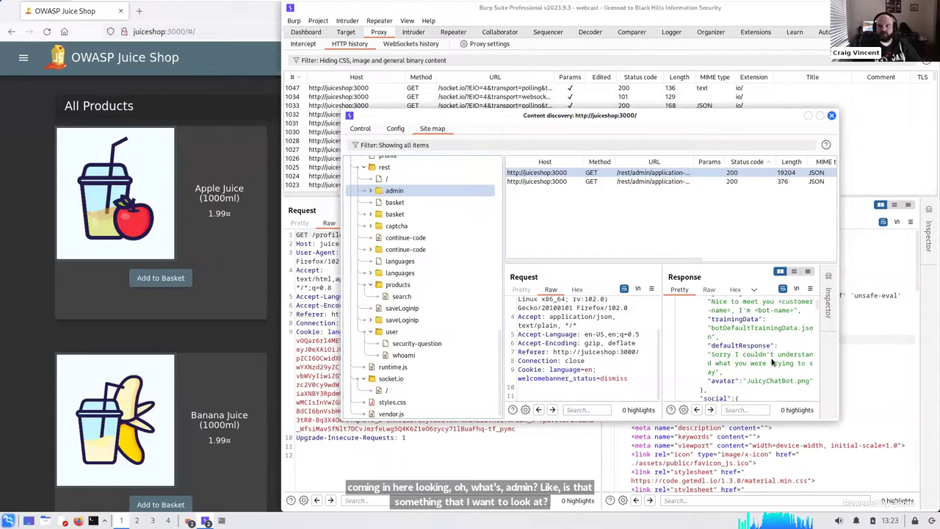
drag(841, 416, 901, 432)
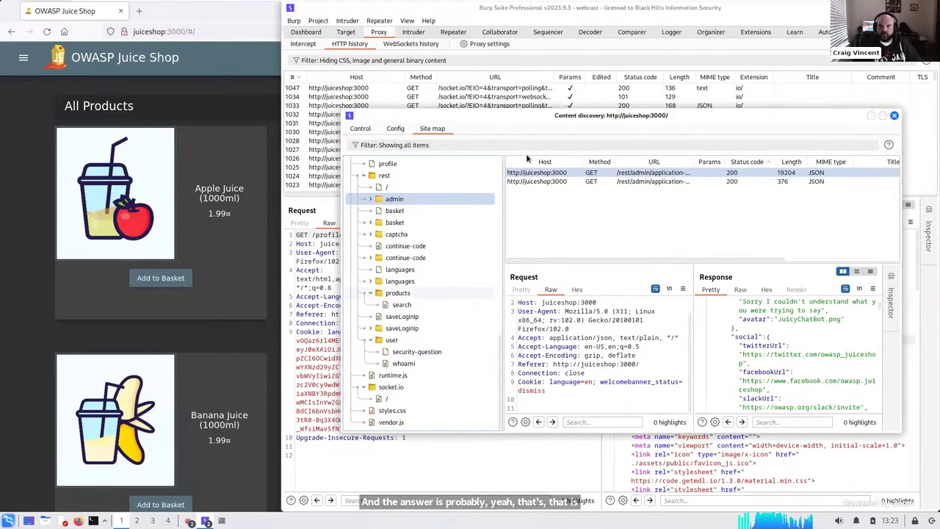
- Stop the running content discovery session for juiceshop:3000 and exit it
click(360, 129)
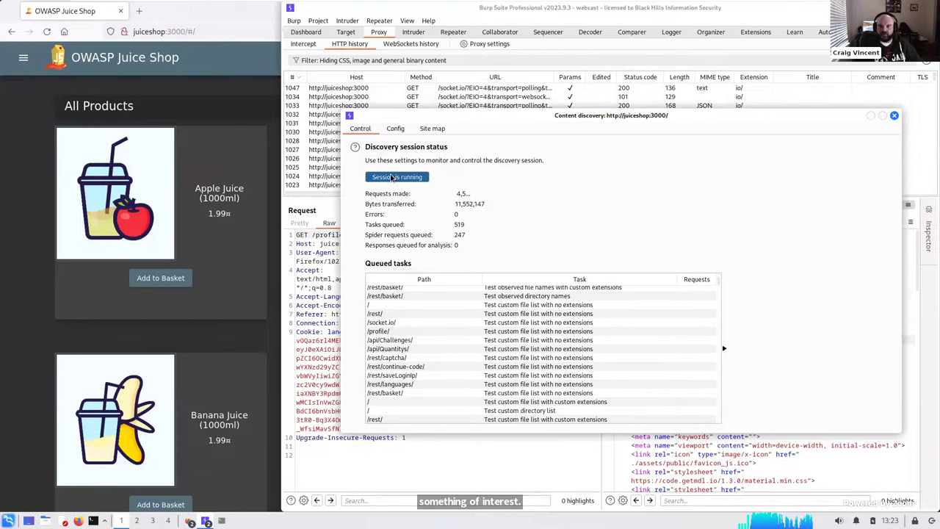
click(393, 177)
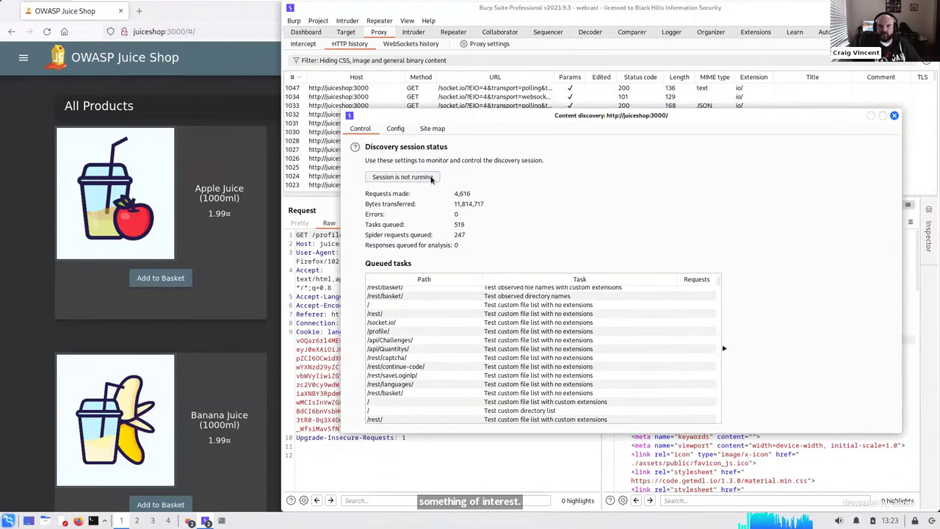
drag(658, 113, 646, 112)
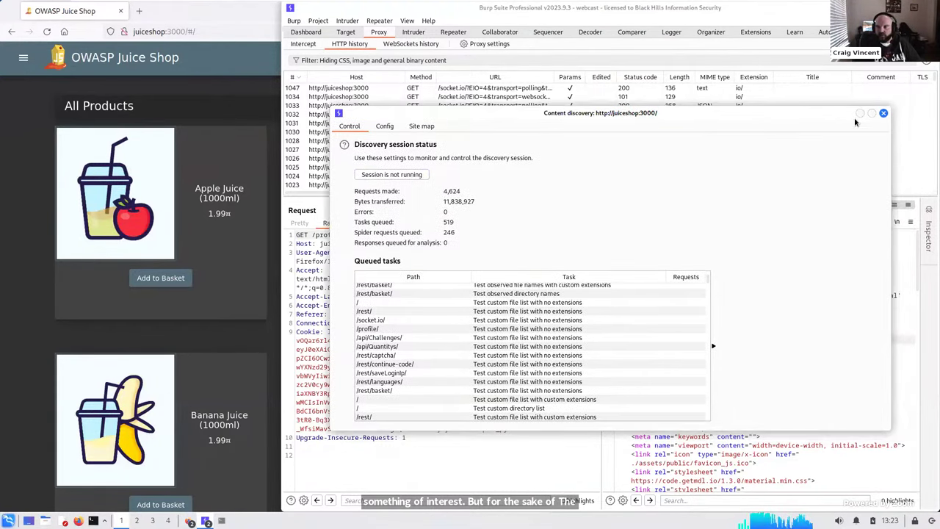
click(884, 113)
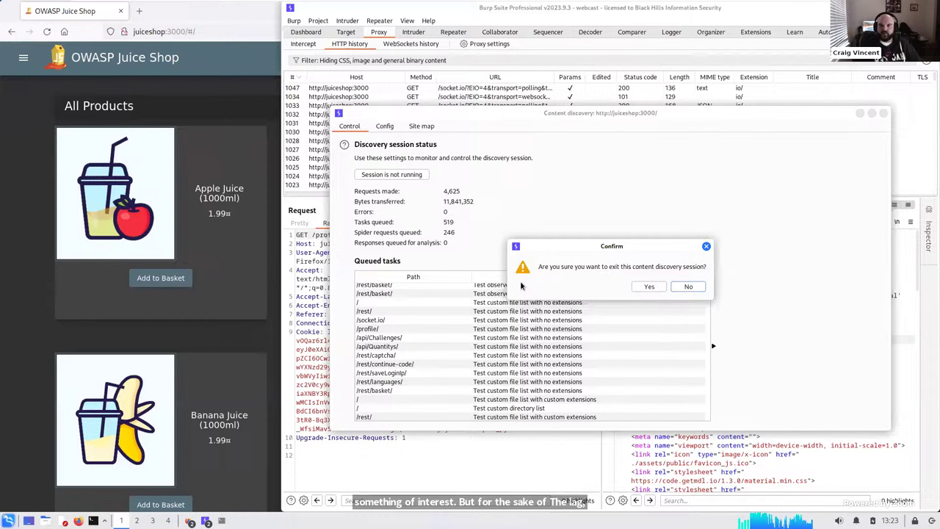
click(647, 286)
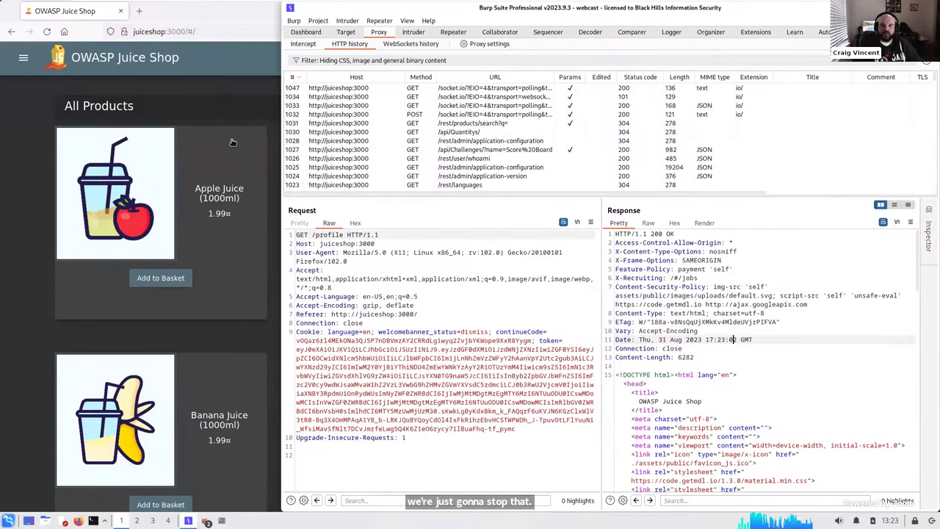
click(228, 88)
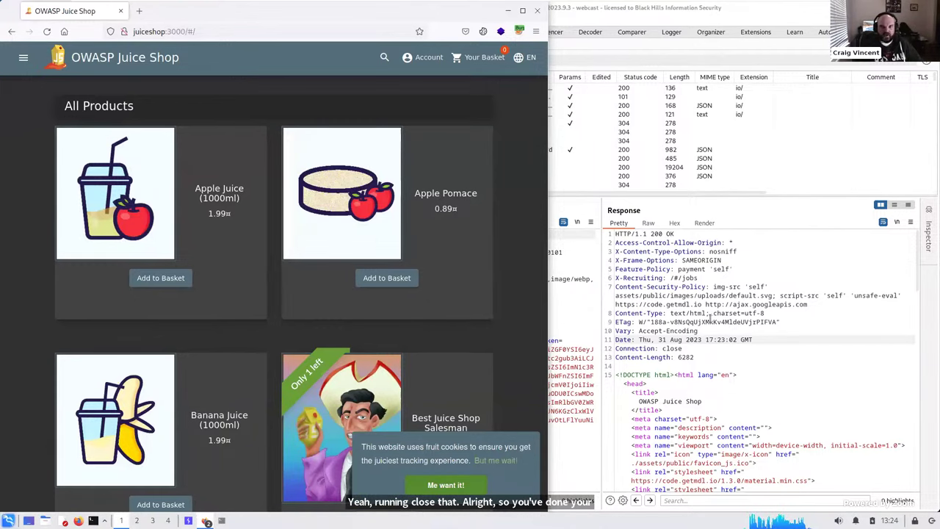
click(710, 317)
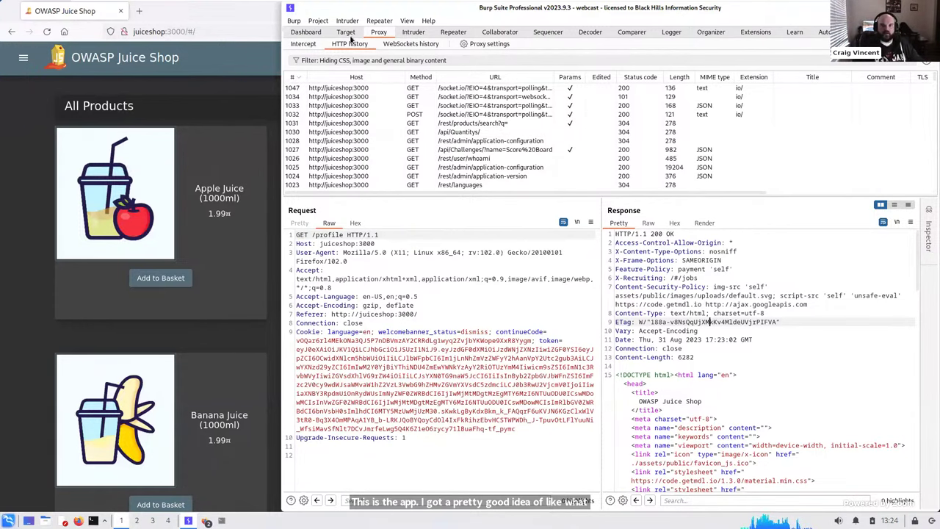
click(347, 34)
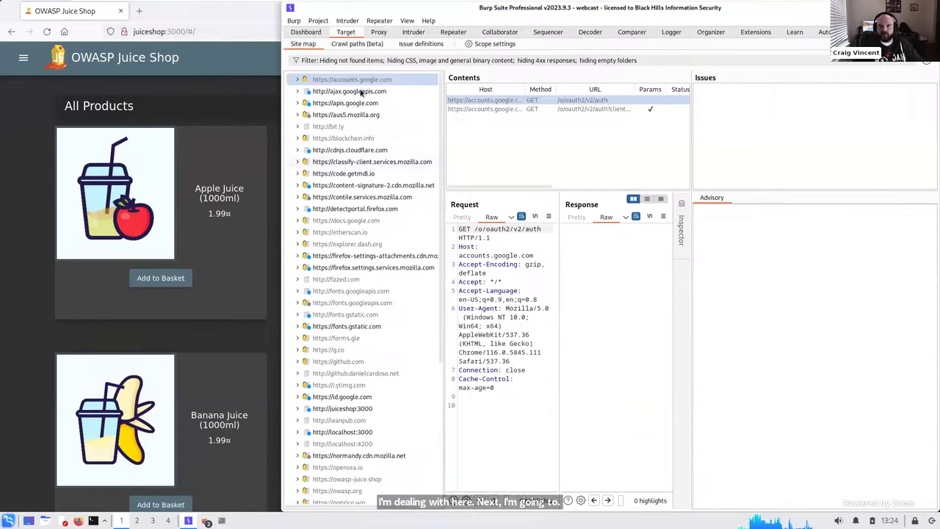
scroll(379, 257, down, 5)
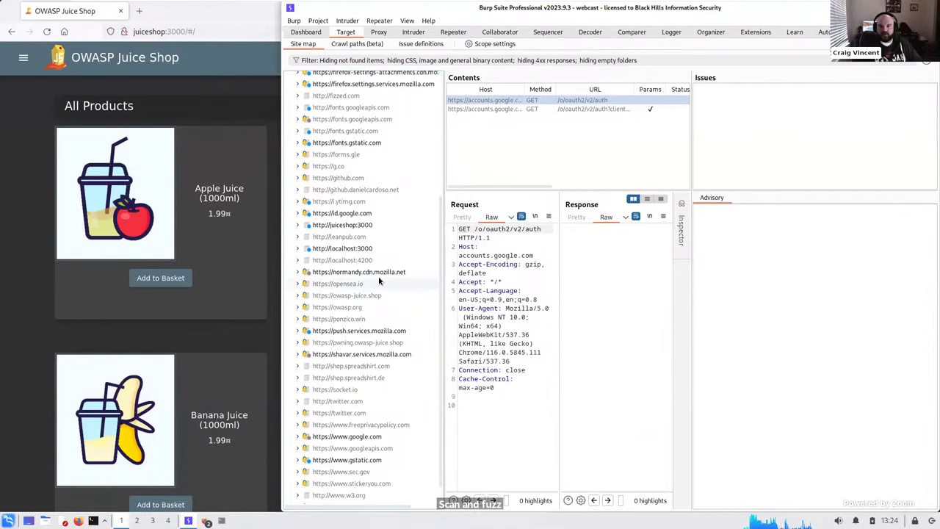
scroll(379, 282, up, 3)
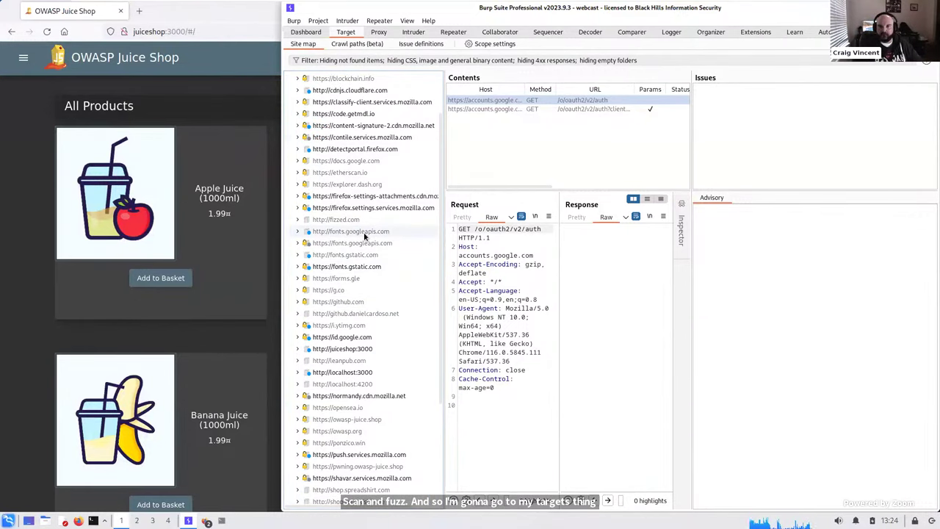
click(344, 349)
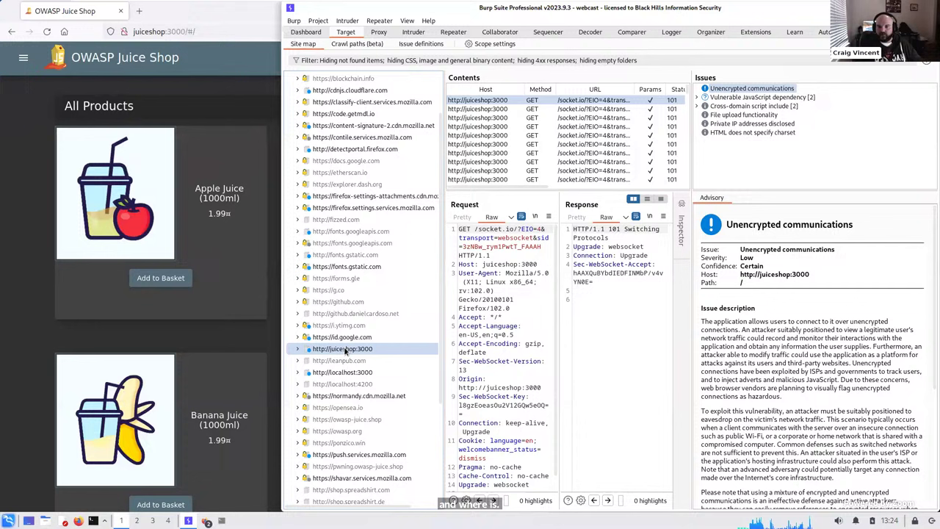
right_click(346, 351)
mouse_move(381, 358)
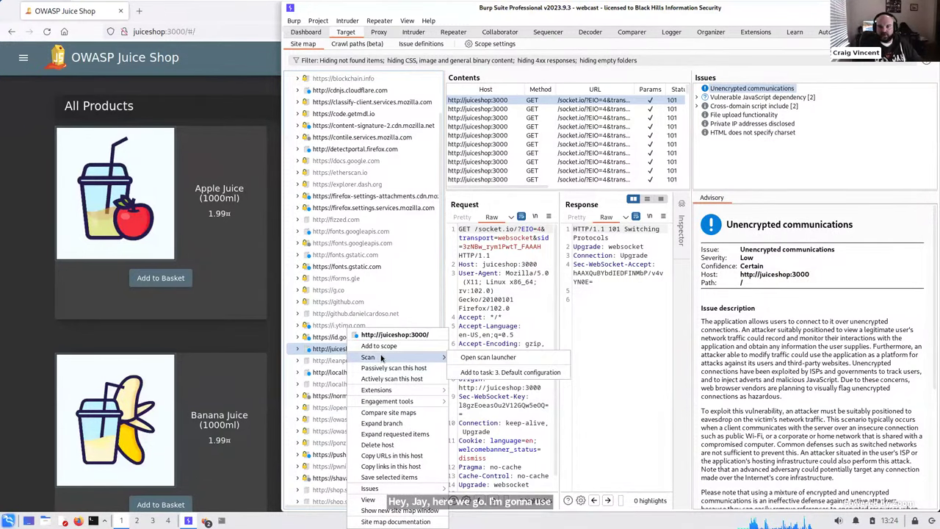
click(487, 358)
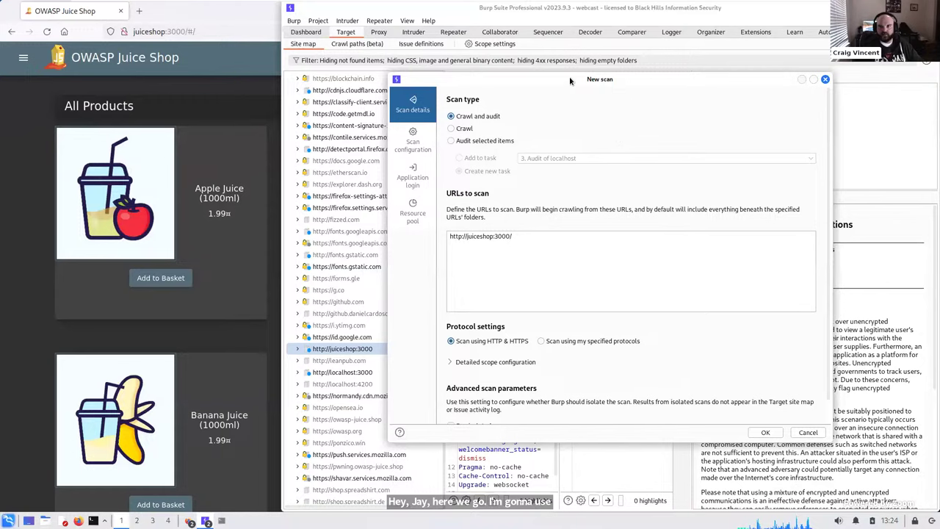
- Look through the new scan's details, scan configuration and application login options
drag(569, 77, 506, 63)
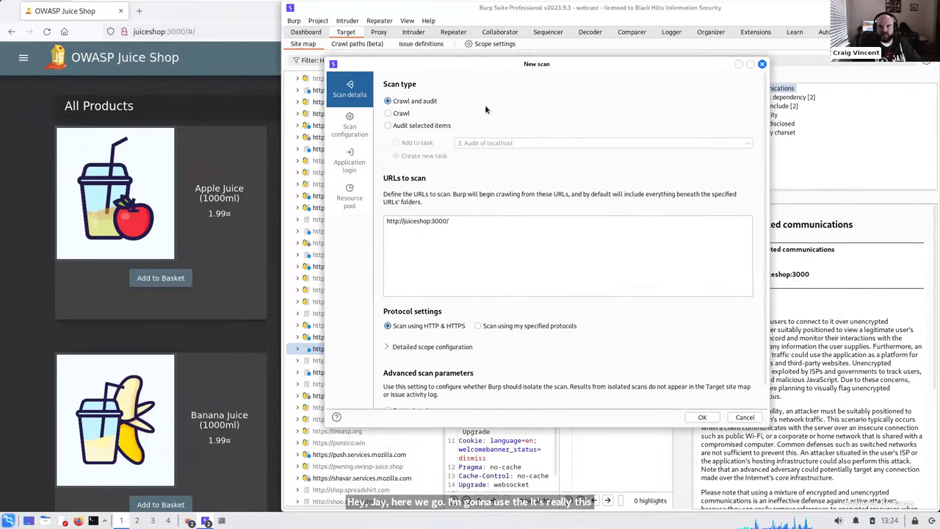
click(362, 131)
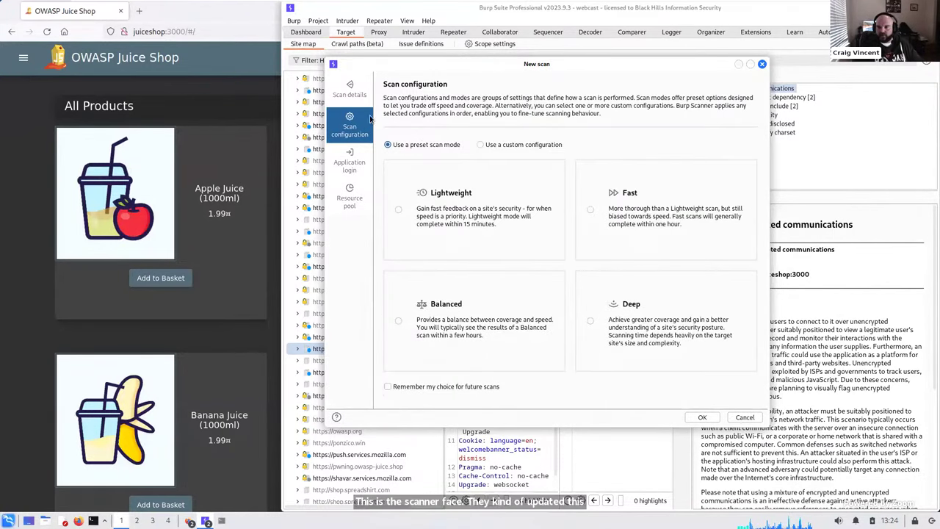
click(348, 88)
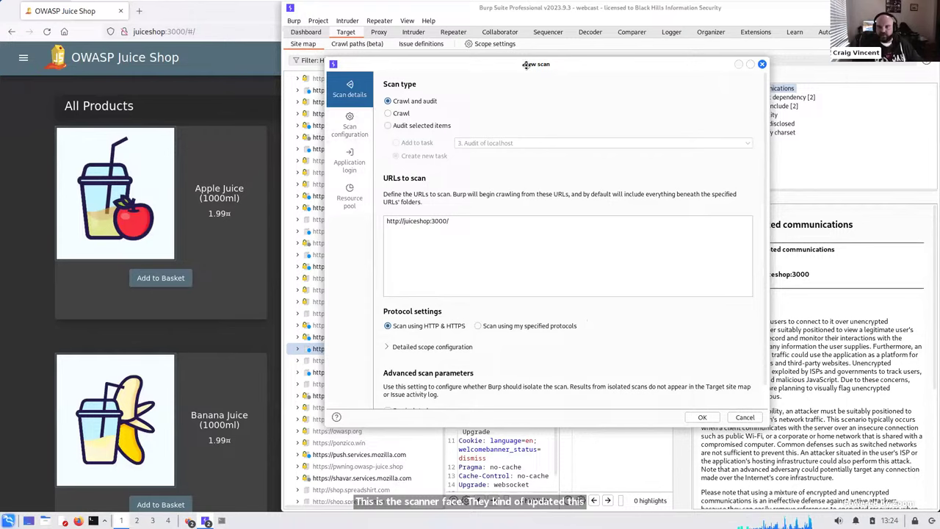
drag(526, 65, 597, 68)
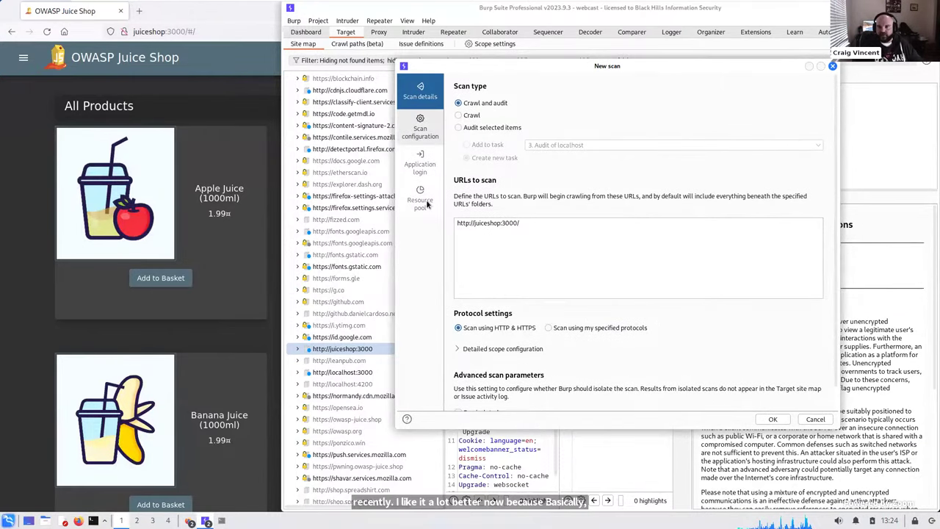
click(419, 163)
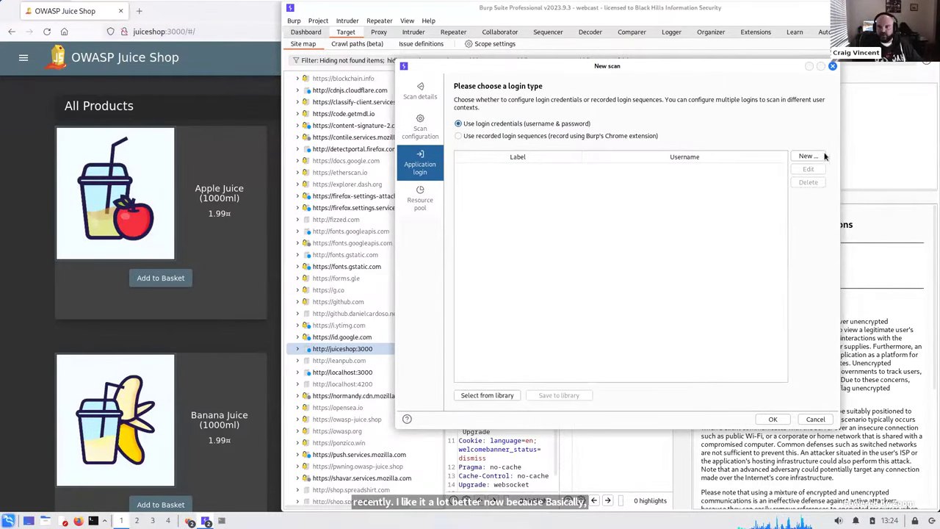
drag(632, 66, 590, 62)
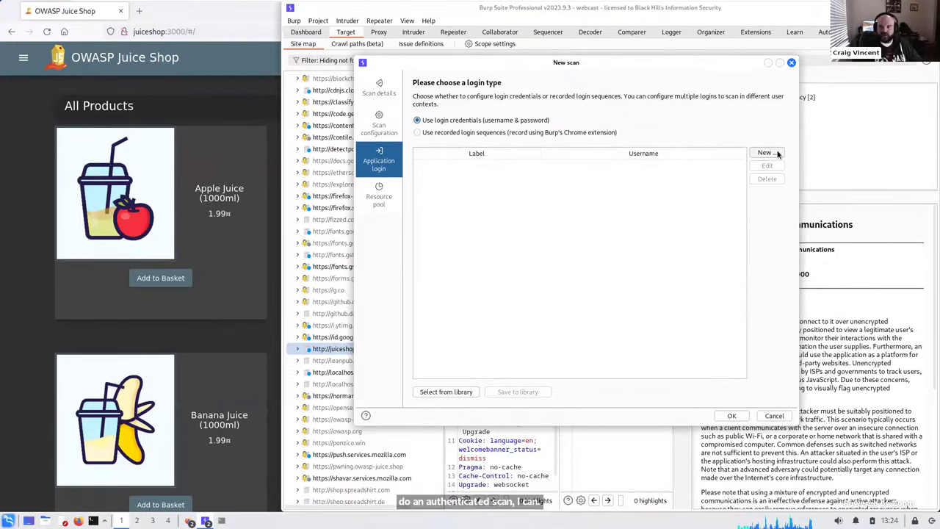
- Try out the preset scan modes in the new scan's configuration and select Balanced
click(379, 125)
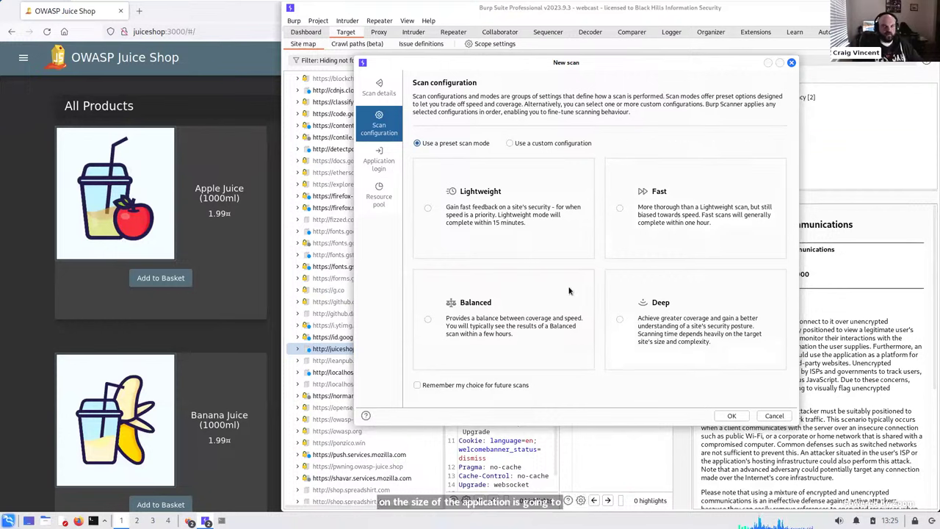
click(617, 307)
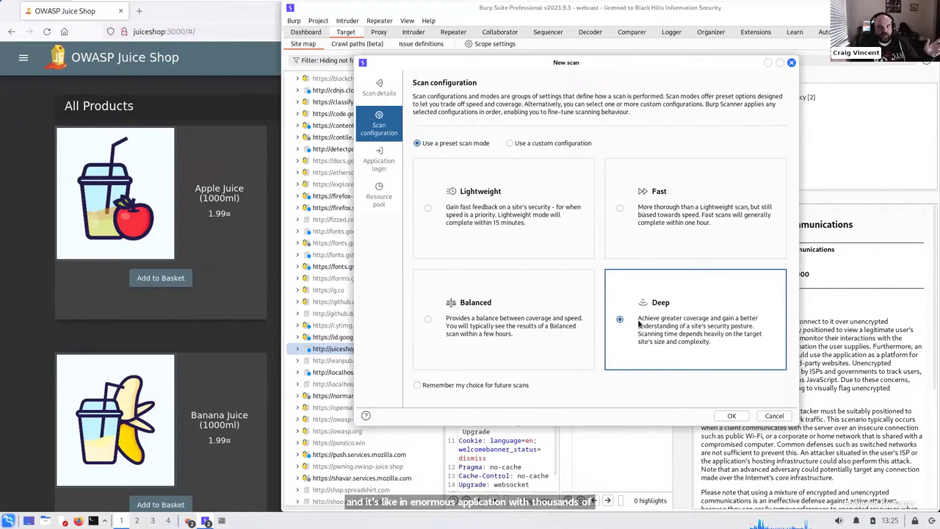
click(514, 238)
click(682, 217)
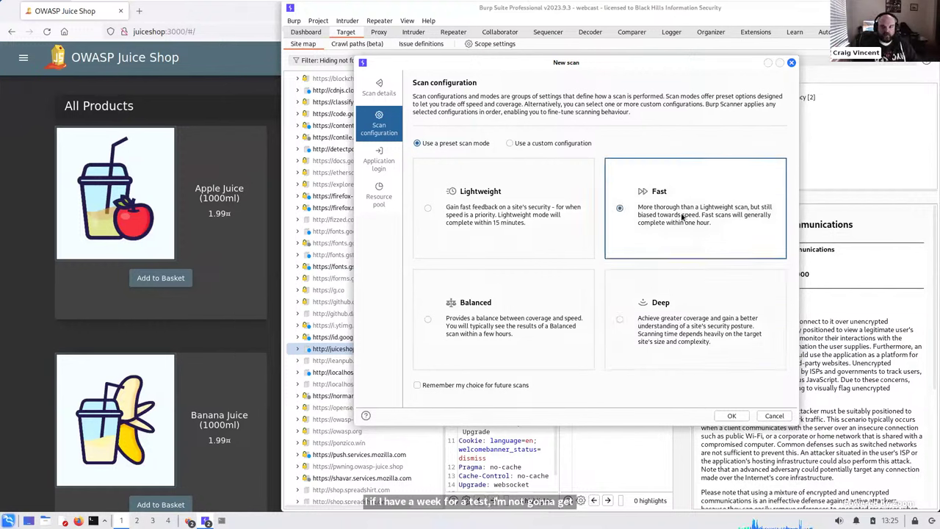
click(526, 301)
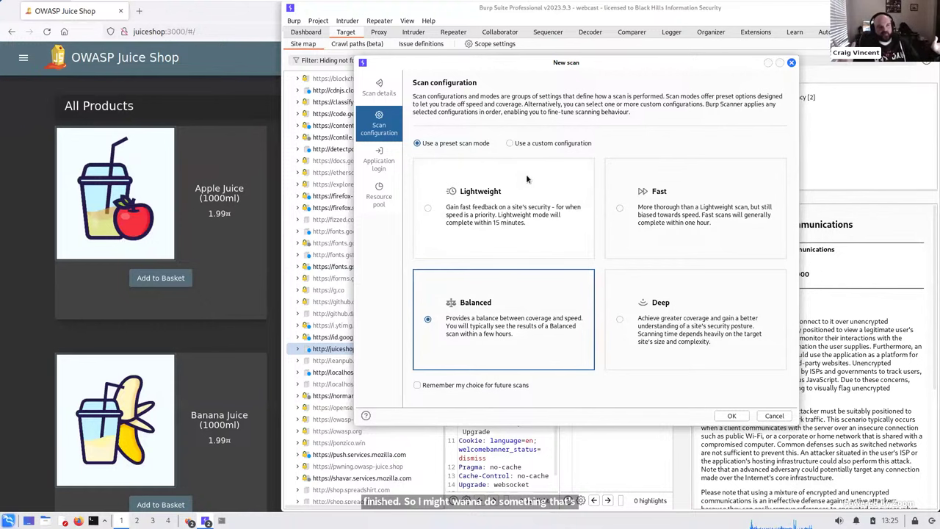
- Start the juiceshop:3000 scan with the Deep preset mode and check its crawl and audit task on the dashboard
click(676, 328)
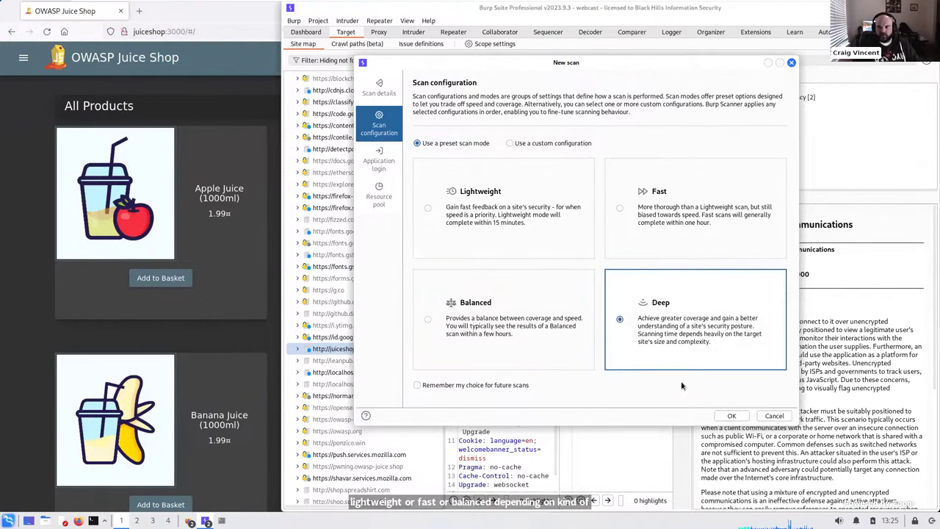
click(730, 419)
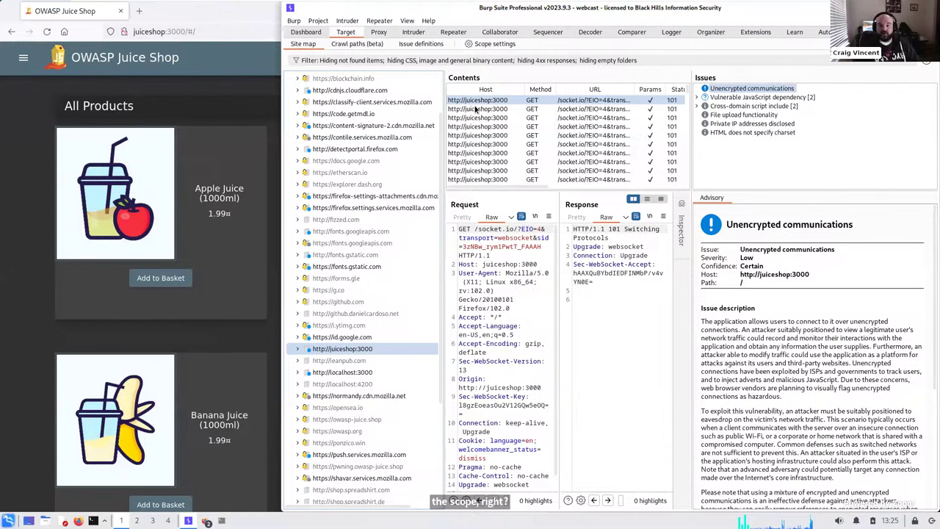
click(307, 33)
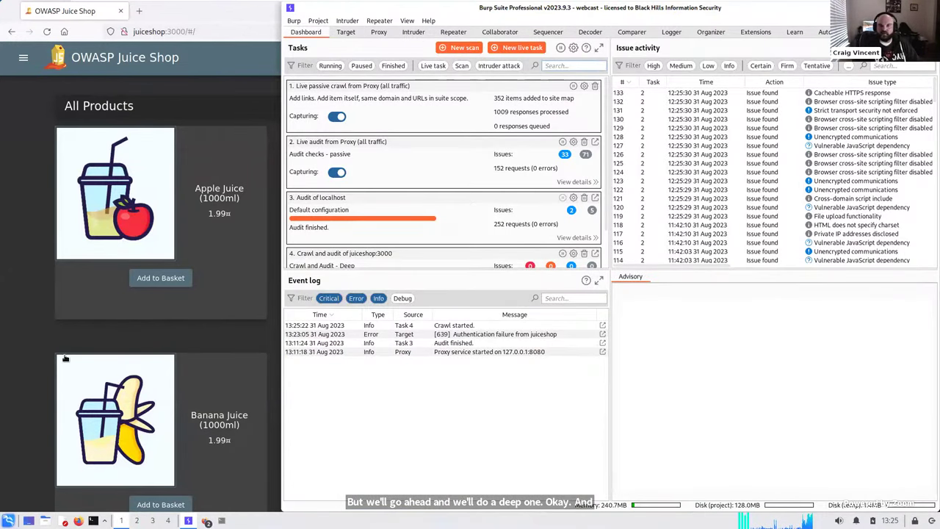
scroll(490, 227, down, 2)
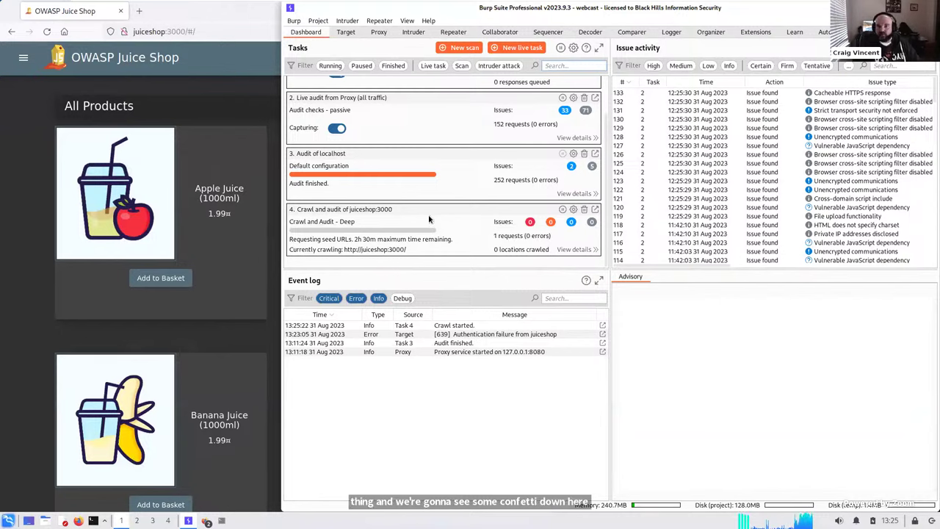
scroll(409, 198, up, 2)
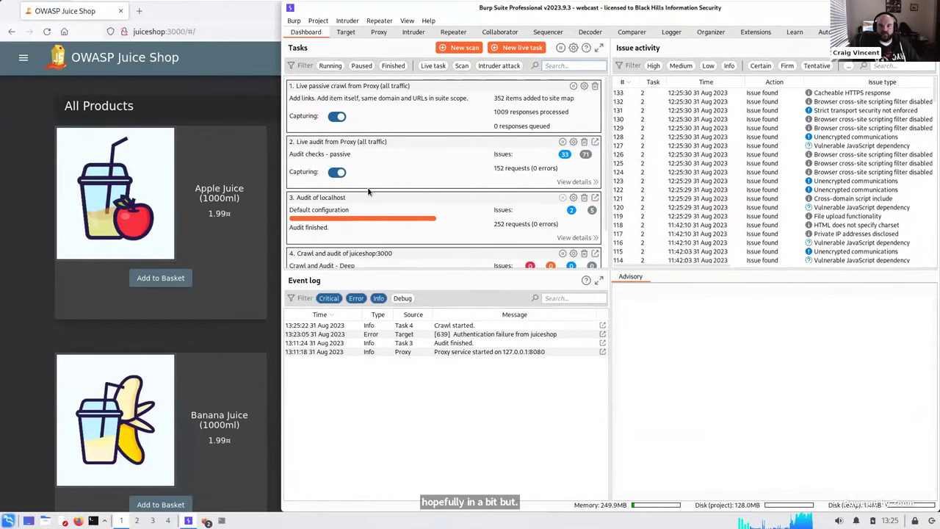
scroll(379, 170, down, 2)
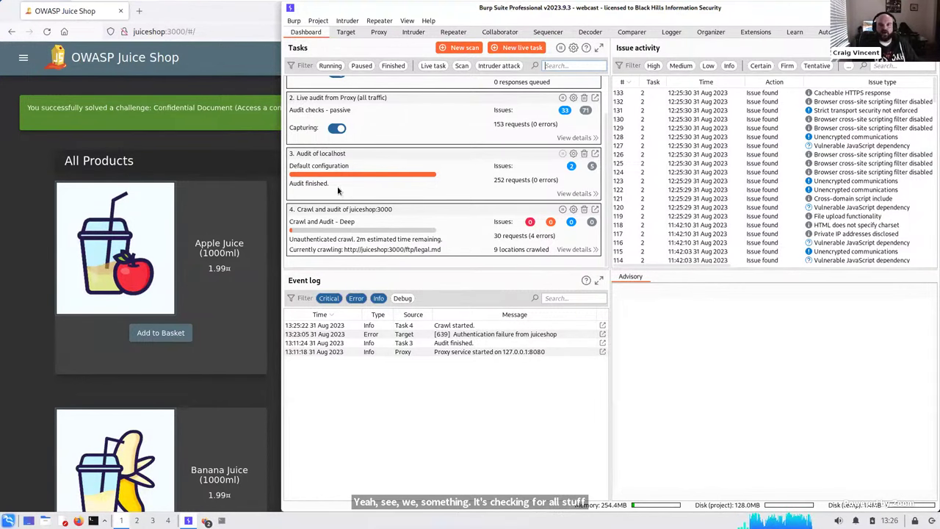
- Inspect the socket.io websocket request in the proxy's HTTP history and check the scan progress on the dashboard
click(379, 32)
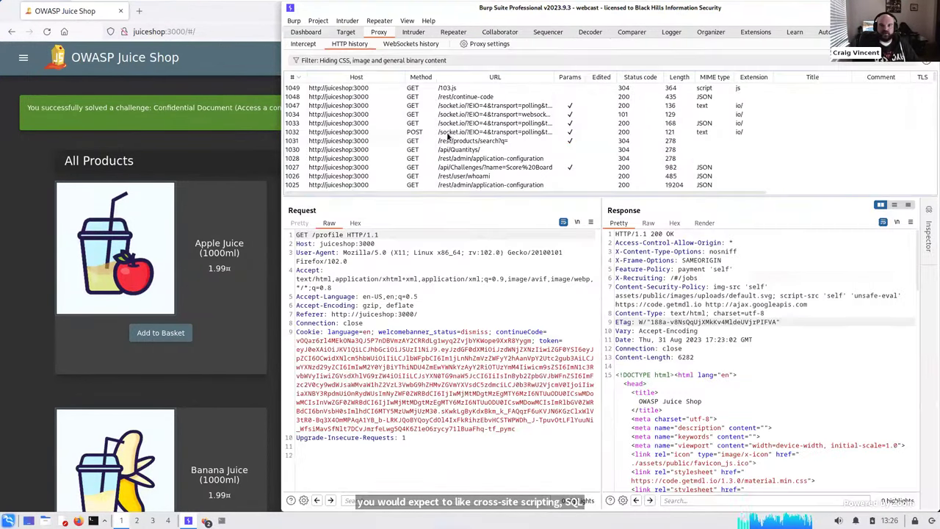
click(483, 116)
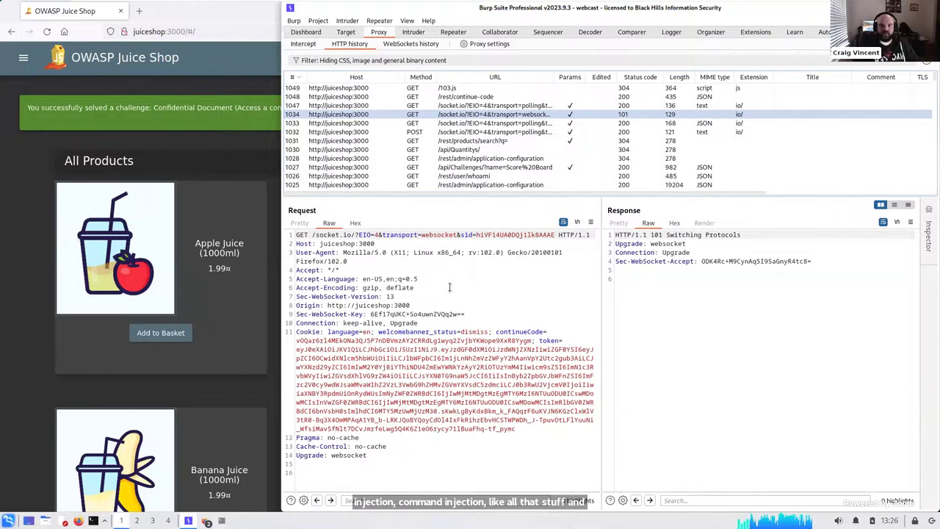
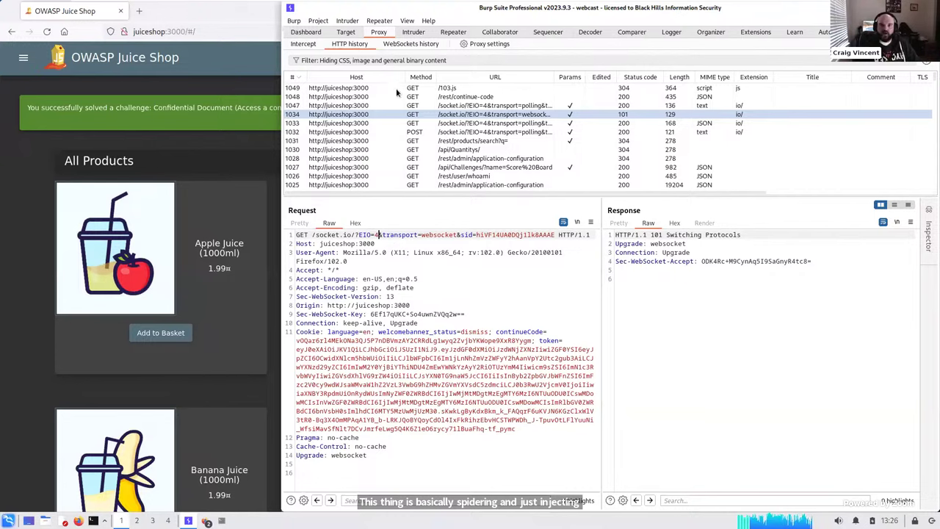
click(305, 32)
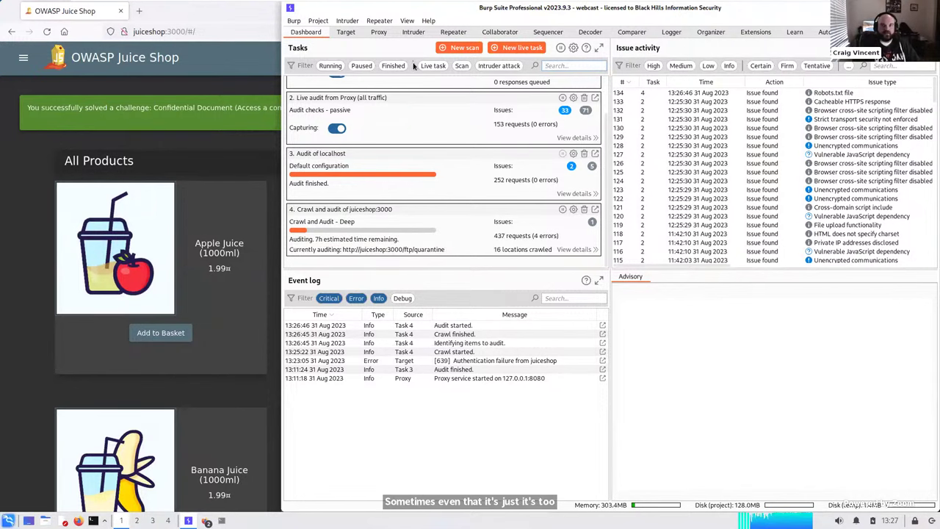
- Select the GET /api/Challenges/?name=Score%20Board request in the proxy's HTTP history and look over its contents
click(379, 32)
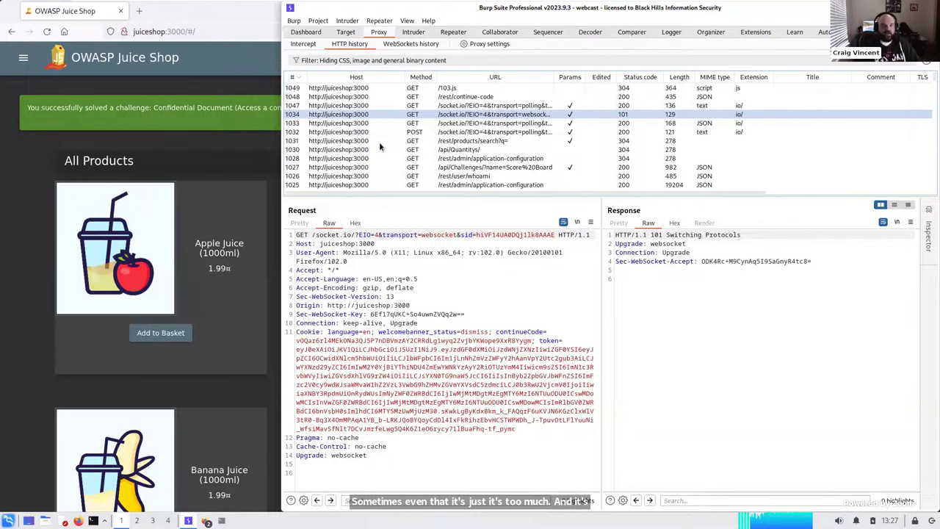
click(374, 134)
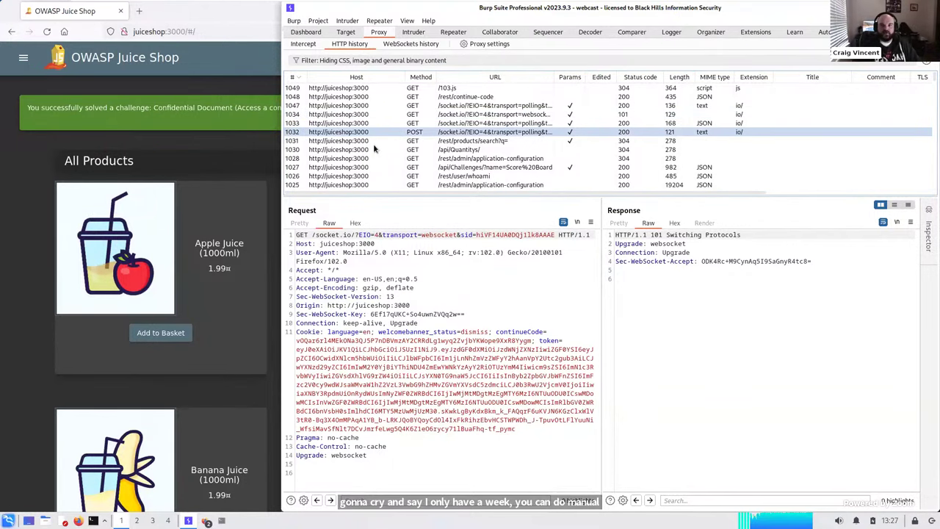
scroll(371, 147, down, 2)
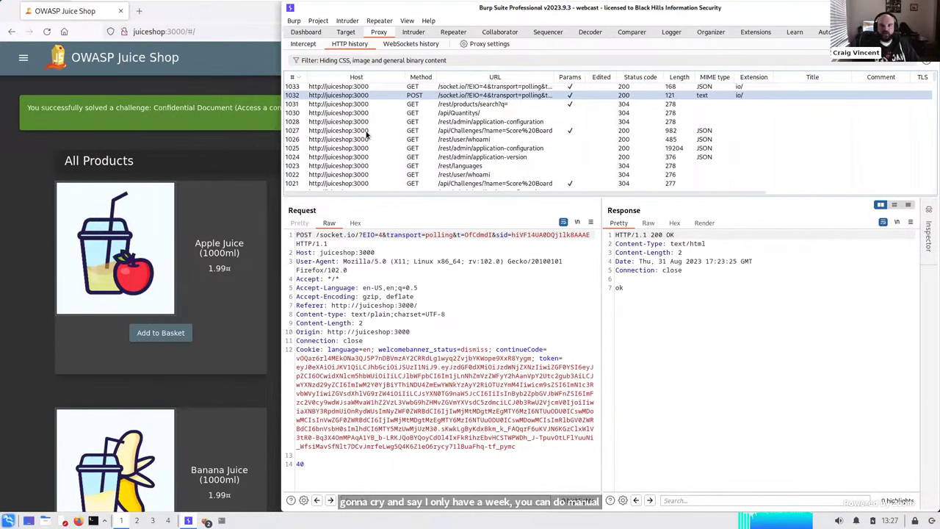
click(368, 131)
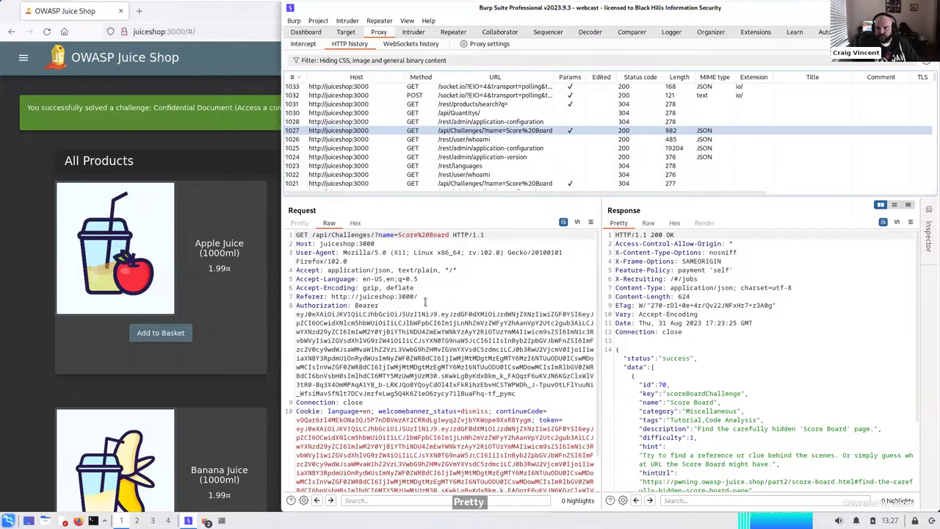
scroll(424, 301, down, 2)
scroll(363, 257, up, 2)
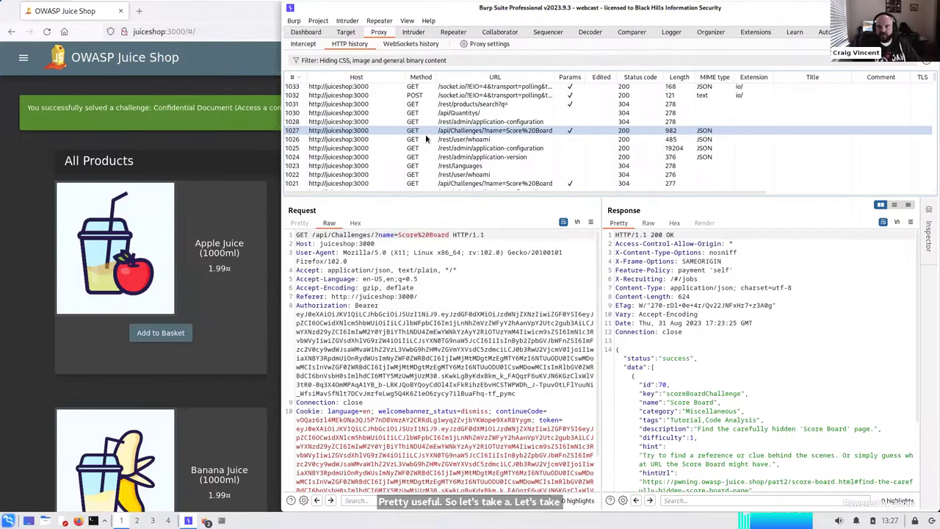
scroll(337, 308, down, 2)
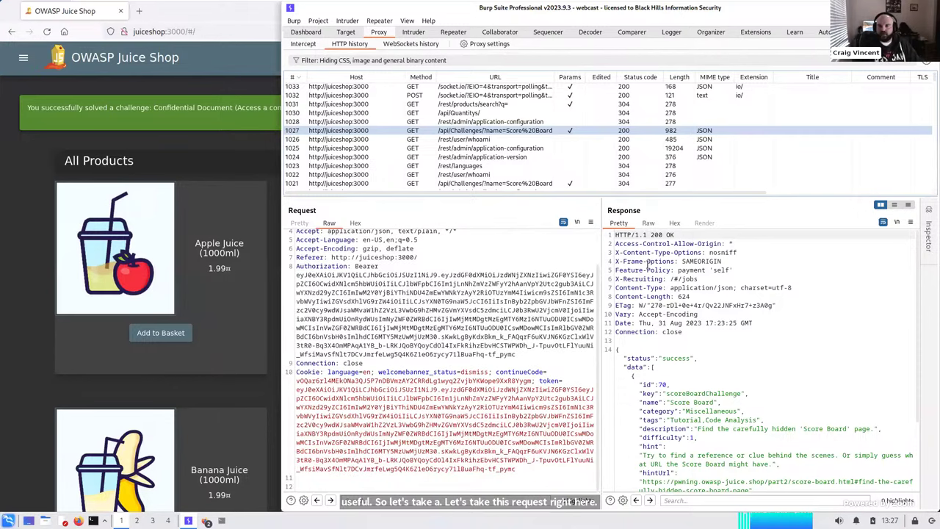
scroll(449, 327, up, 2)
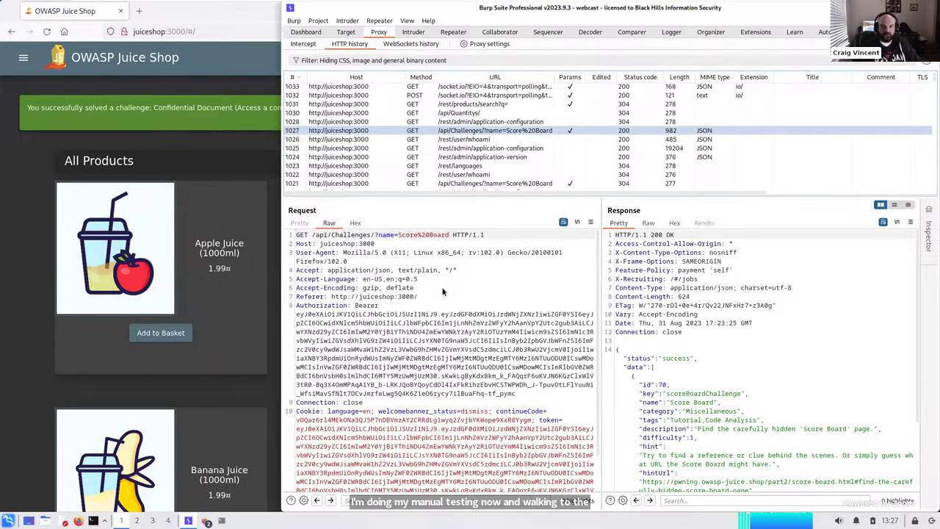
- Send the Score Board challenges request to Intruder and view its payload positions there
right_click(443, 292)
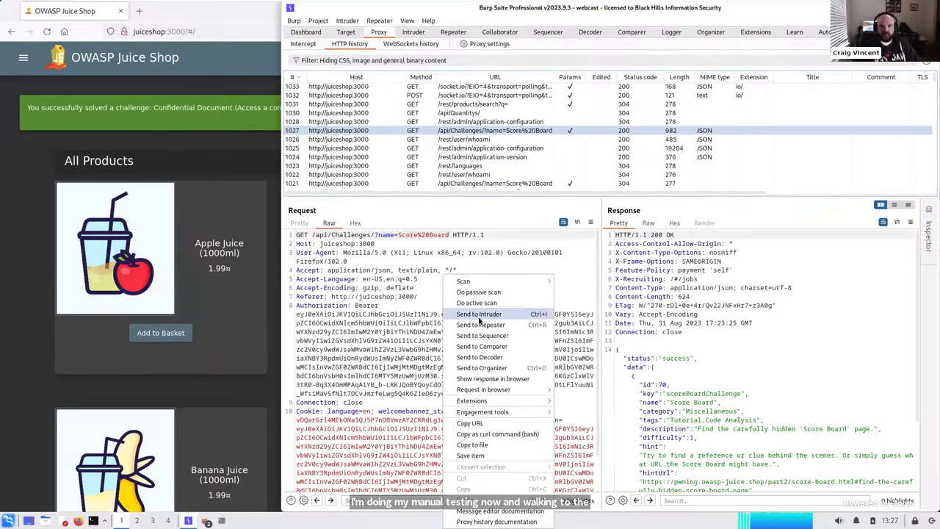
click(461, 294)
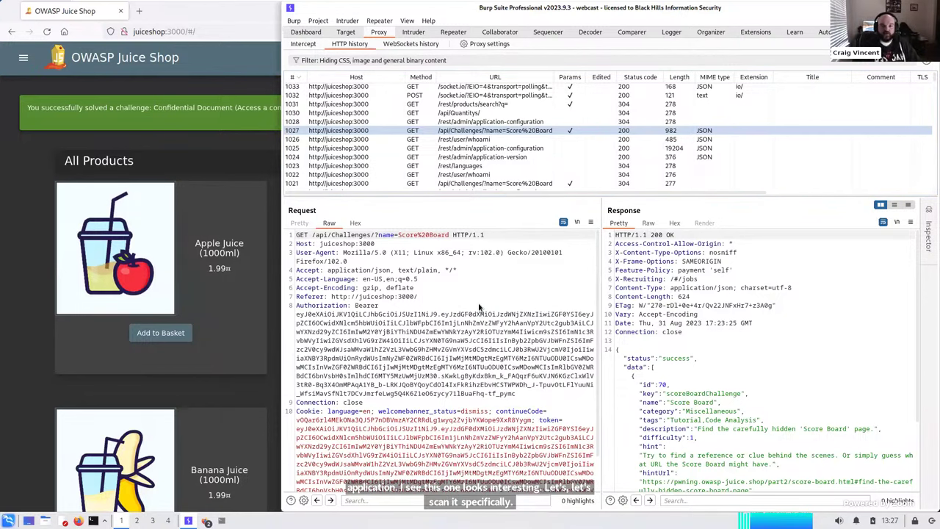
right_click(441, 294)
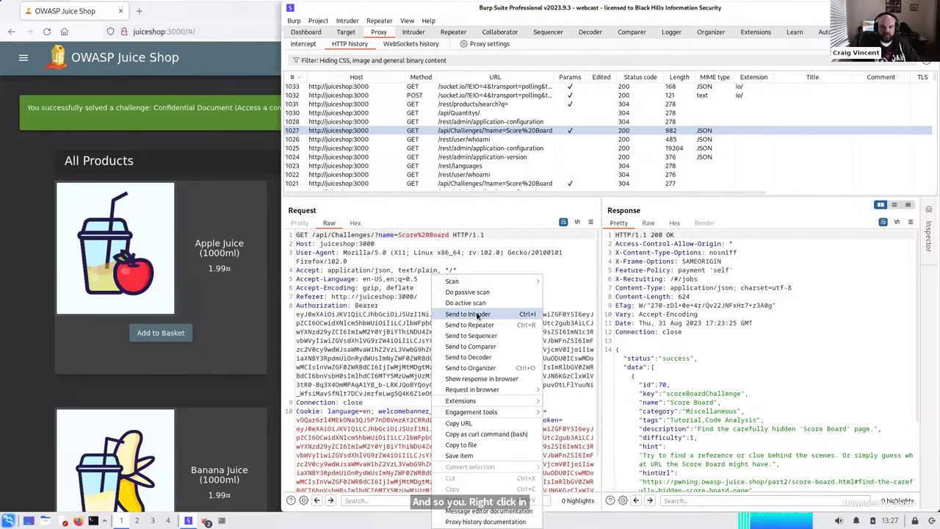
click(477, 314)
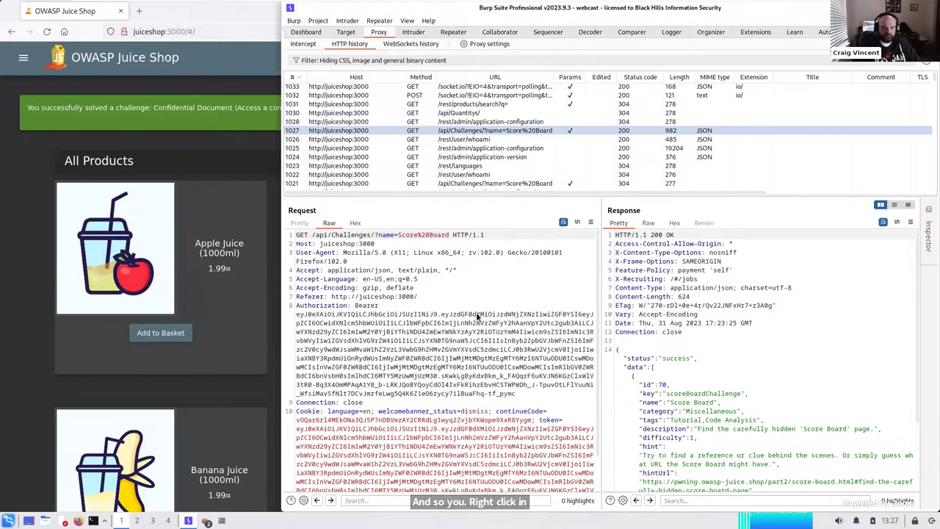
click(413, 33)
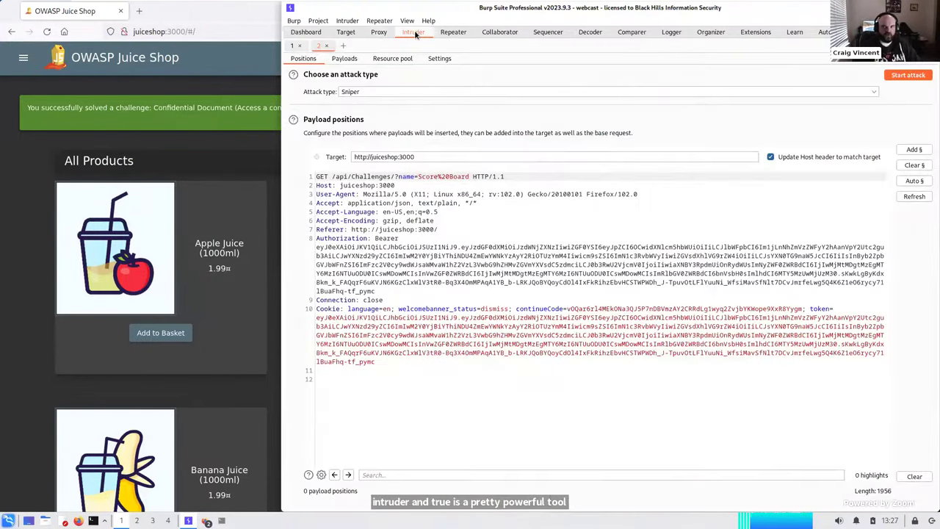
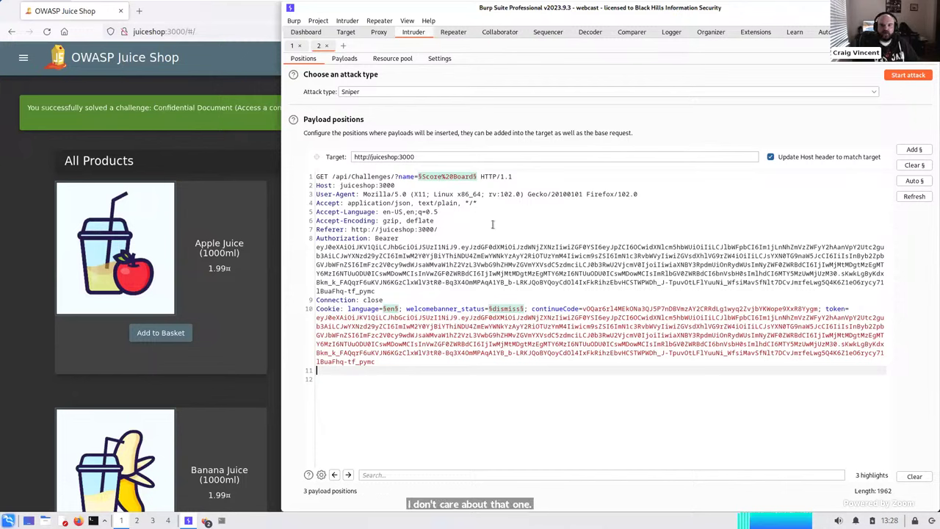
- Open the scan launcher for the defined insertion points of the /api/Challenges/ request in Intruder
right_click(492, 223)
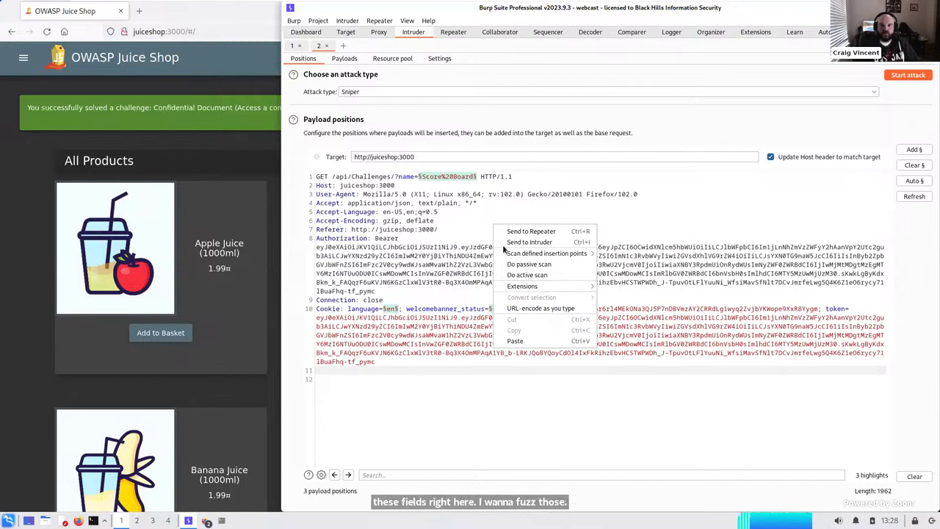
mouse_move(522, 254)
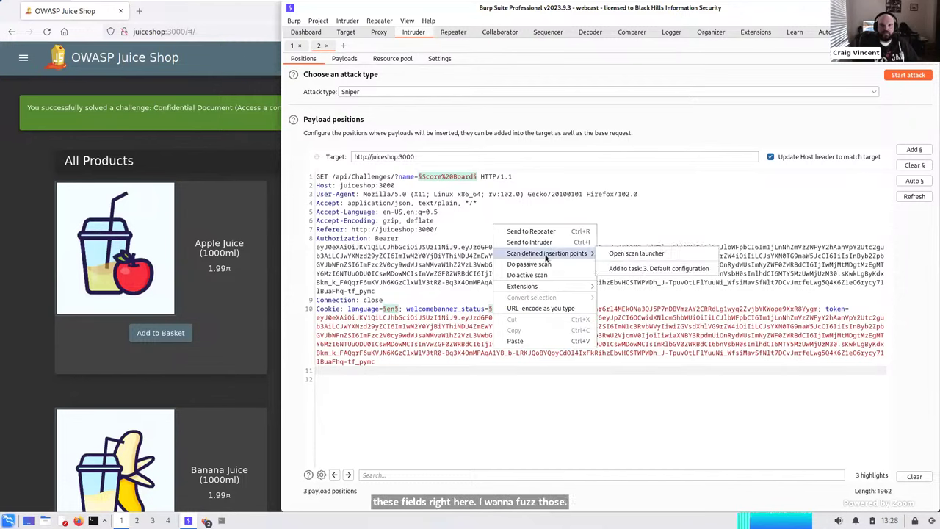
click(621, 255)
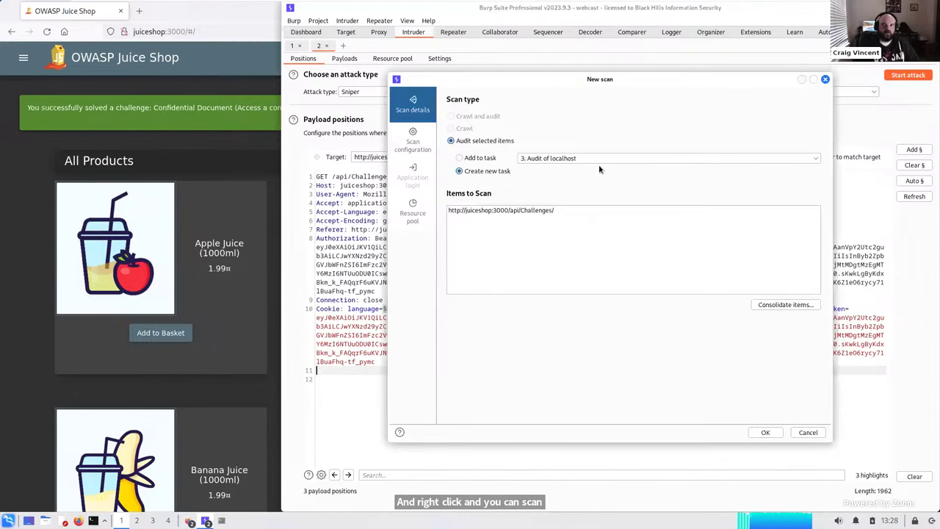
drag(563, 81, 621, 82)
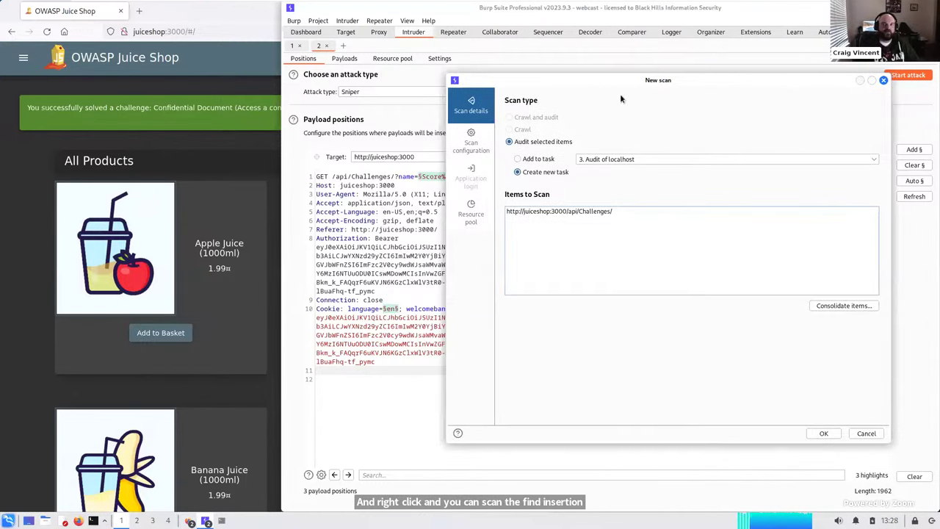
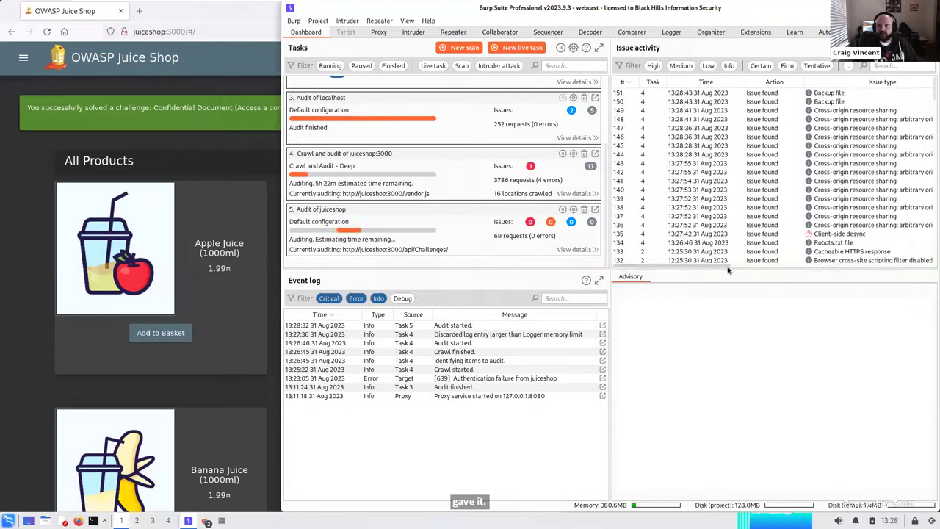
- Sort the dashboard's issue activity by severity with the highest first and bring the issue types into view
drag(792, 264, 854, 268)
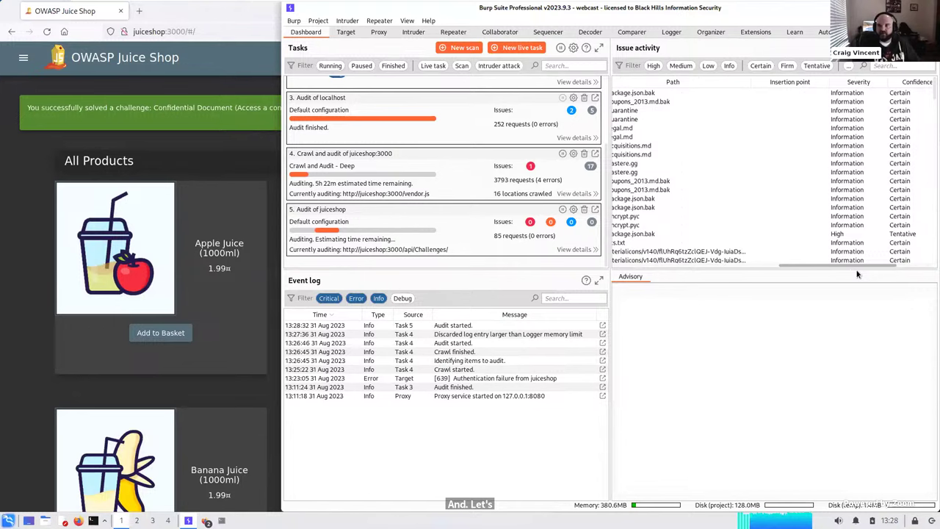
click(844, 82)
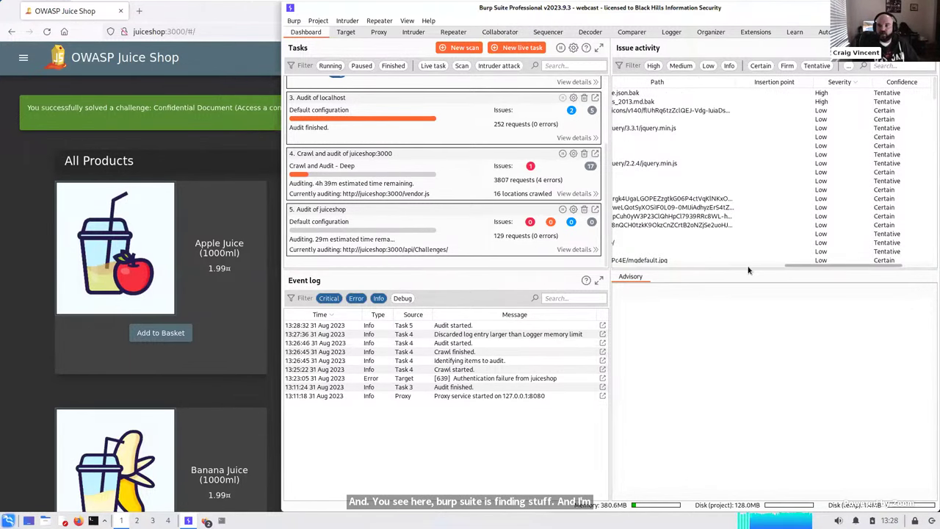
drag(751, 268, 696, 268)
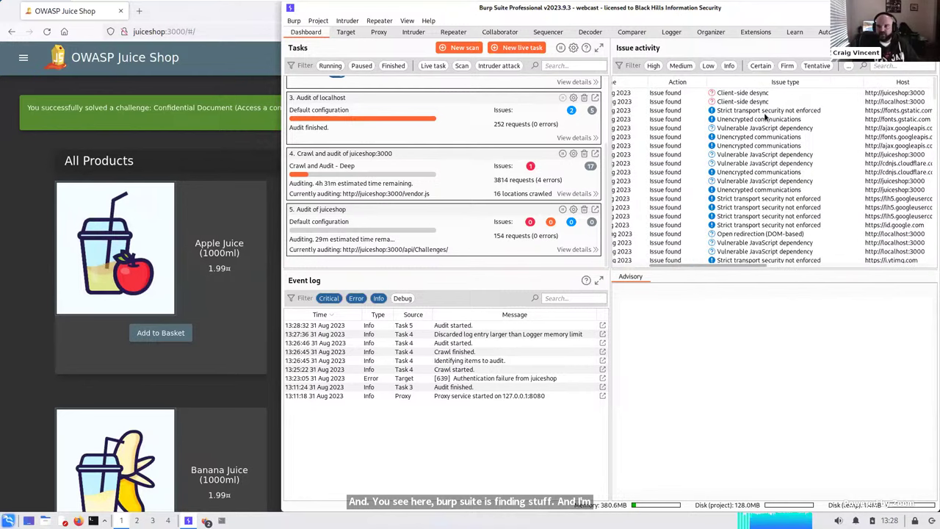
click(750, 101)
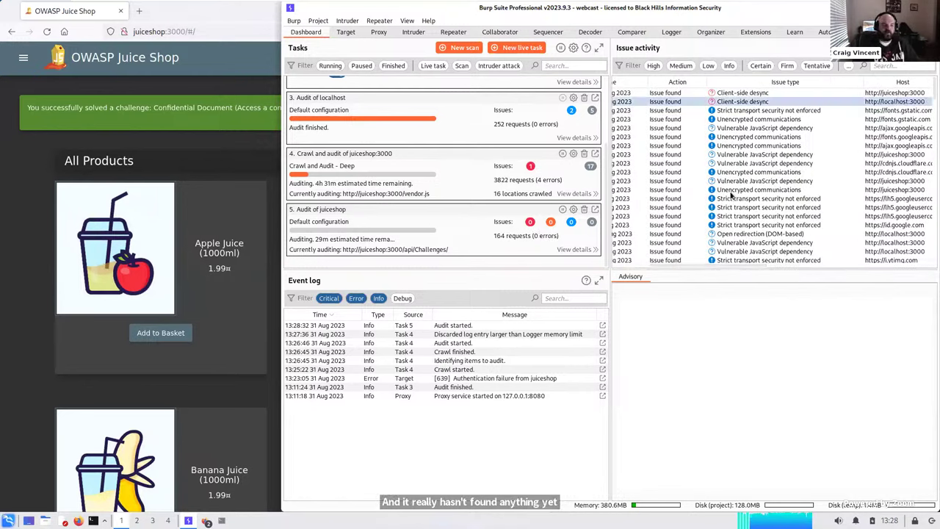
key(Down)
key(Down)
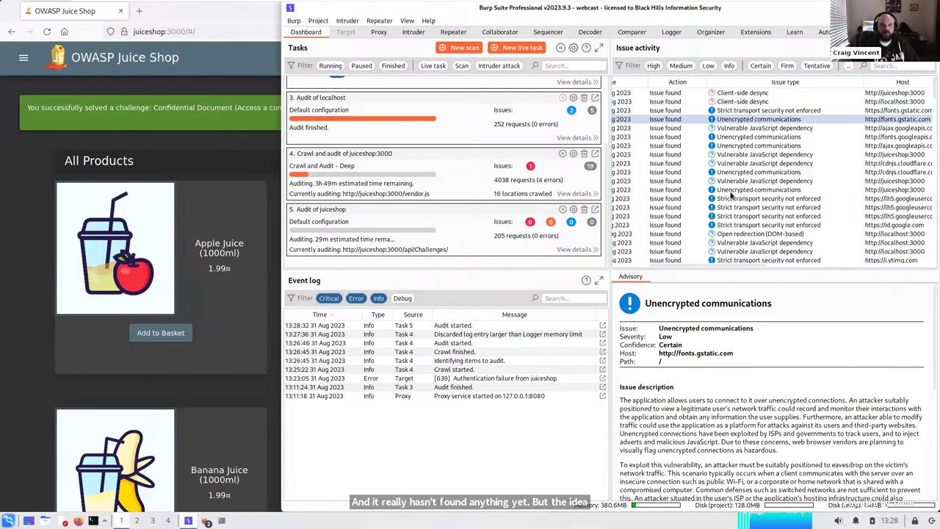
drag(692, 268, 629, 271)
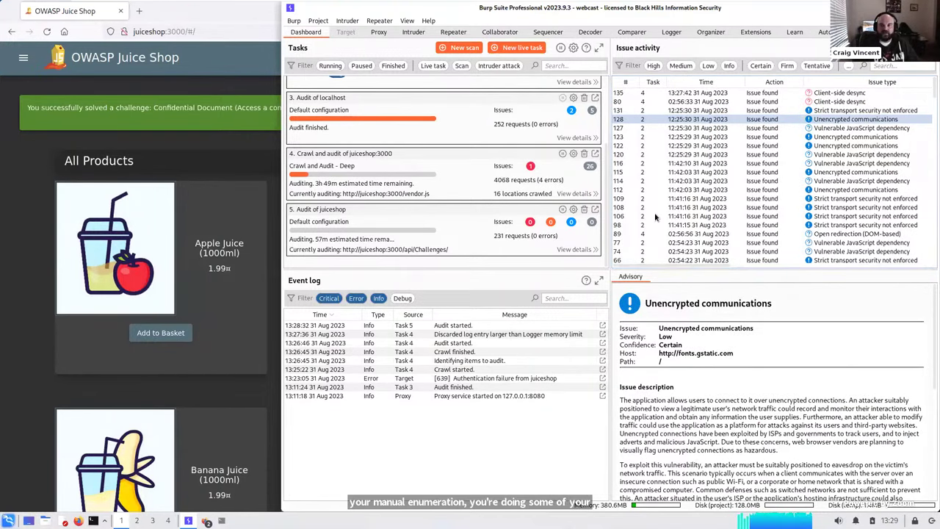
click(724, 94)
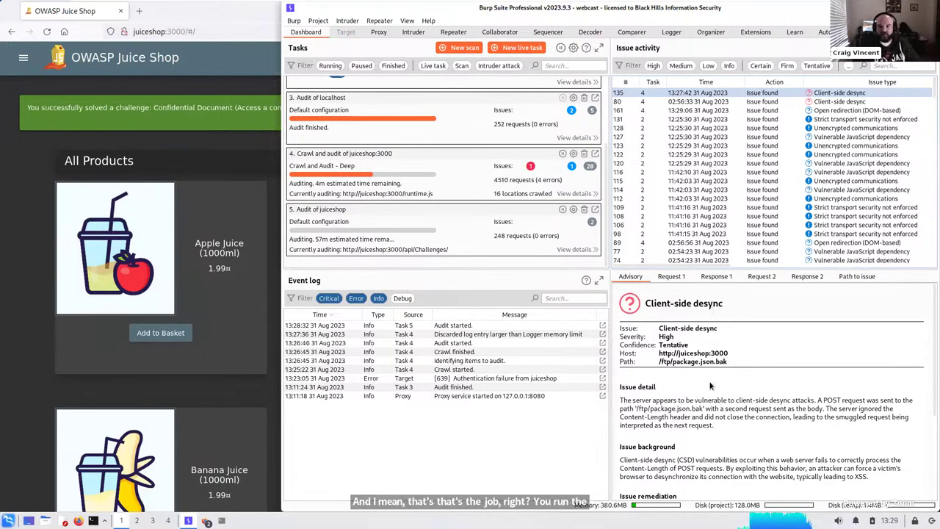
- Read the rest of the Client-side desync advisory for /ftp/package.json.bak and inspect its first request and first response
scroll(711, 367, down, 3)
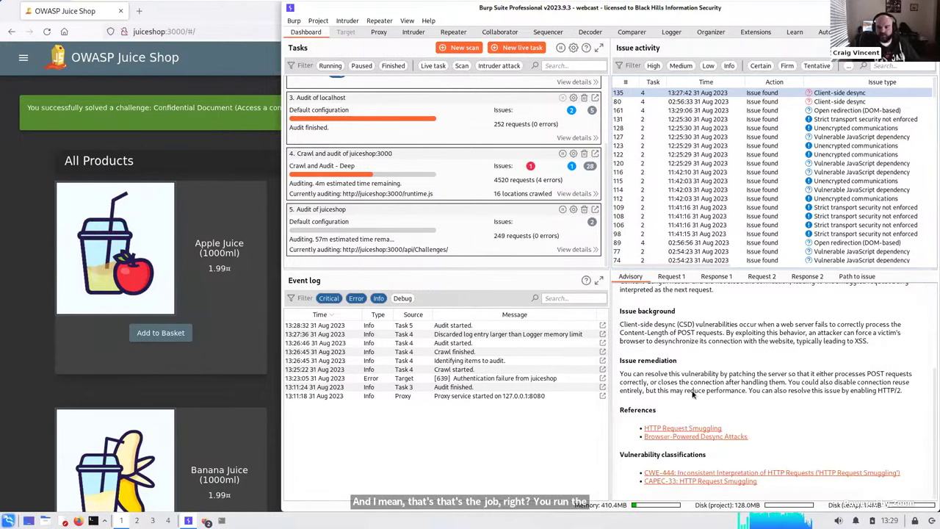
click(681, 277)
scroll(738, 302, down, 5)
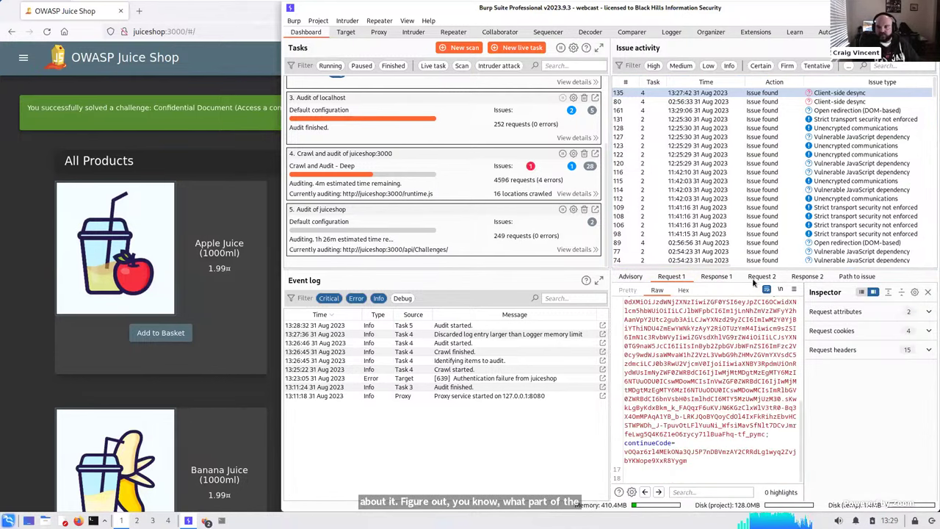
click(716, 276)
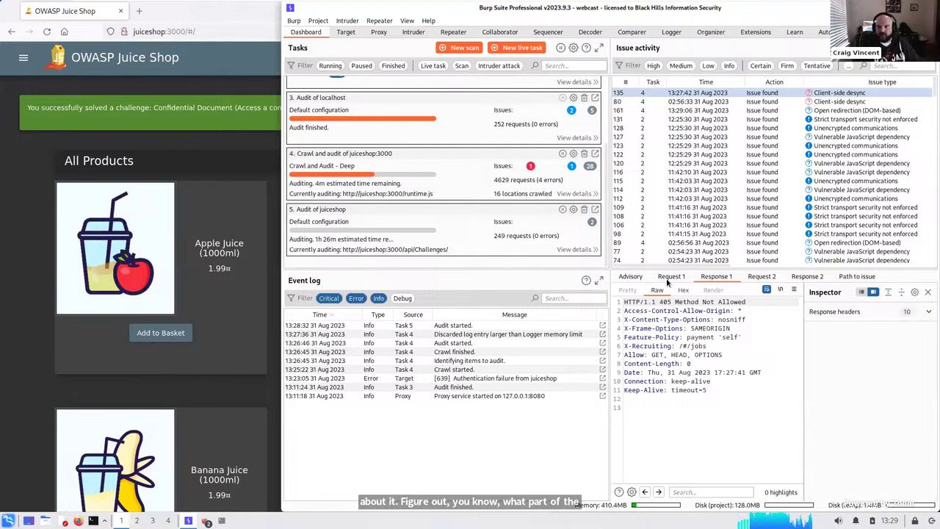
- Return to the Client-side desync issue's first request, hide the Inspector, and examine the request's headers and cookies
click(670, 279)
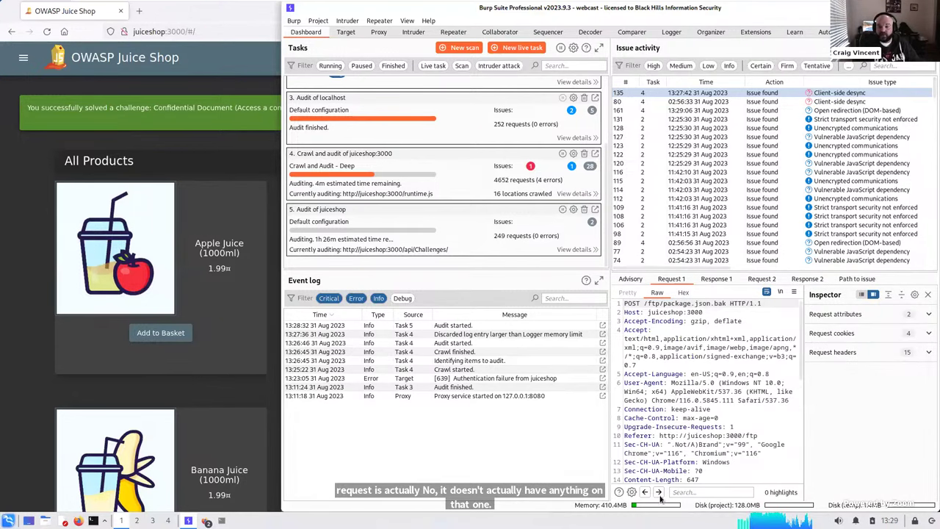
scroll(705, 404, down, 10)
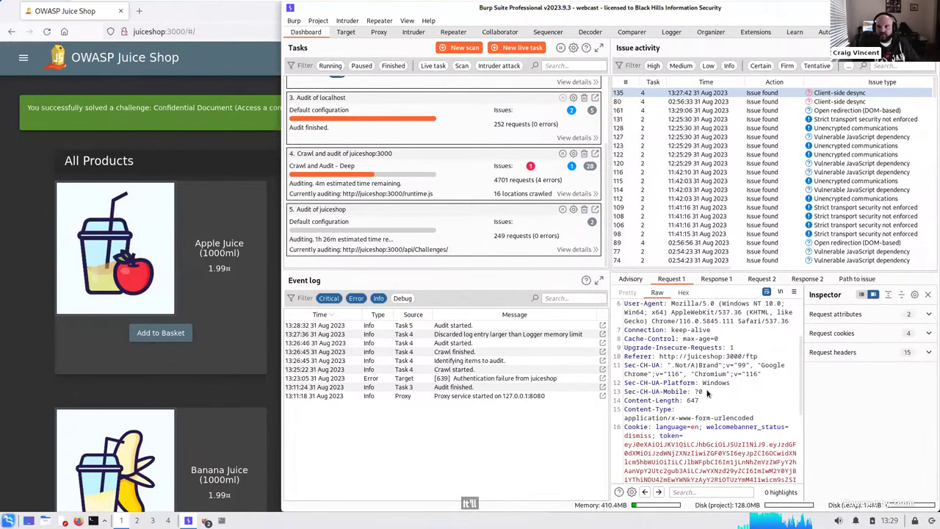
scroll(709, 404, down, 2)
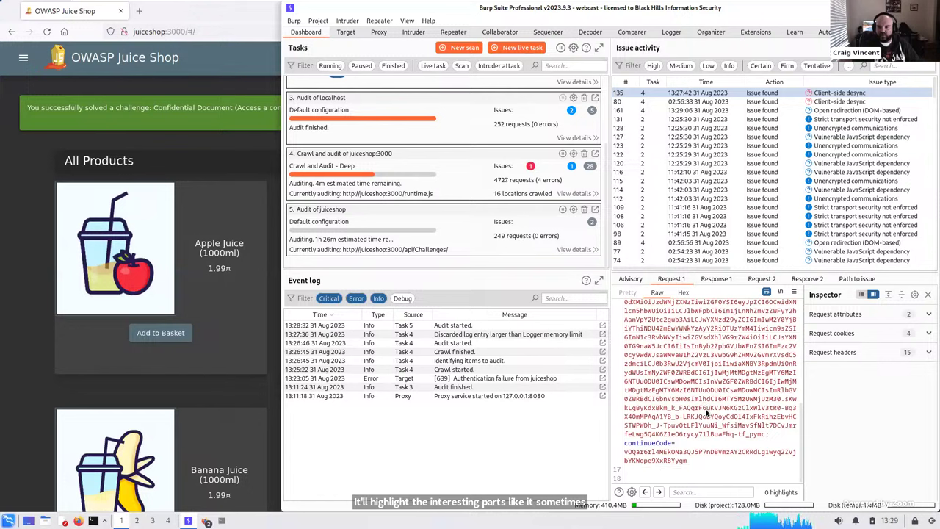
scroll(740, 385, up, 3)
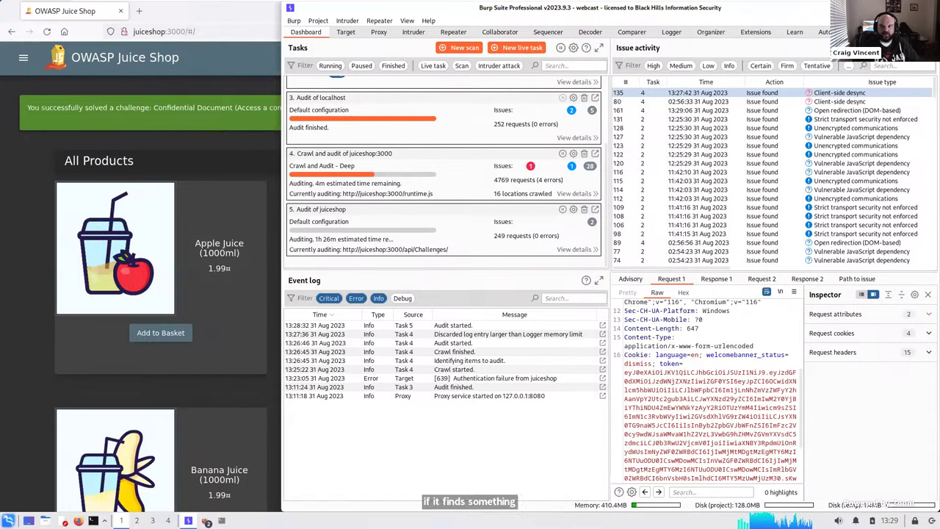
click(927, 294)
scroll(734, 381, up, 4)
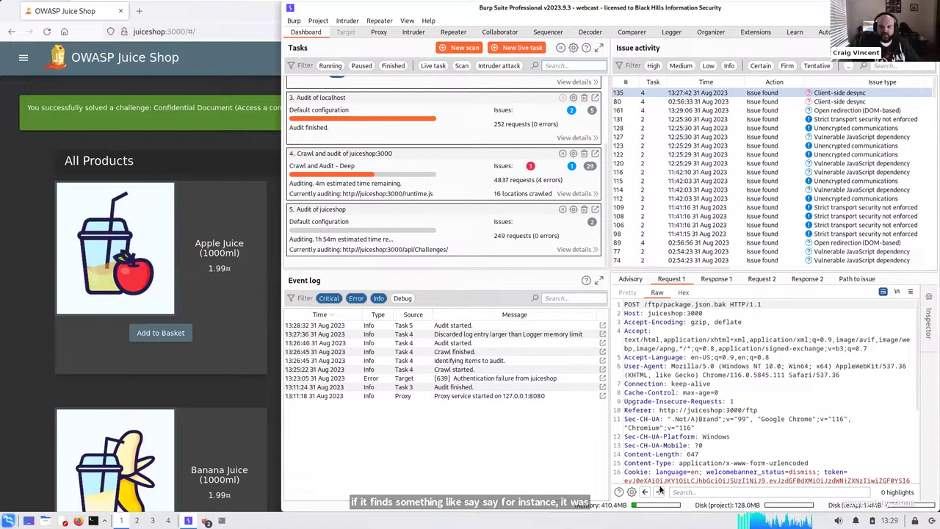
scroll(698, 396, down, 3)
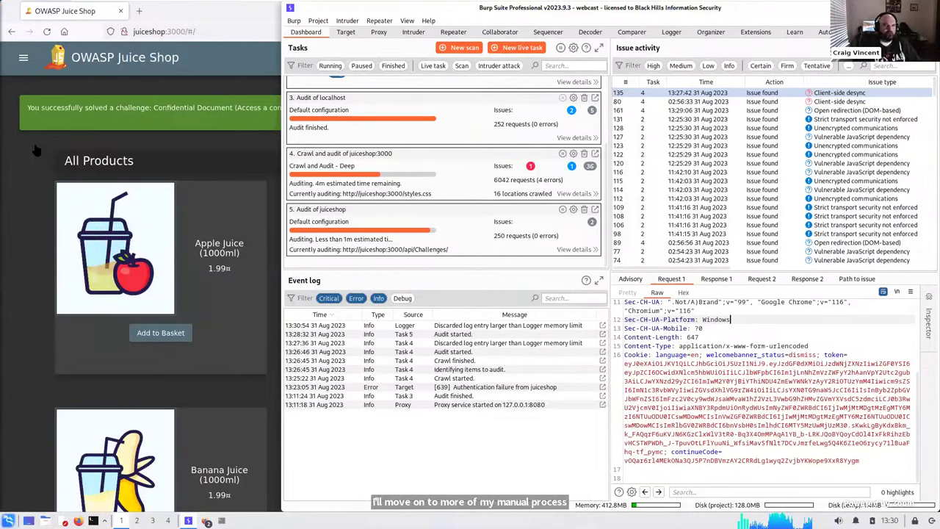
- Switch to the browser, dismiss the Confidential Document challenge notification in Juice Shop, and log out of the account
key(alt+Tab)
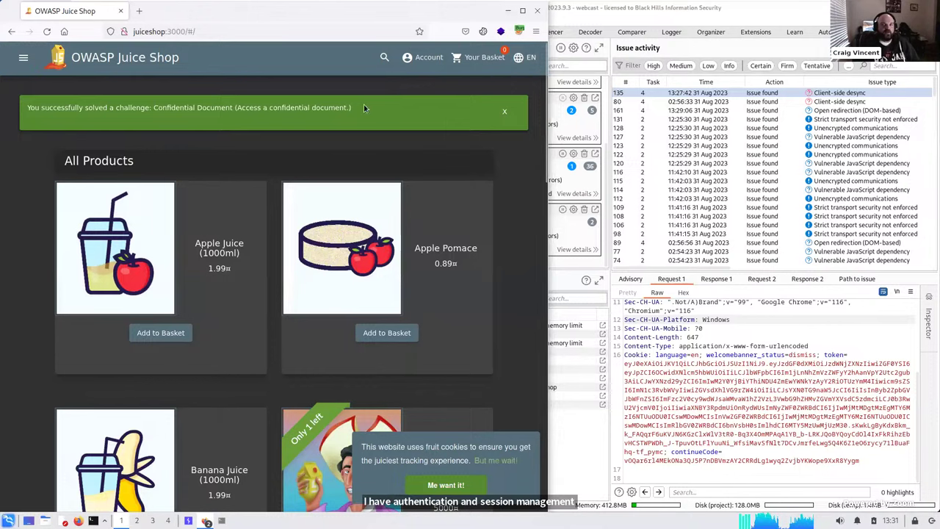
click(503, 114)
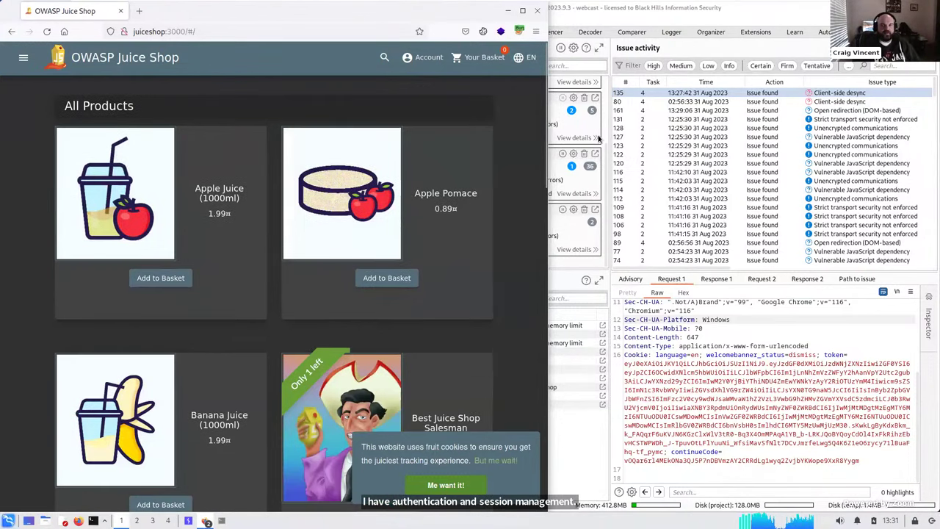
key(alt+Tab)
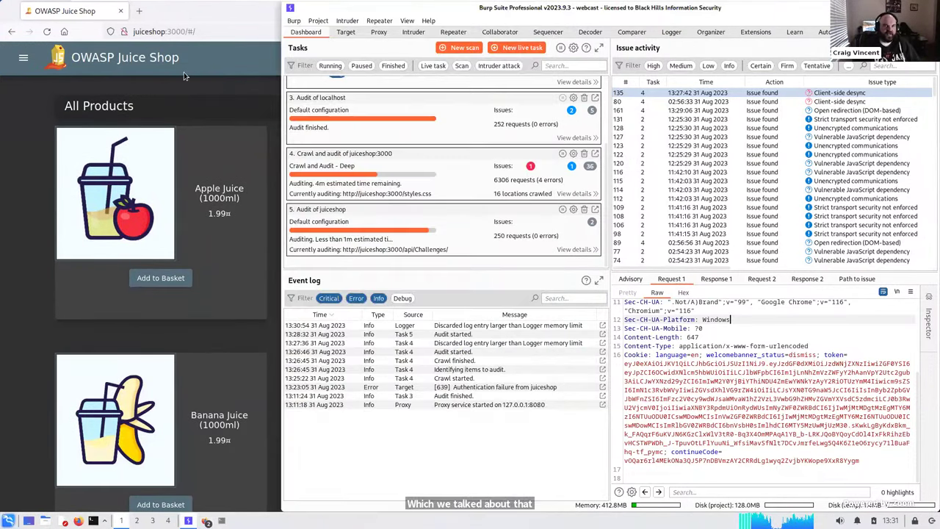
click(242, 96)
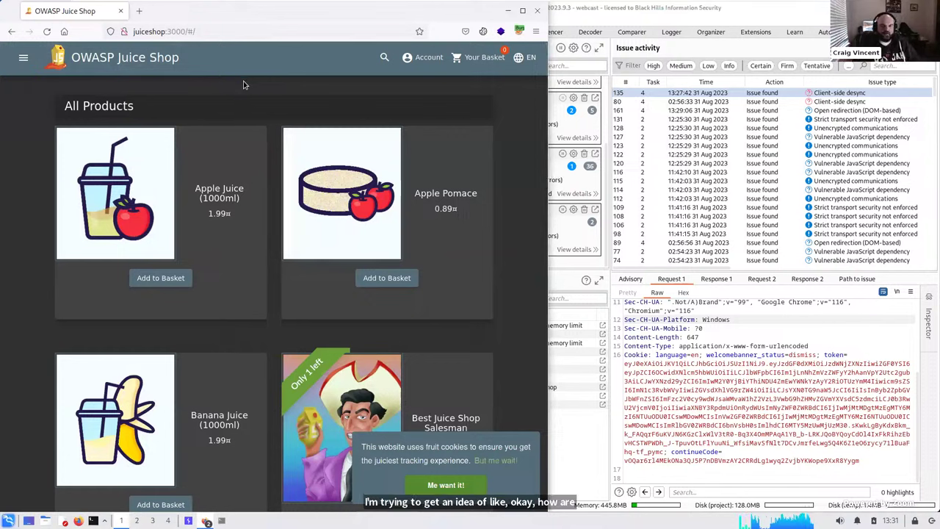
click(421, 59)
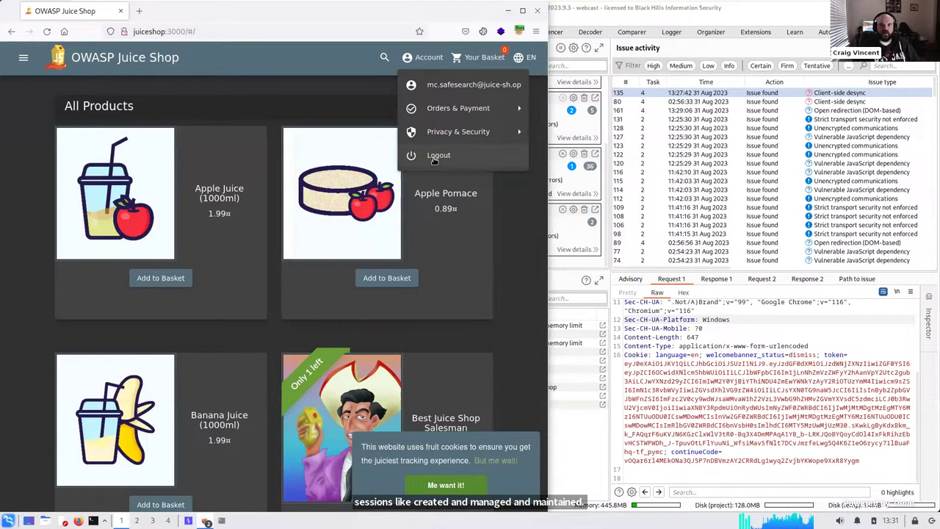
click(437, 156)
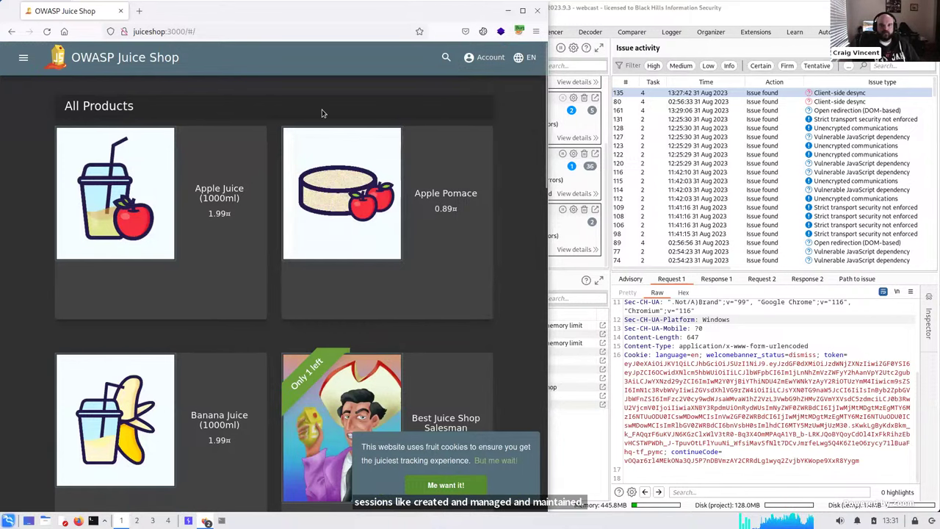
- Switch to Burp Suite and view the /rest/saveLoginIp request and response in the proxy's HTTP history
click(734, 345)
key(ctrl+shift+p)
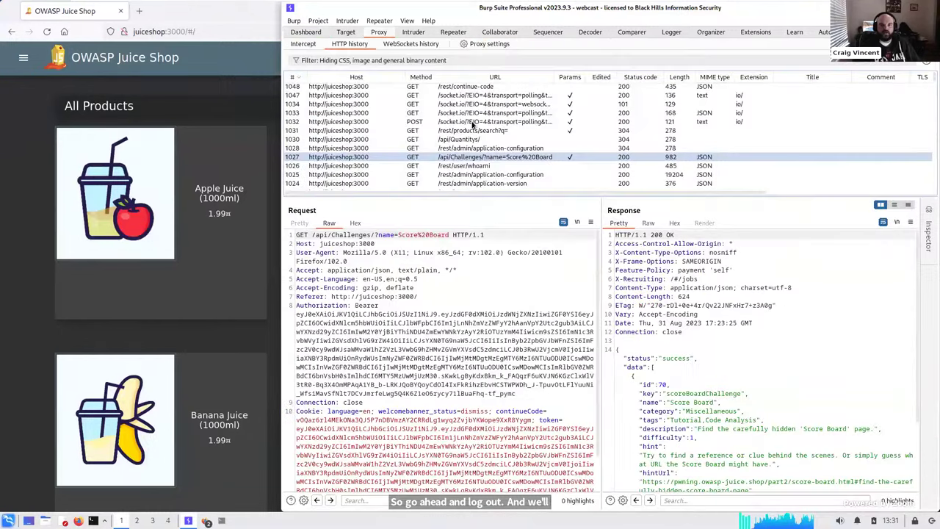
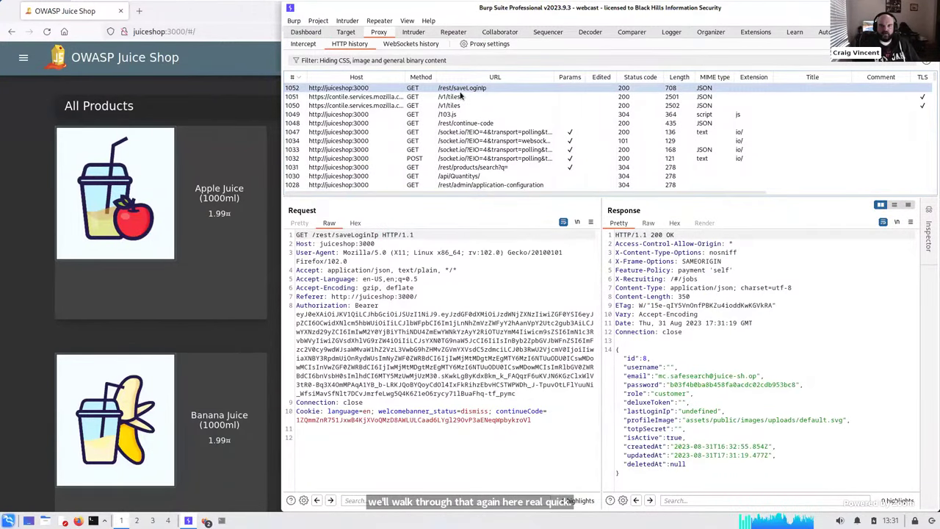
click(461, 96)
click(463, 89)
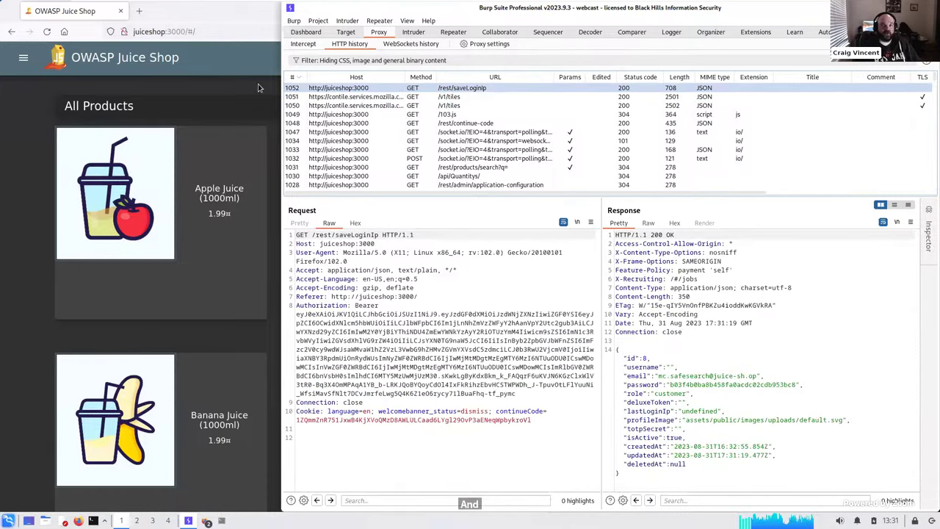
- Switch to the browser and try to log in to Juice Shop with the account's email and an intentionally wrong password
key(alt+Tab)
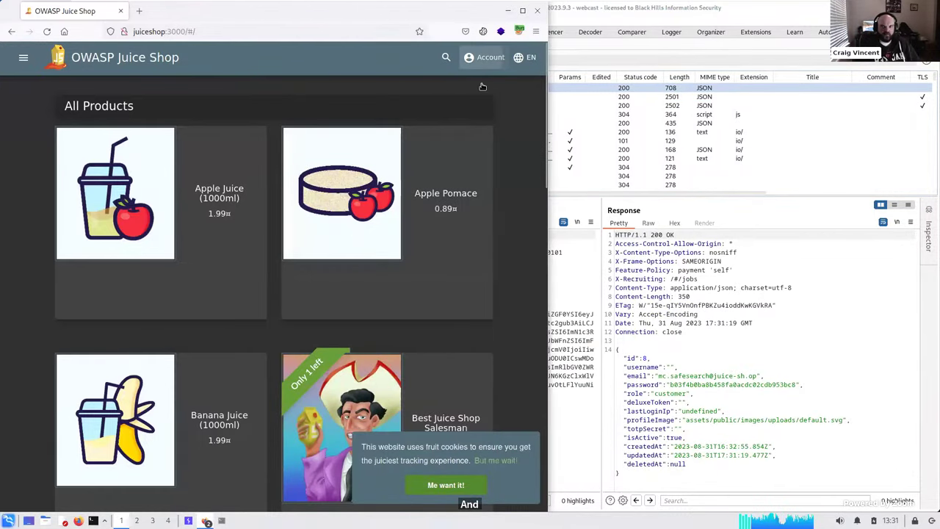
click(486, 57)
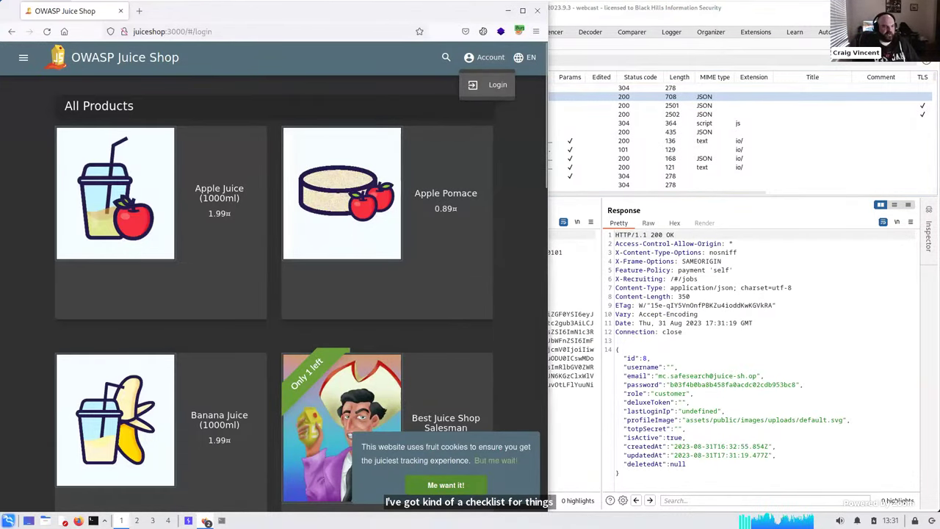
click(491, 85)
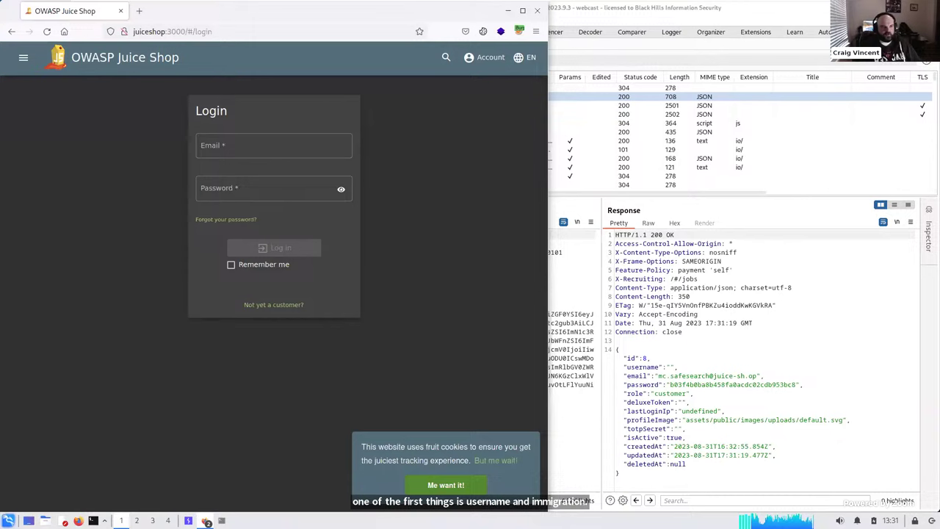
click(260, 139)
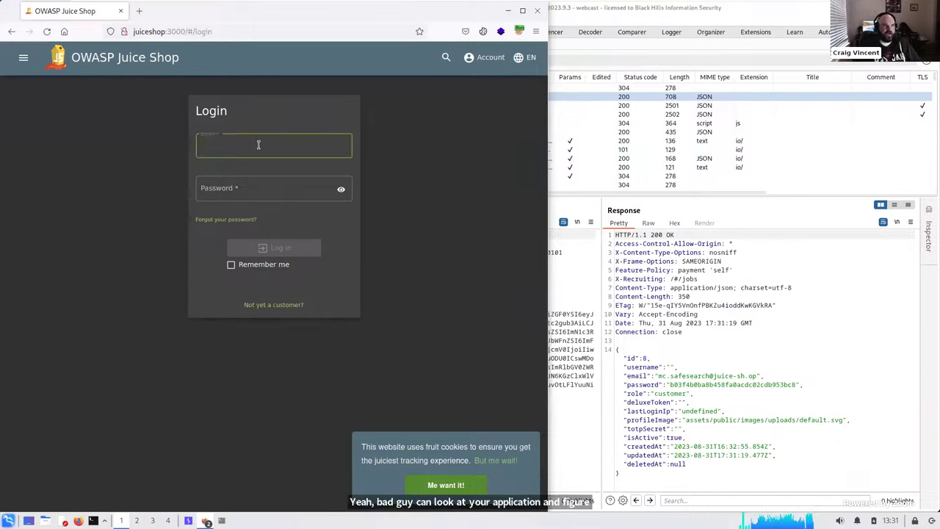
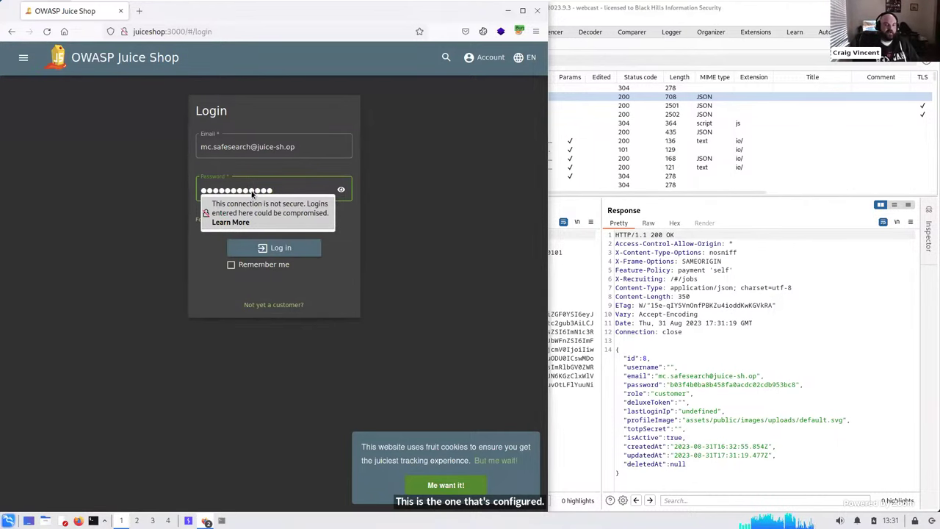
click(288, 168)
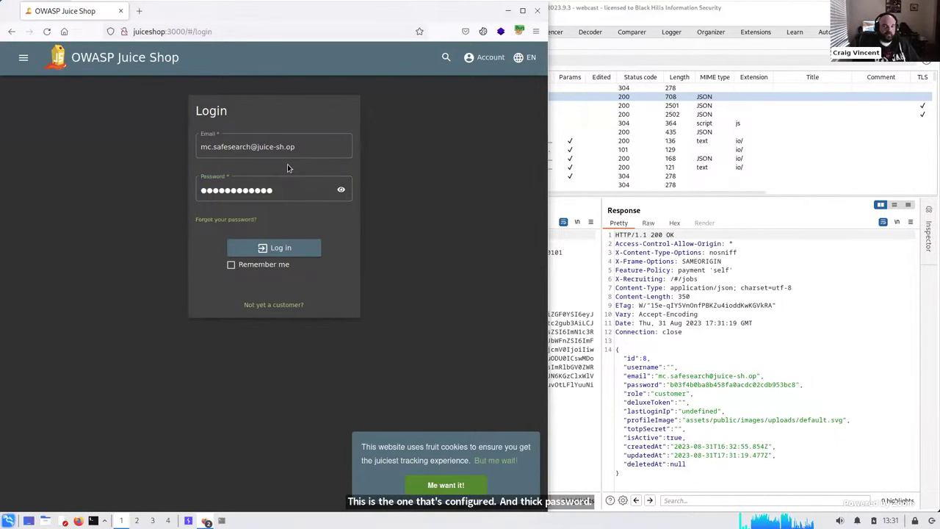
click(285, 190)
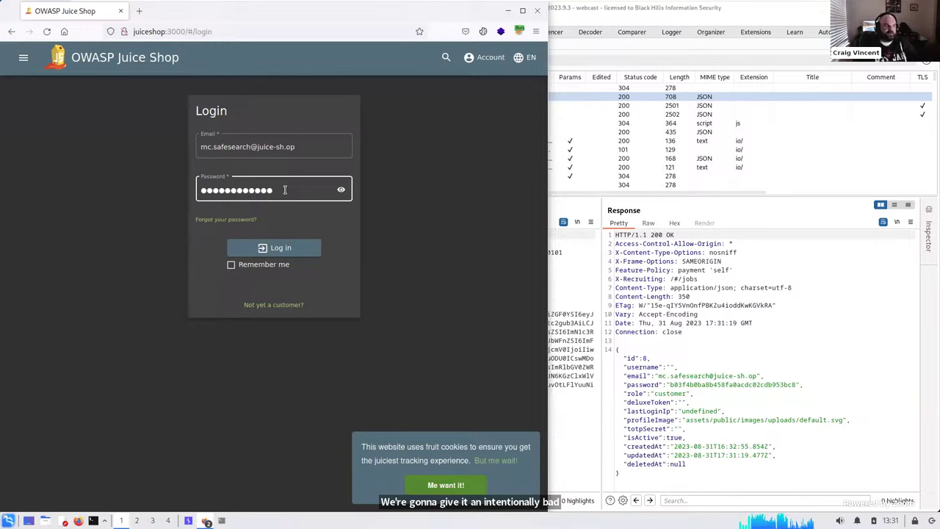
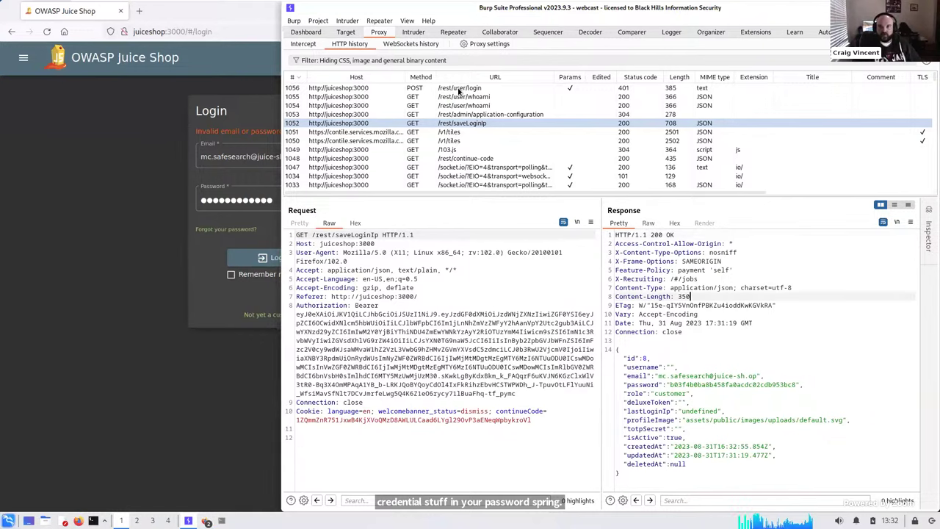
- Review the failed POST /rest/user/login request for the existing account in the proxy history and send its response to Comparer
click(451, 90)
click(232, 120)
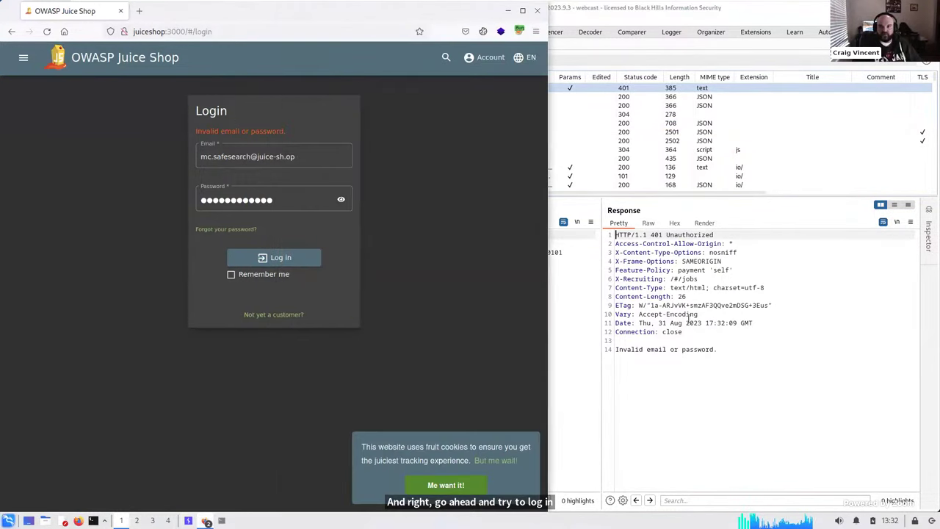
click(707, 330)
click(442, 97)
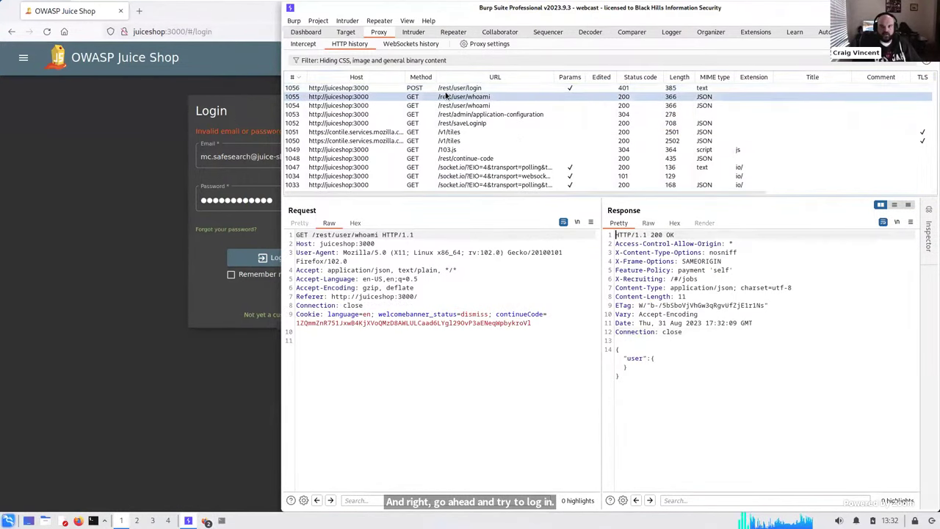
click(445, 89)
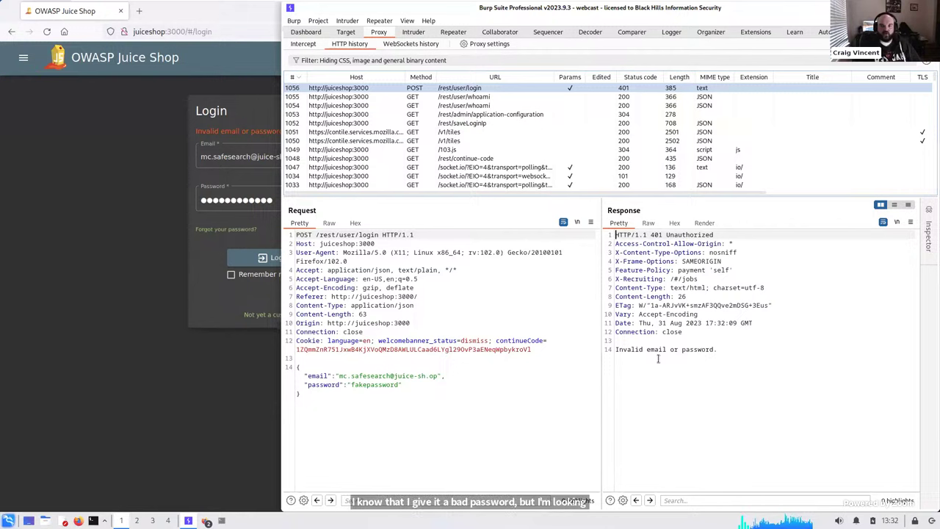
click(720, 349)
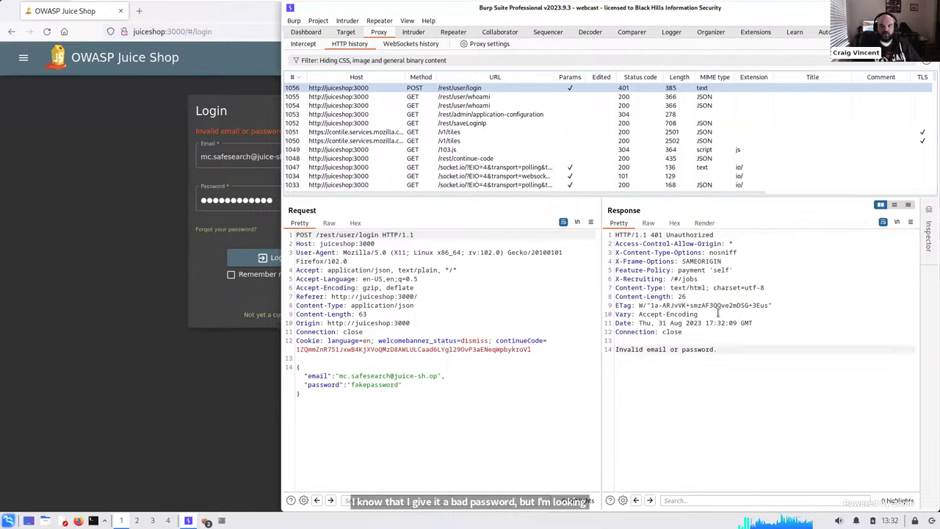
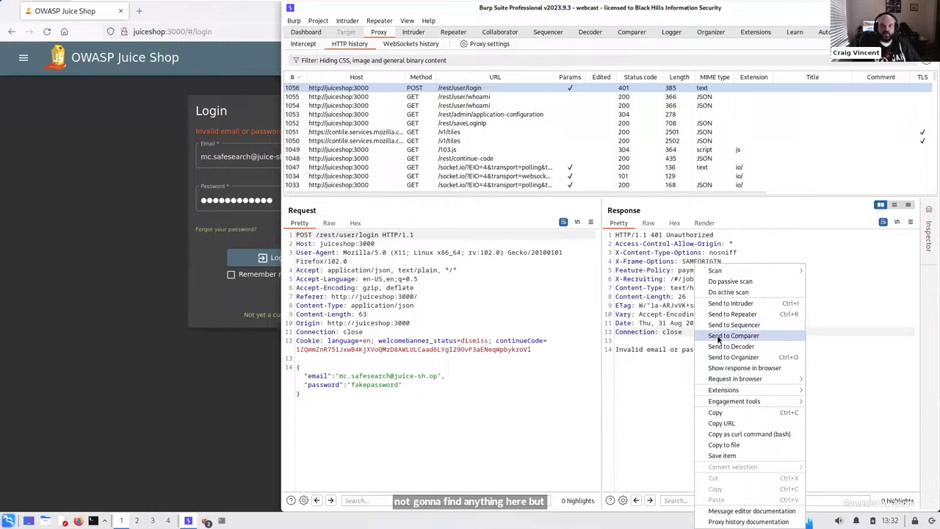
click(719, 338)
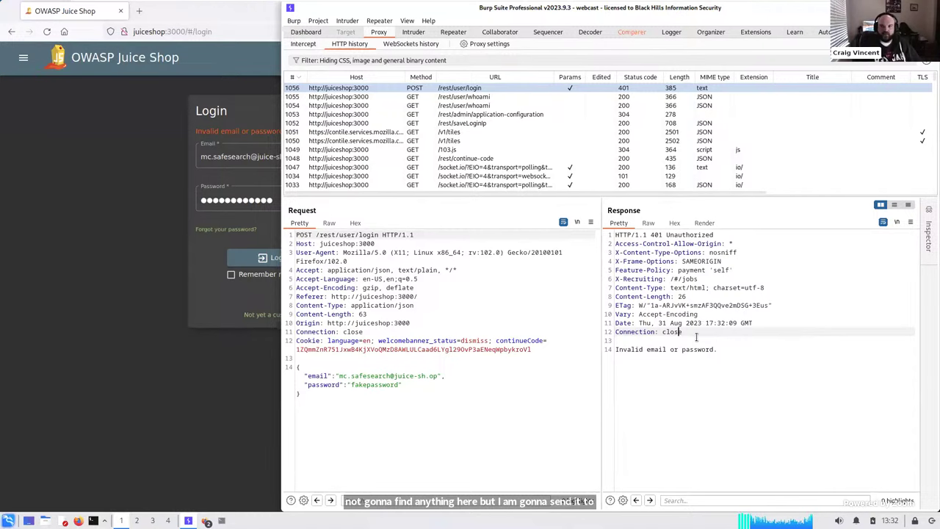
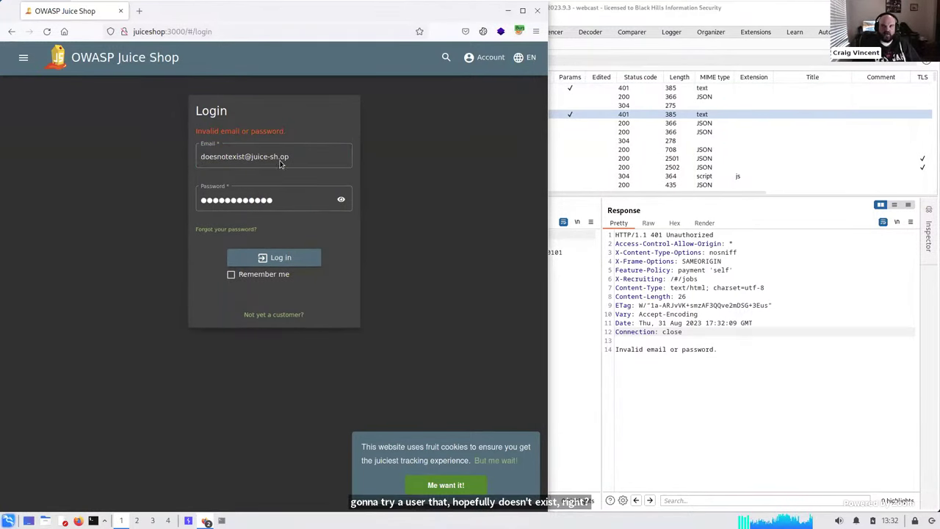
- Send the response of the POST /rest/user/login request made with the nonexistent account to Comparer
click(780, 373)
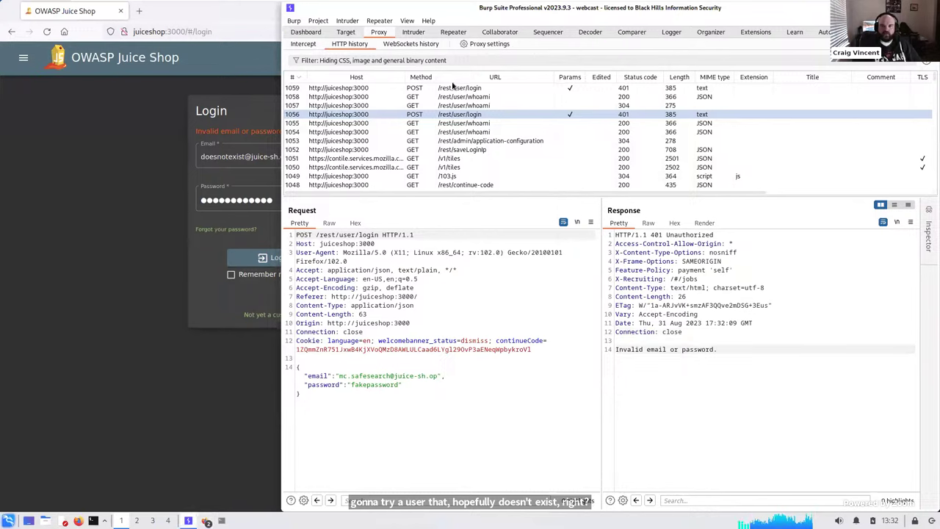
click(453, 87)
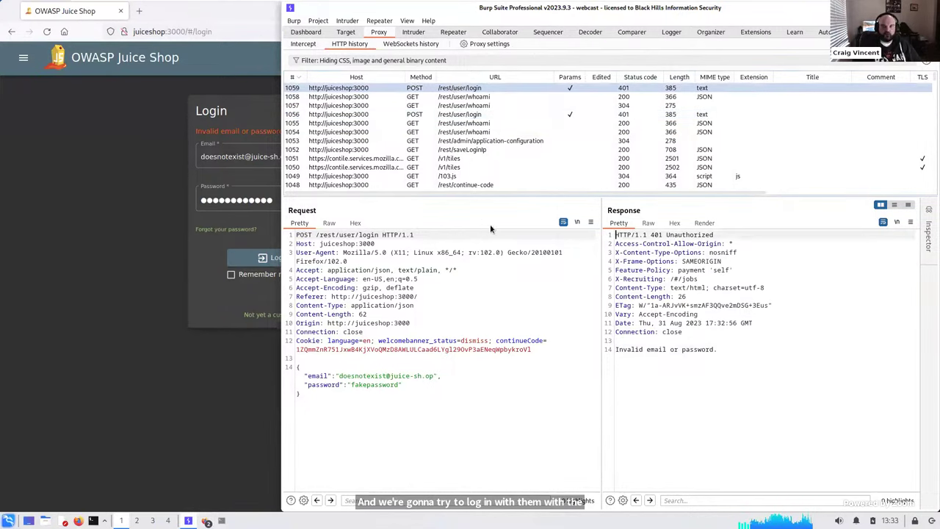
right_click(722, 276)
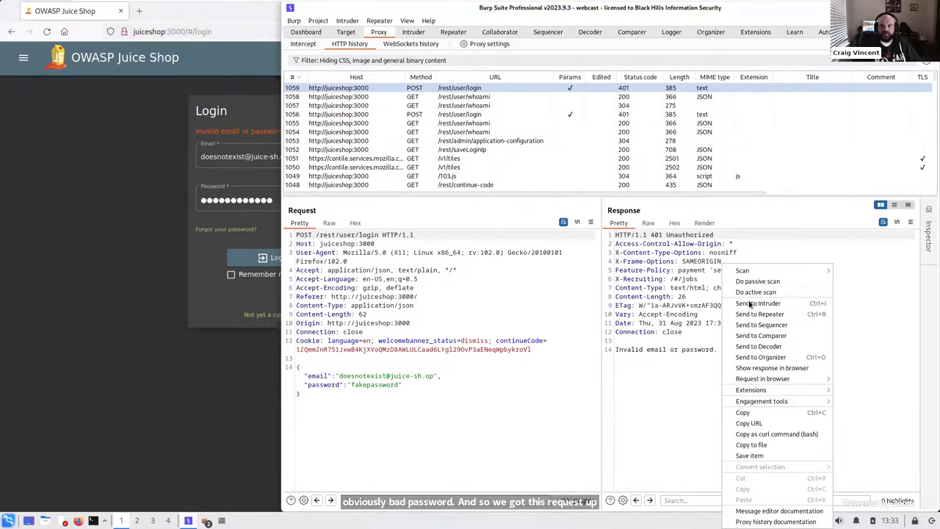
click(750, 335)
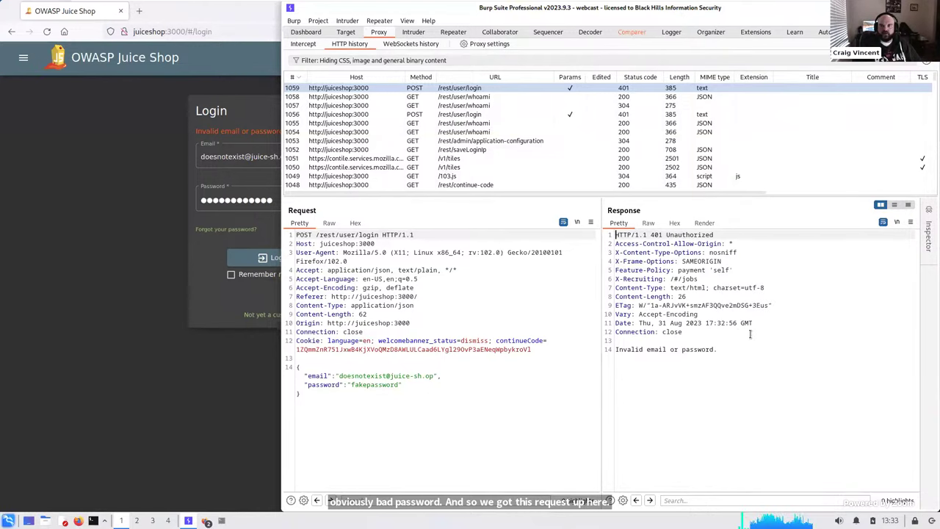
- Compare the two failed login responses word by word in Comparer, review the highlighted differences and close the comparison
click(624, 33)
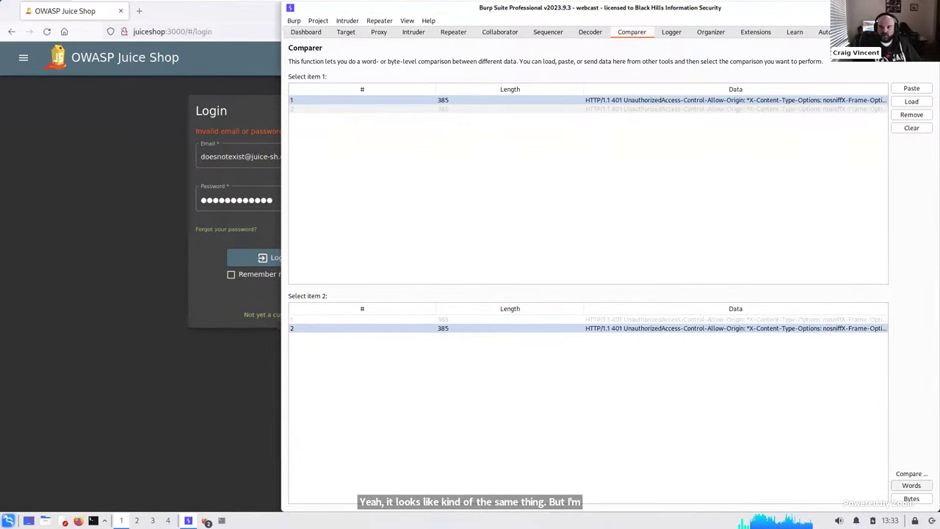
click(379, 32)
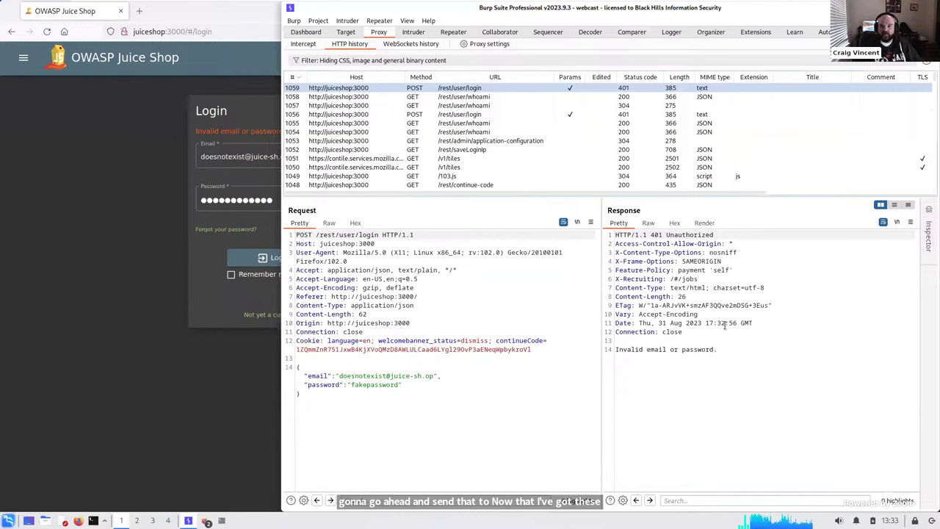
click(725, 325)
click(722, 263)
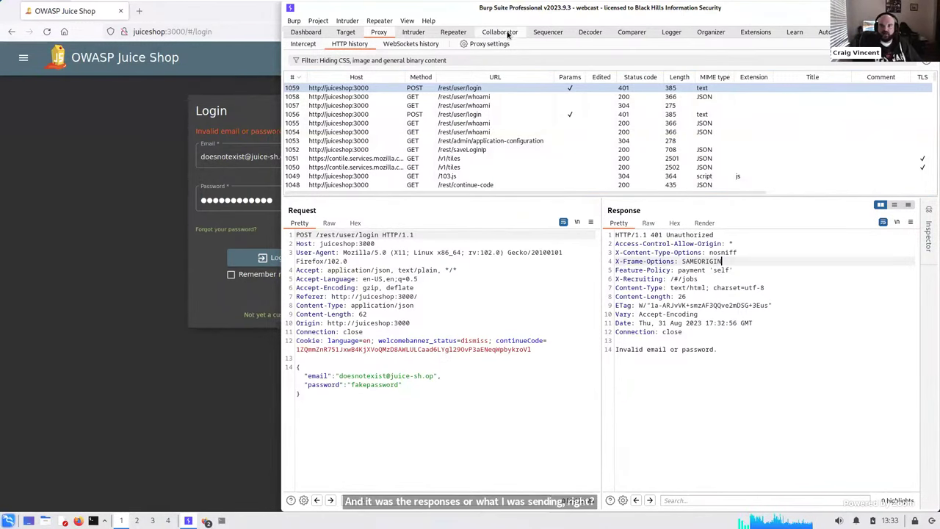
click(631, 31)
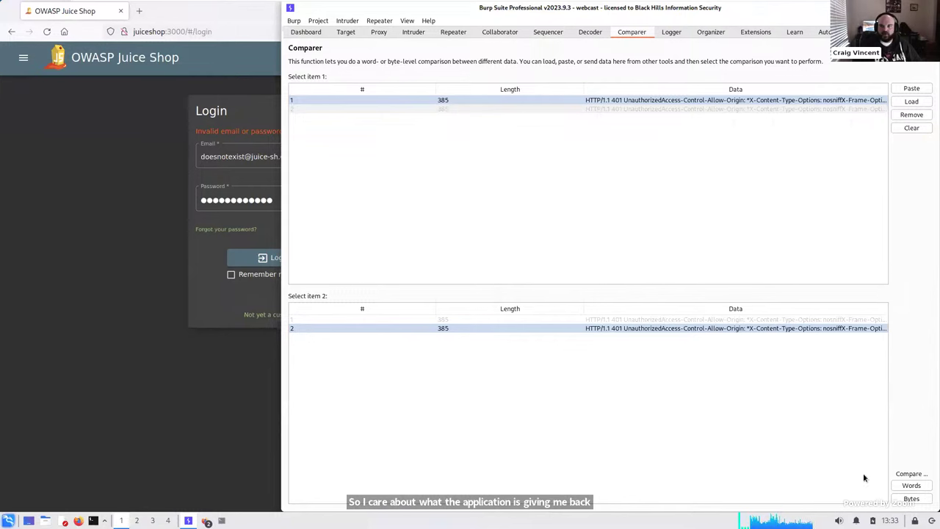
click(910, 486)
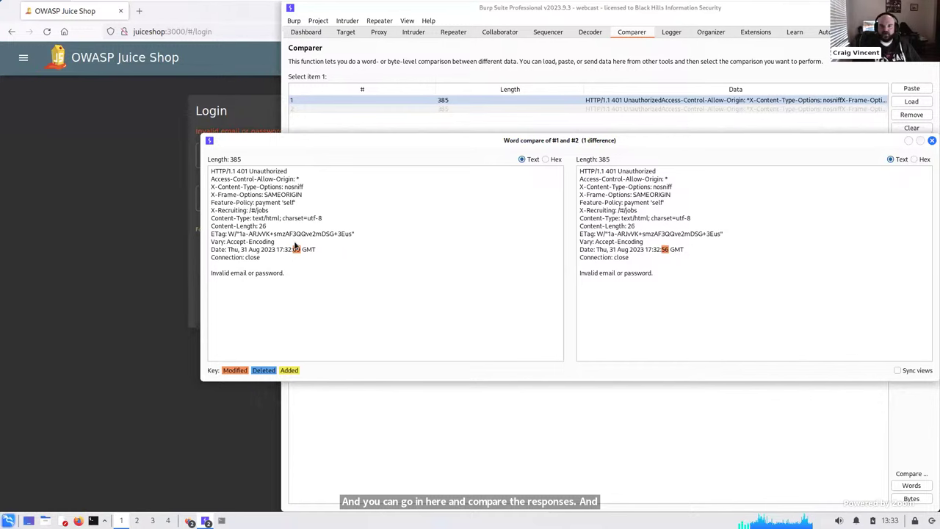
drag(216, 142, 274, 102)
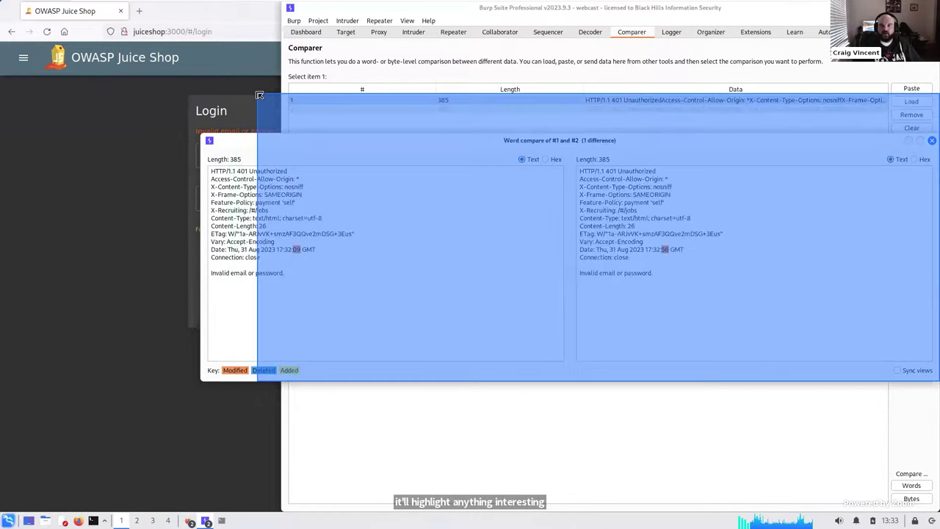
drag(625, 103, 511, 106)
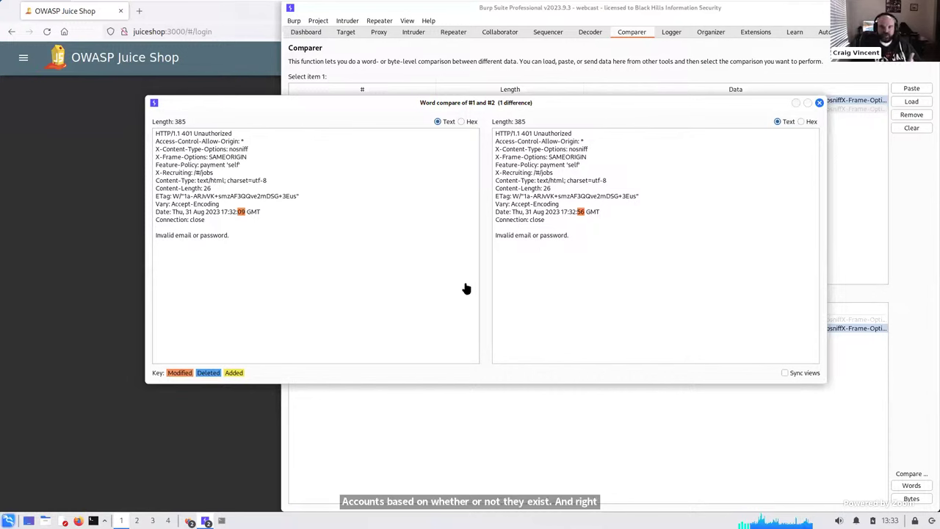
click(819, 104)
- Switch to the browser and view the shop's Forgot Password page
click(66, 165)
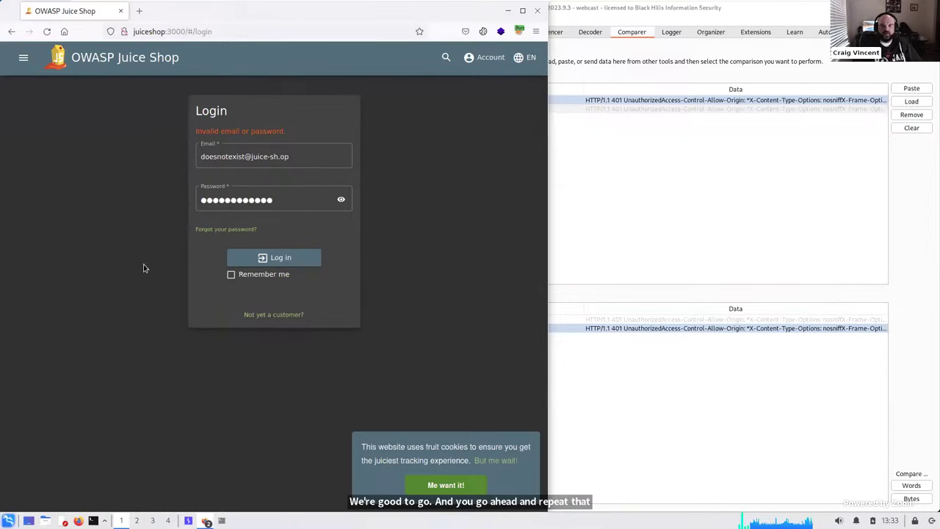
click(279, 150)
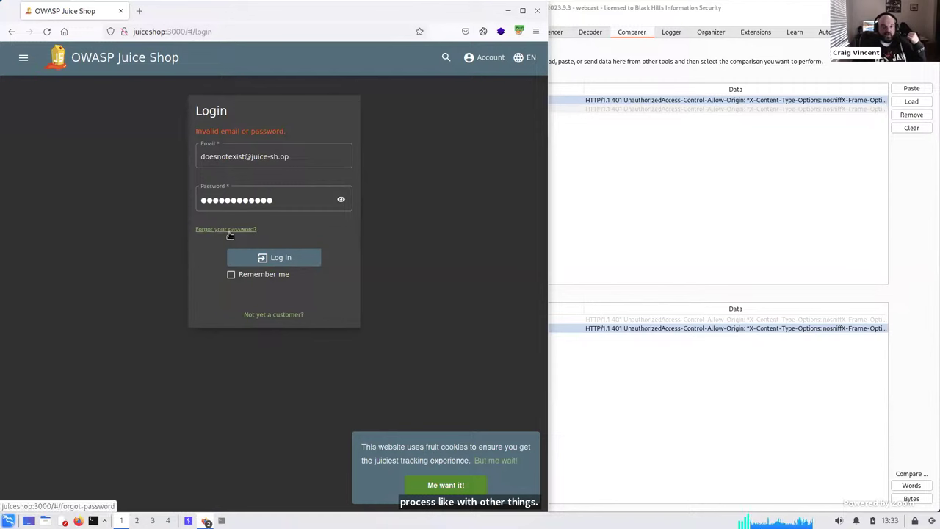
click(230, 232)
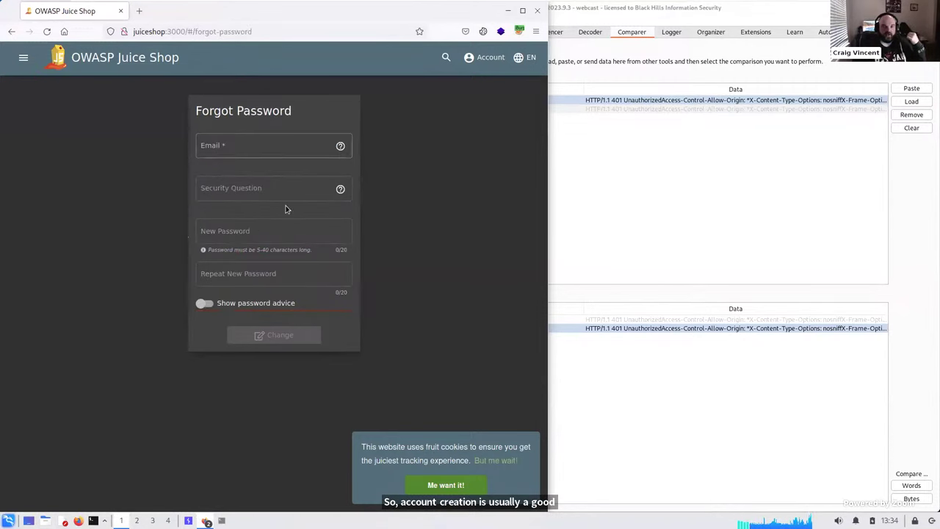
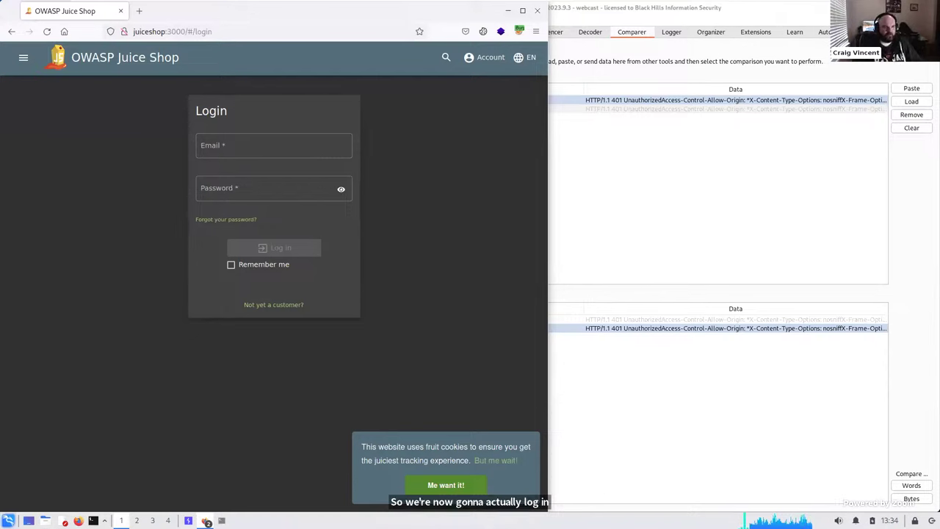
- Log in to the shop with the existing account's e-mail and its valid password
click(290, 147)
key(ctrl+v)
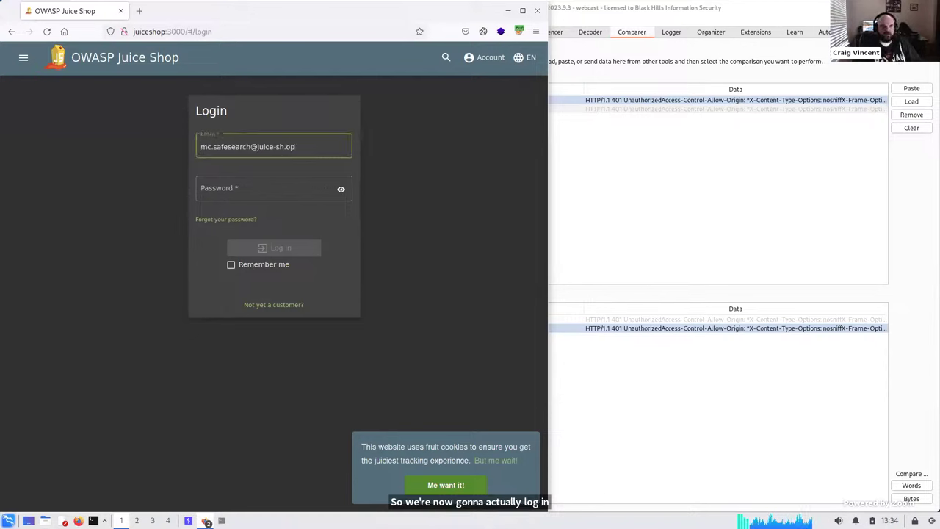
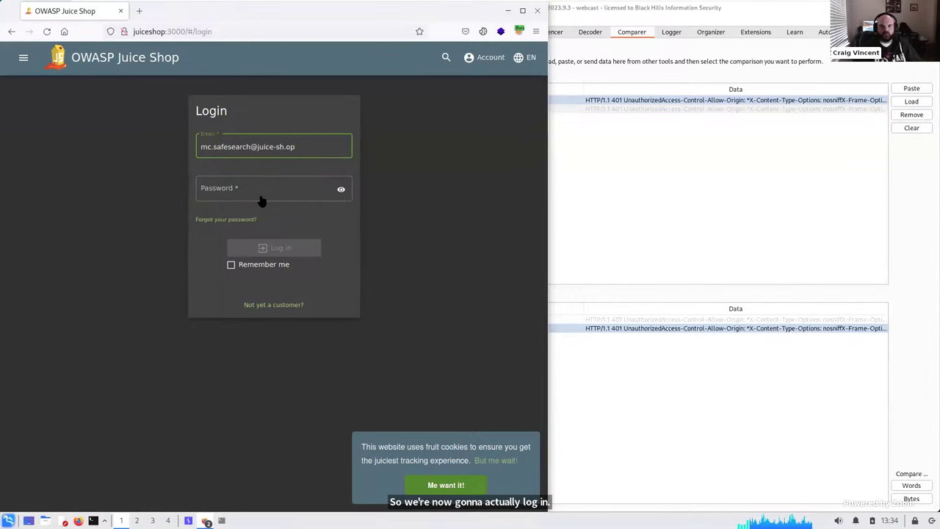
click(266, 188)
key(ctrl+v)
click(688, 224)
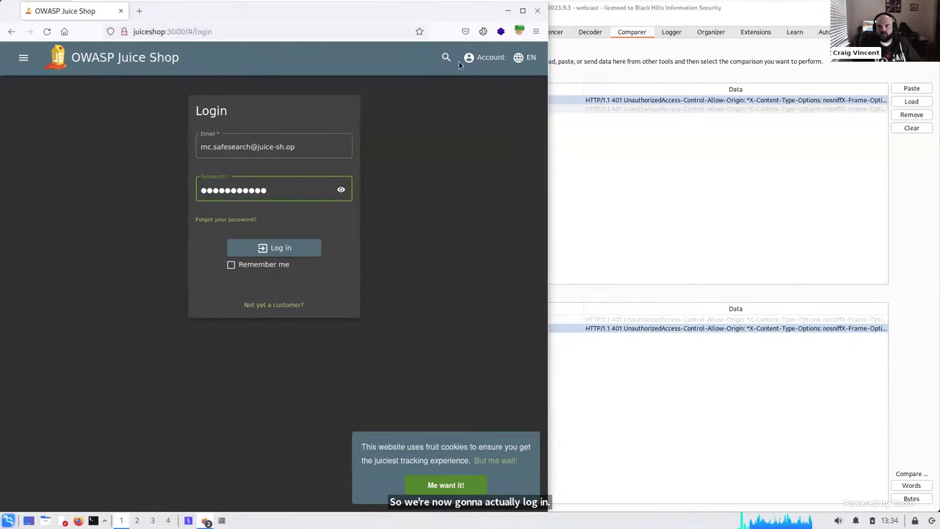
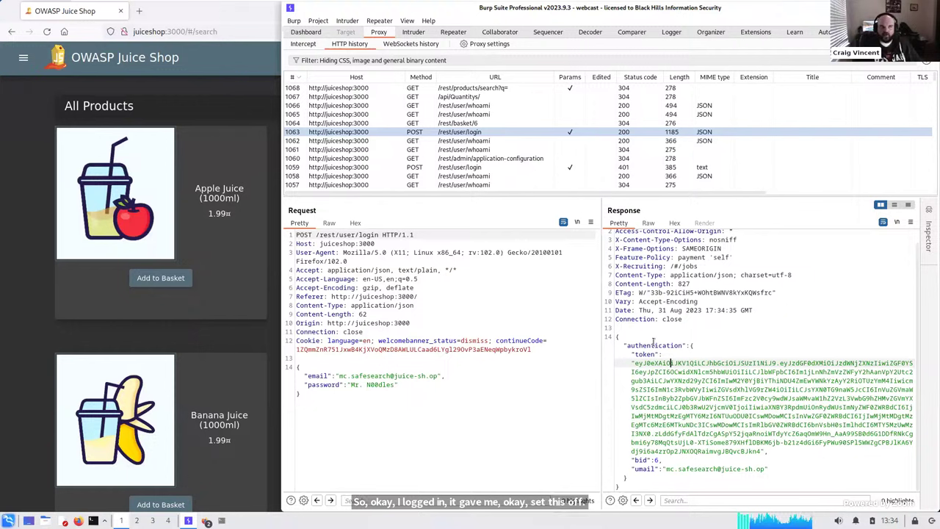
- Examine the authentication token in the successful login response in Burp Suite and return to the browser
click(671, 363)
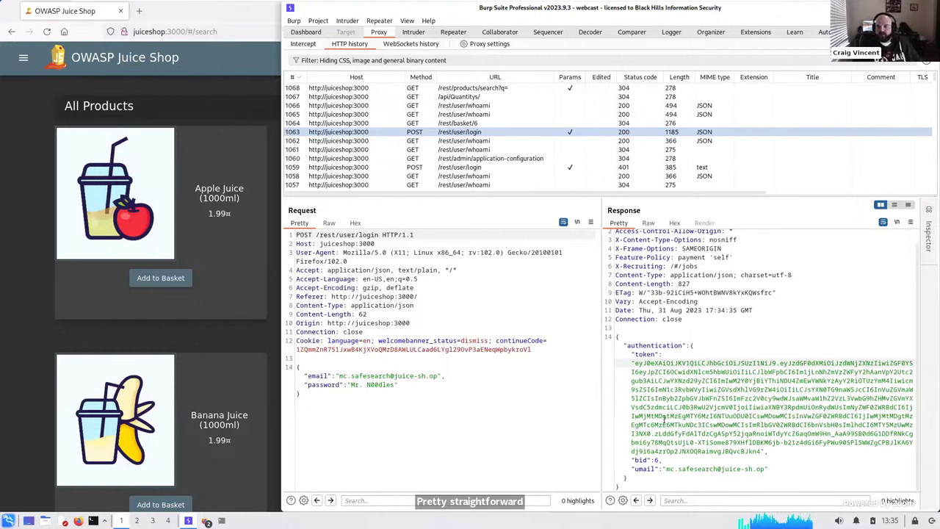
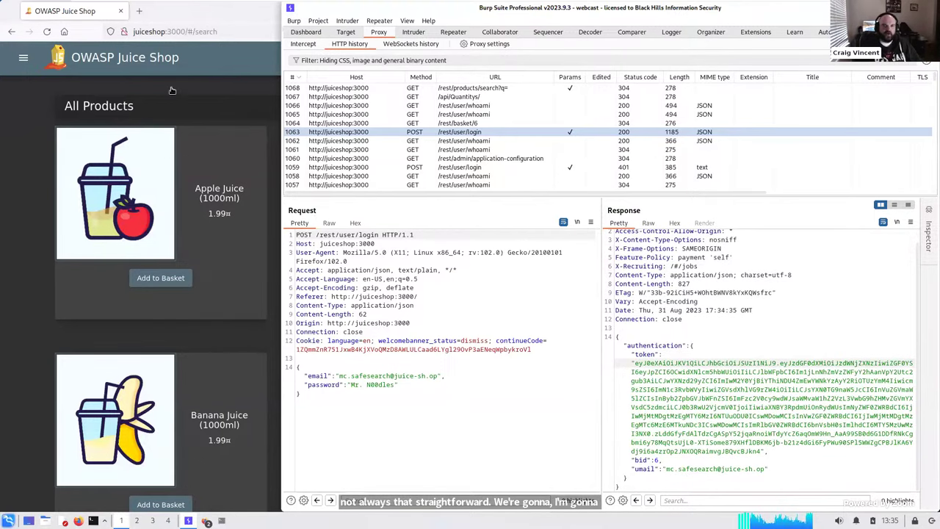
click(158, 81)
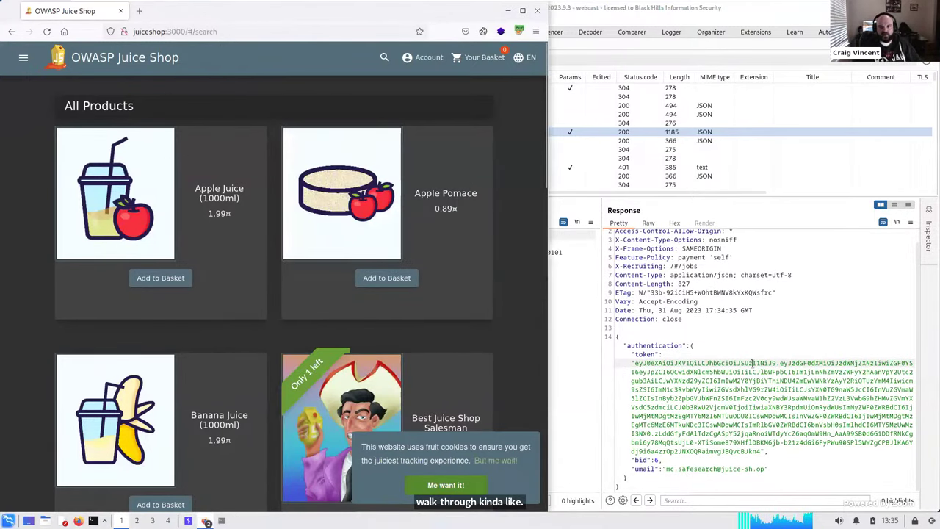
click(630, 371)
click(190, 81)
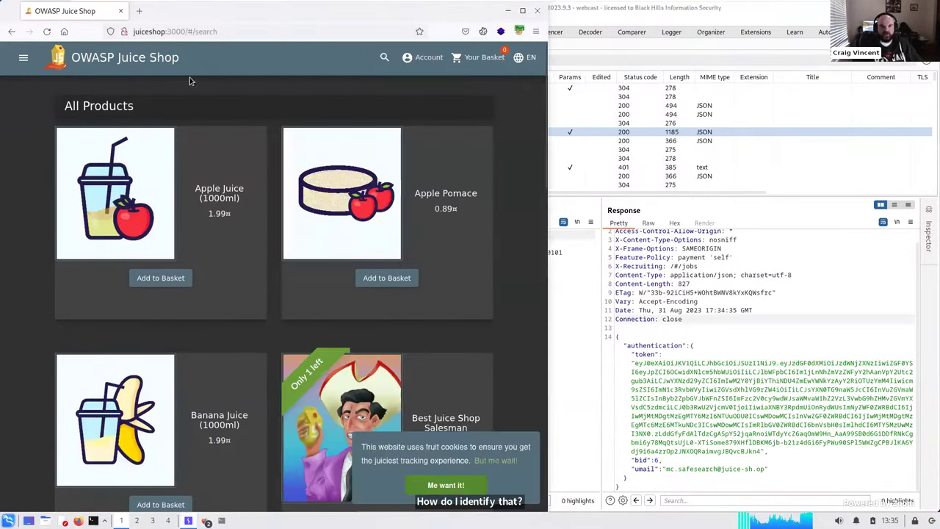
- Open the logged-in account's user profile page in the shop and select its address
click(423, 59)
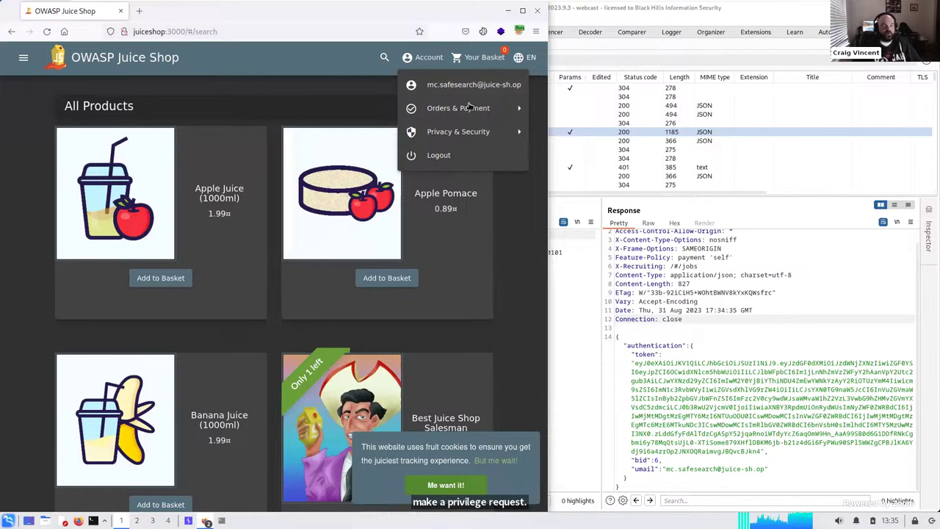
mouse_move(469, 107)
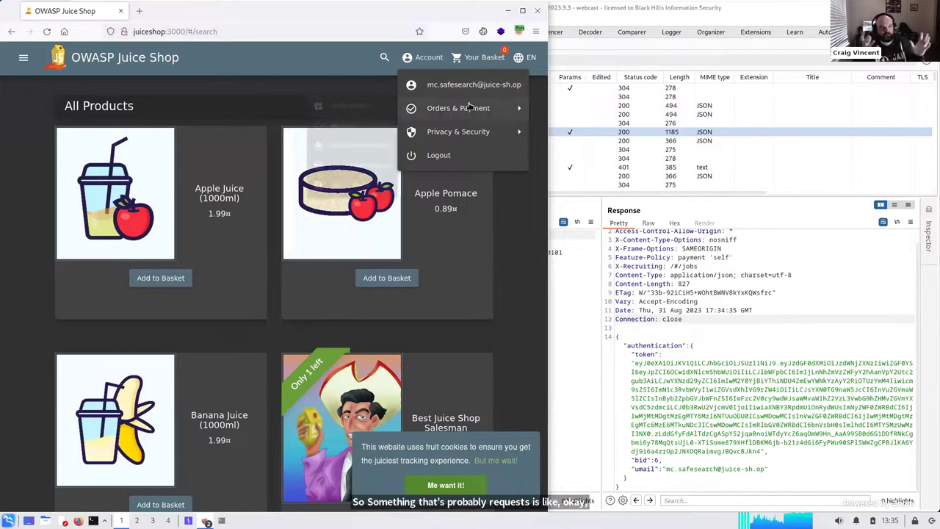
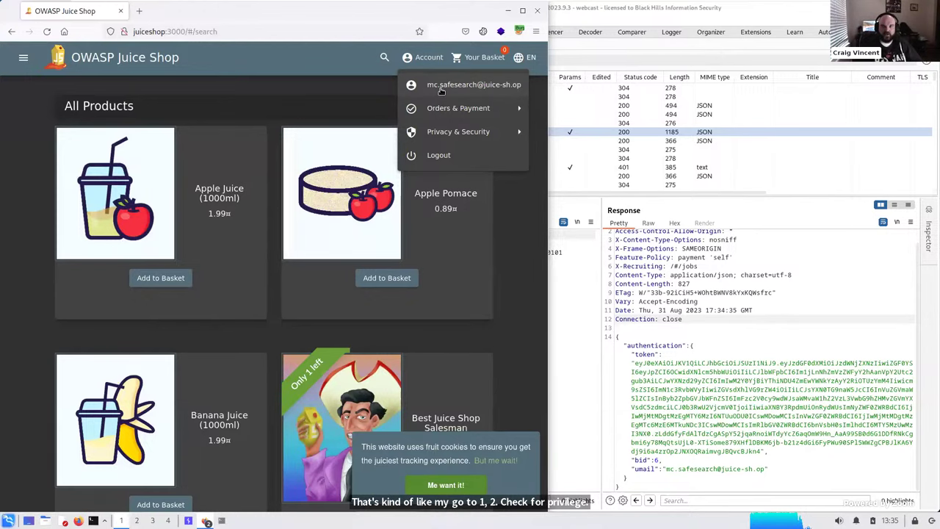
click(436, 87)
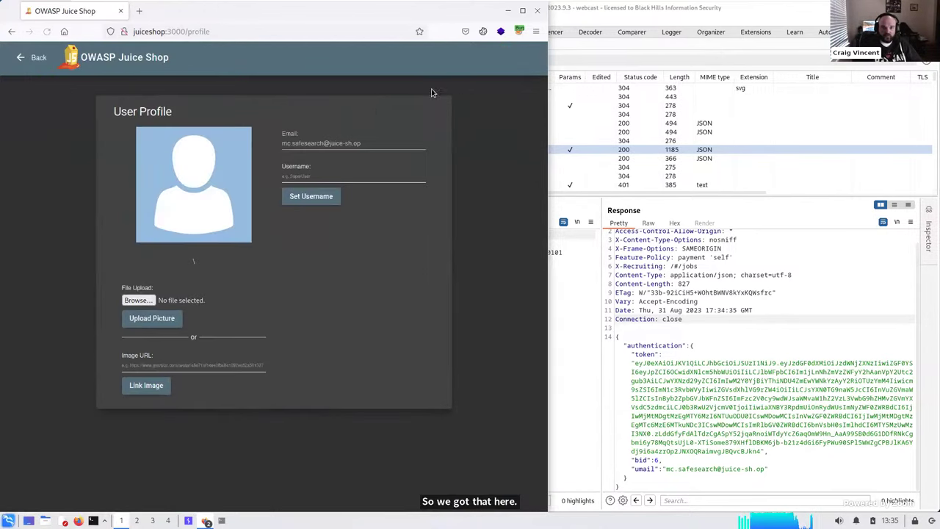
click(205, 33)
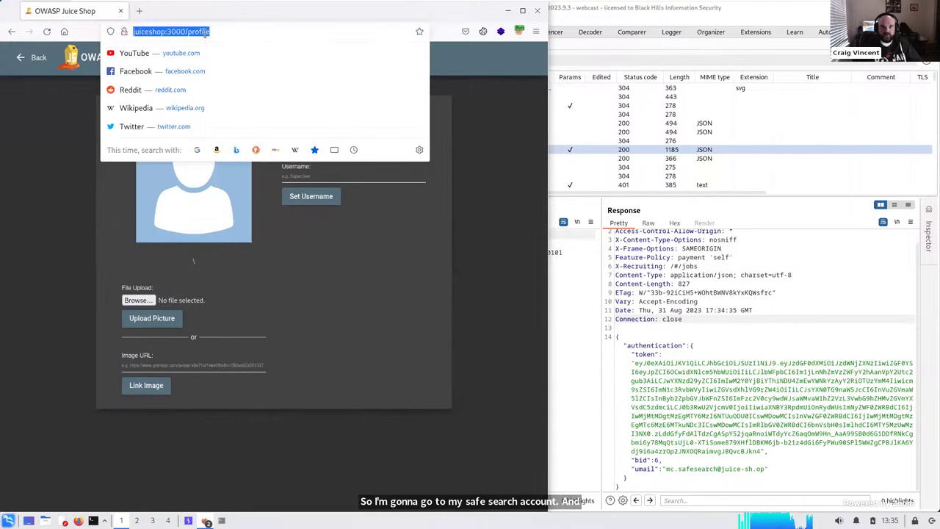
- Switch to Burp Suite and send the GET /profile request from the proxy's HTTP history to Repeater
click(725, 280)
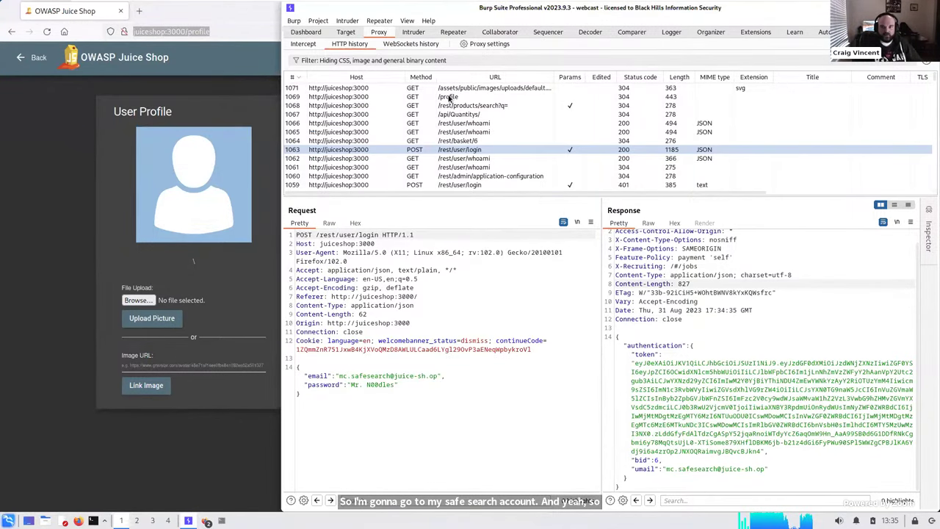
click(450, 98)
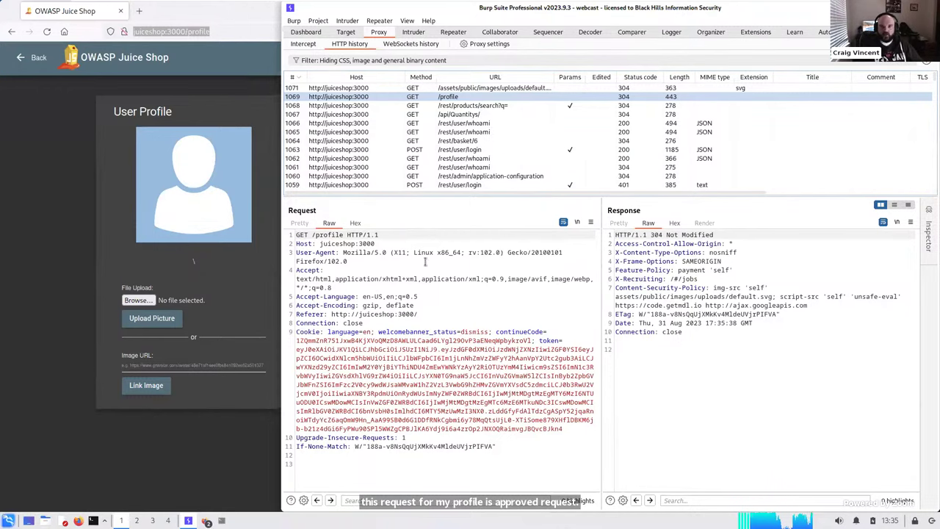
right_click(423, 261)
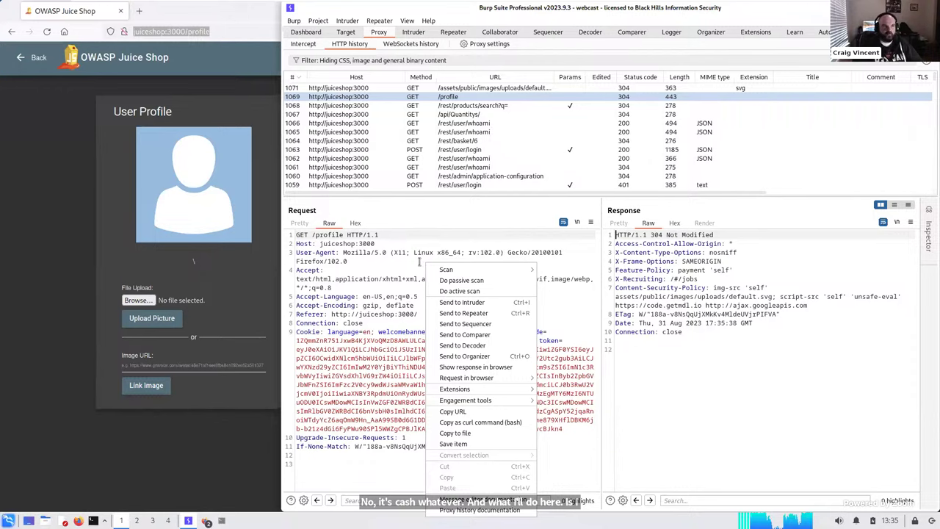
click(383, 349)
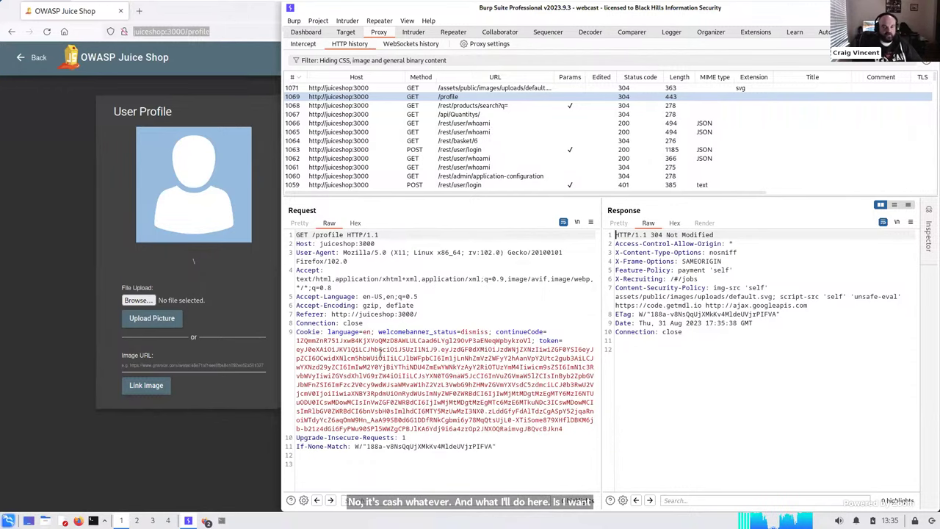
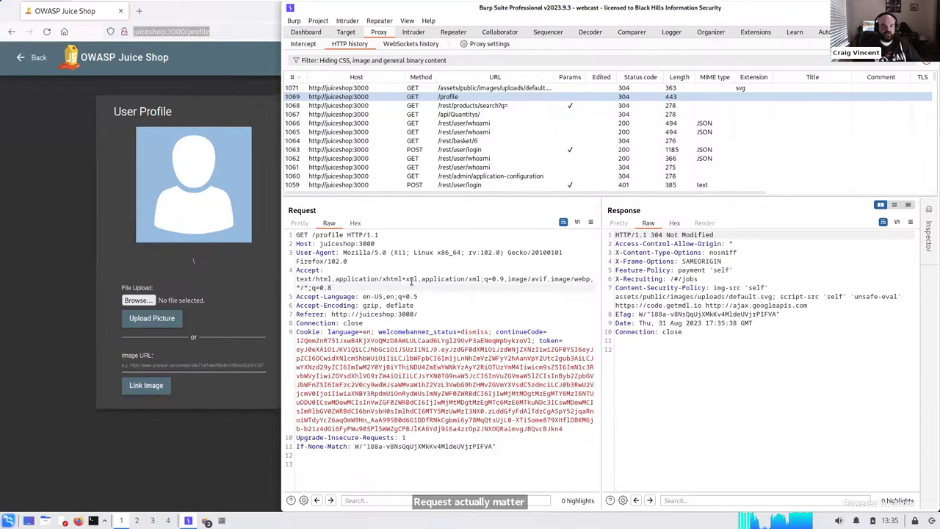
right_click(412, 280)
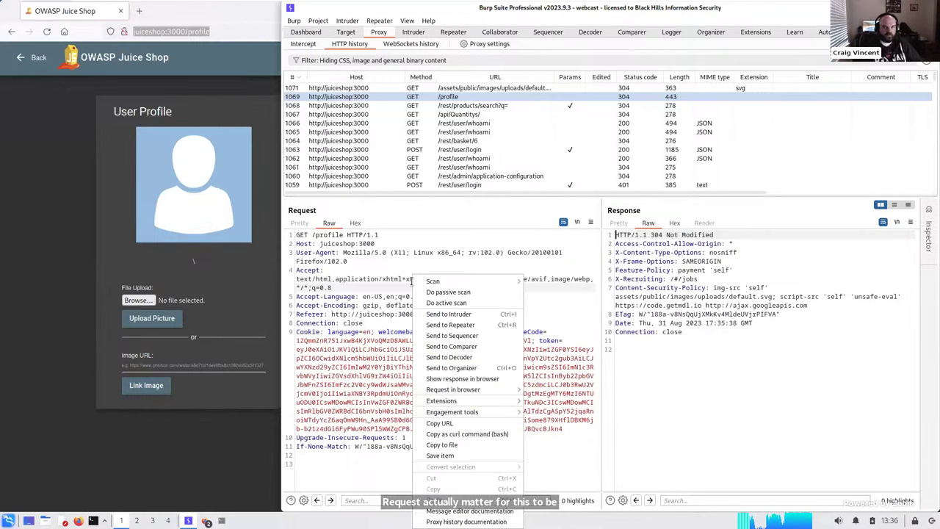
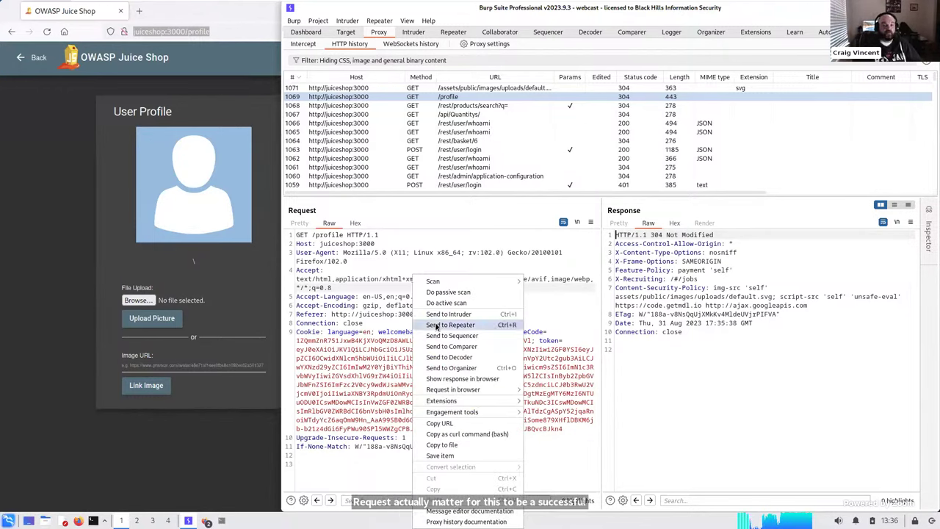
click(449, 324)
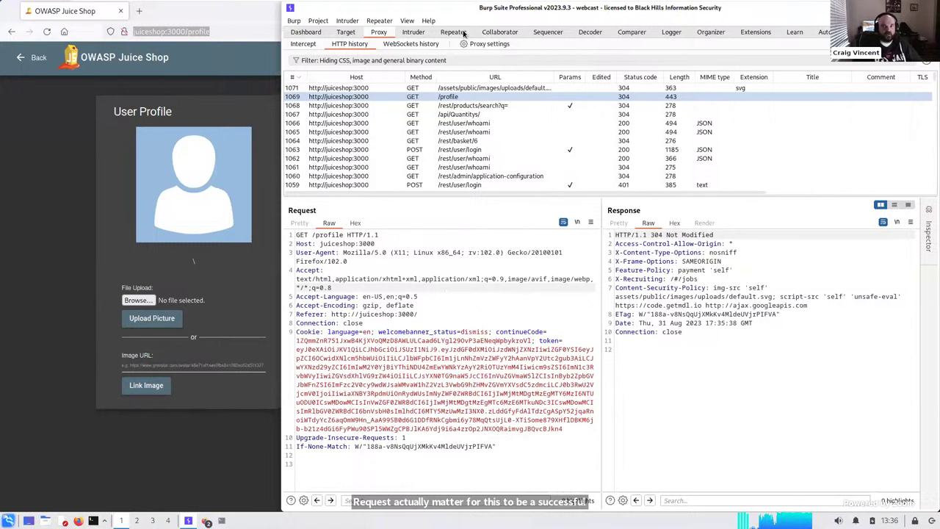
- Replay the GET /profile request twice in Repeater and hide the Inspector
click(463, 33)
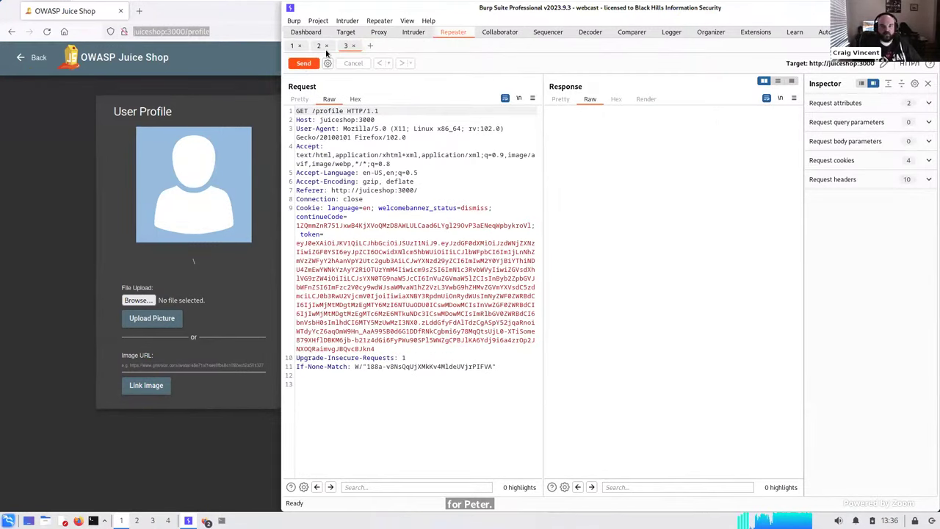
click(303, 63)
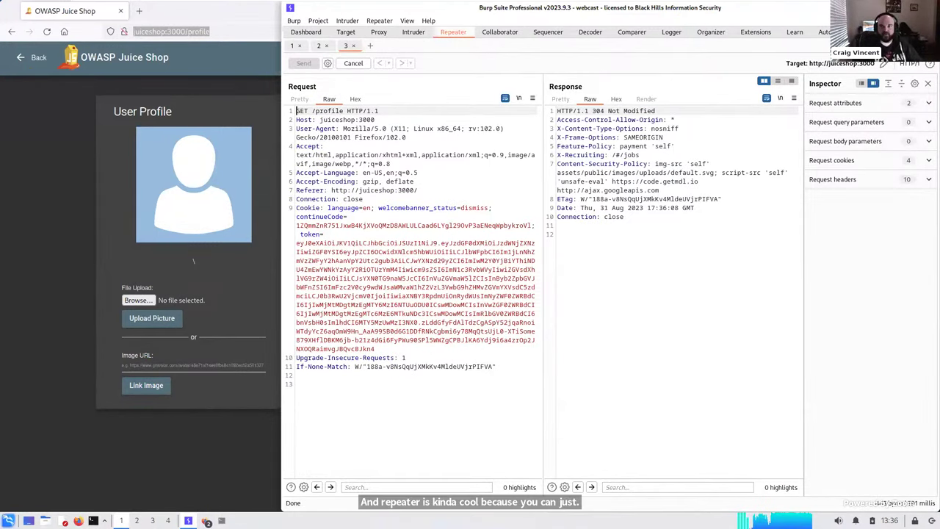
click(927, 83)
click(310, 64)
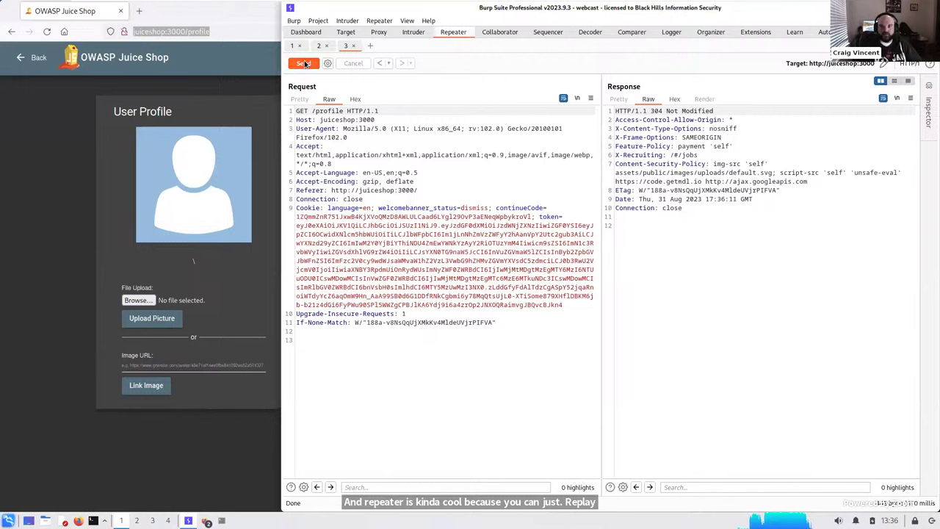
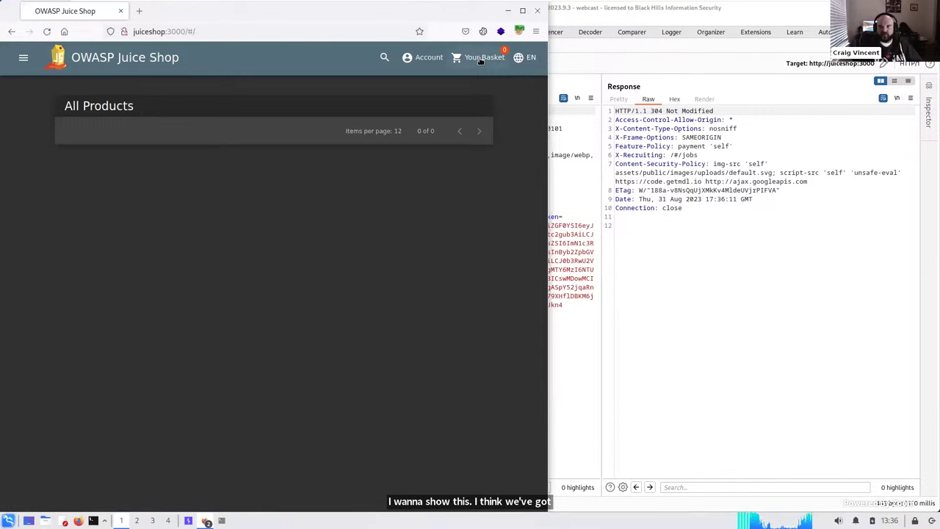
- View the shop's basket in the browser, and resend the GET /profile request in Repeater to examine its token cookie
click(481, 59)
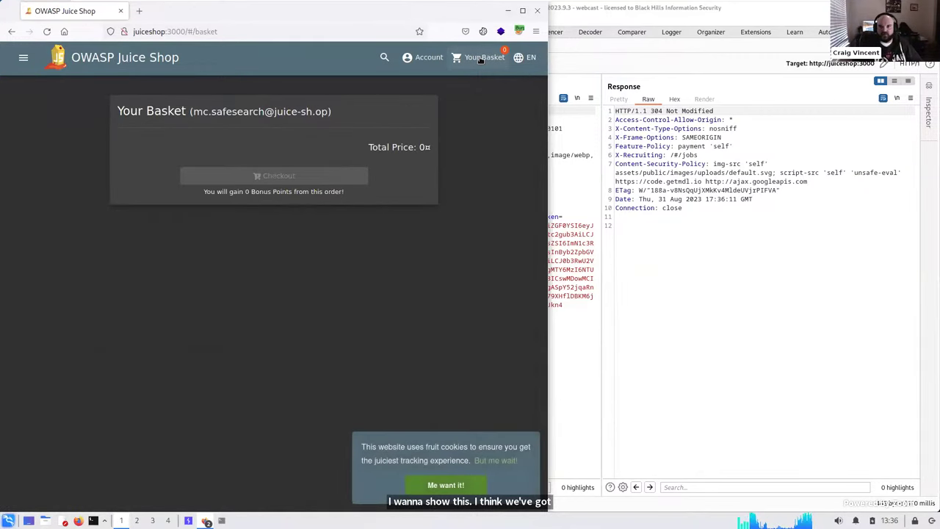
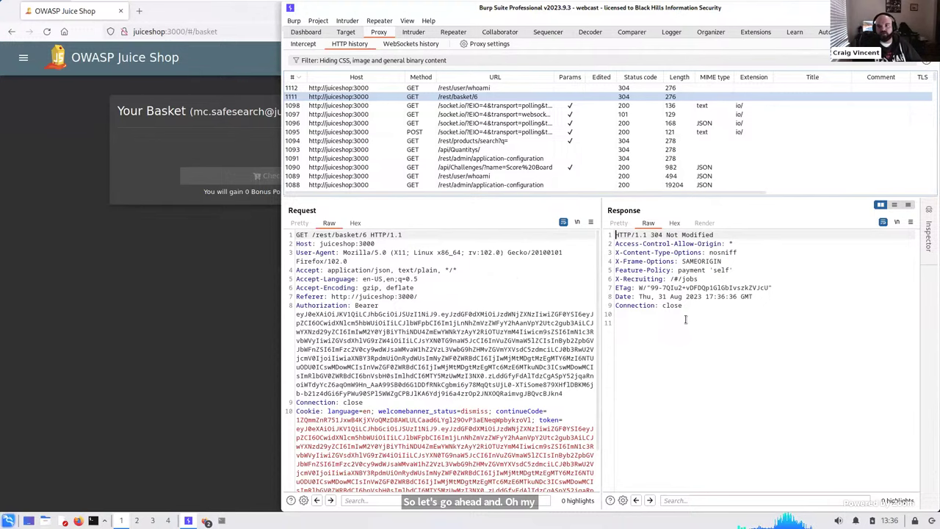
click(459, 34)
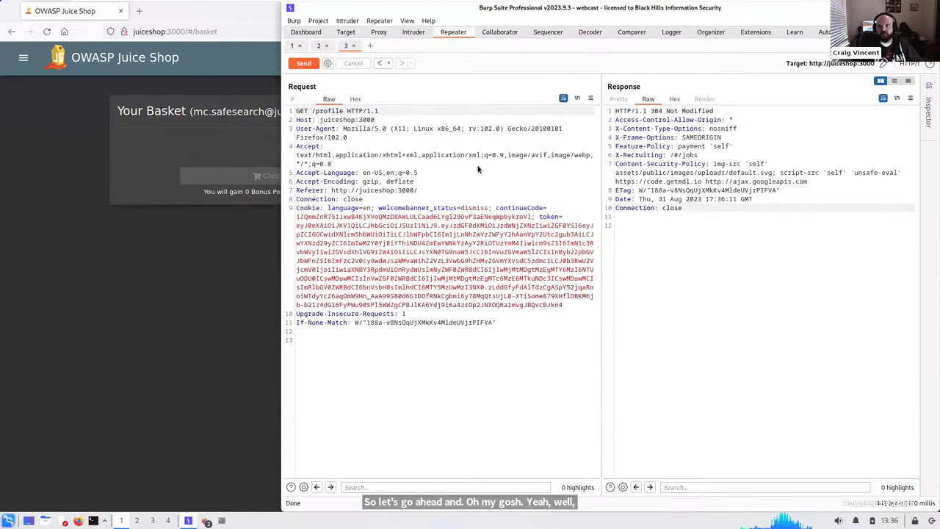
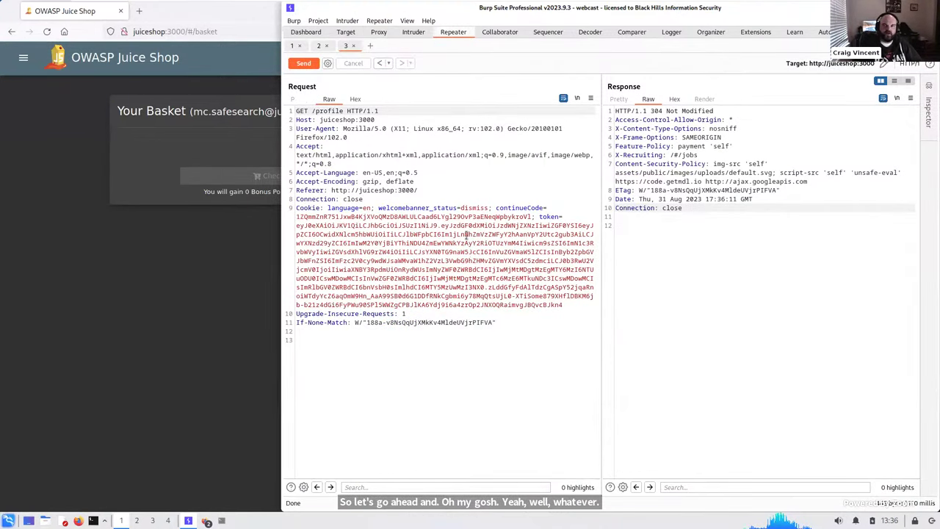
click(303, 63)
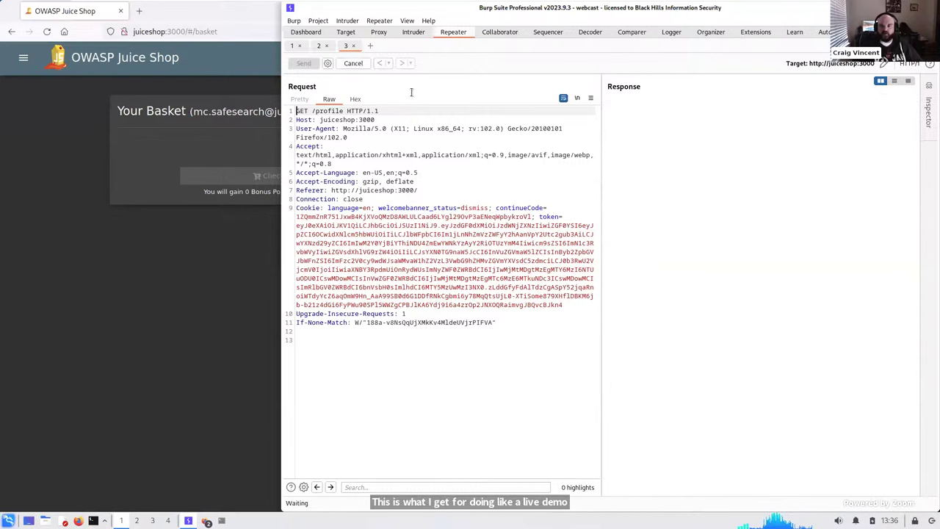
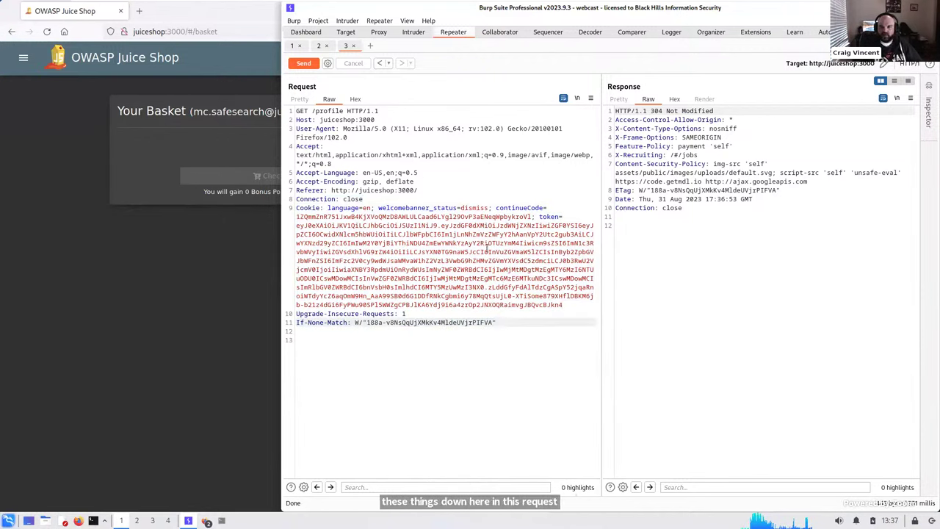
click(541, 217)
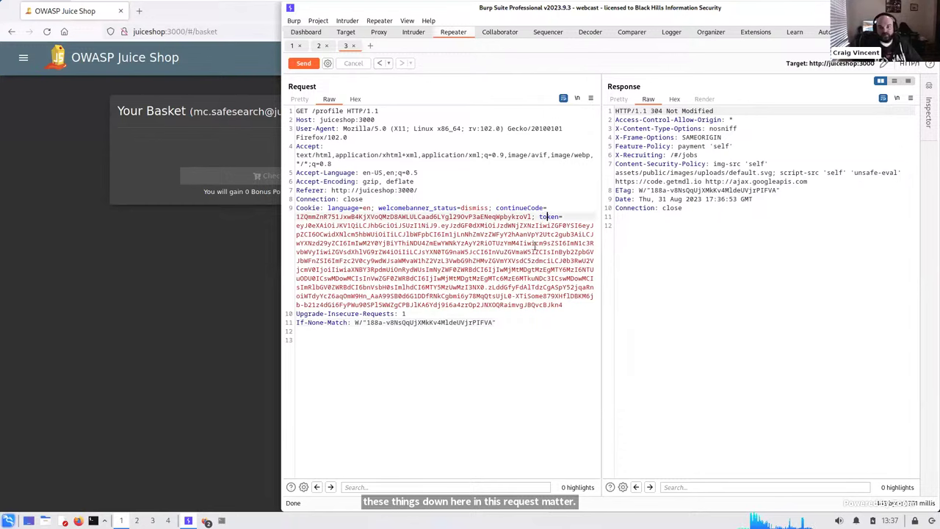
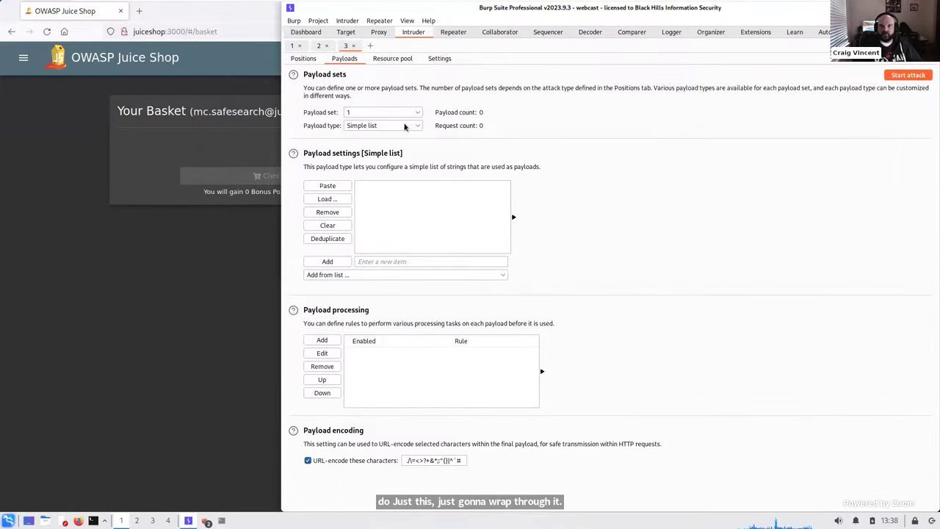
- Set the Intruder payload type for payload set 1 to Character frobber
click(371, 126)
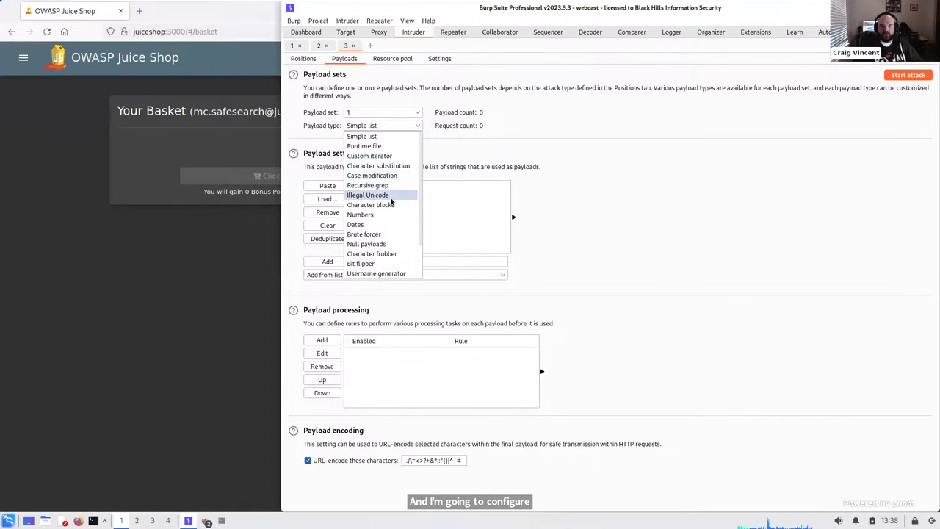
click(376, 254)
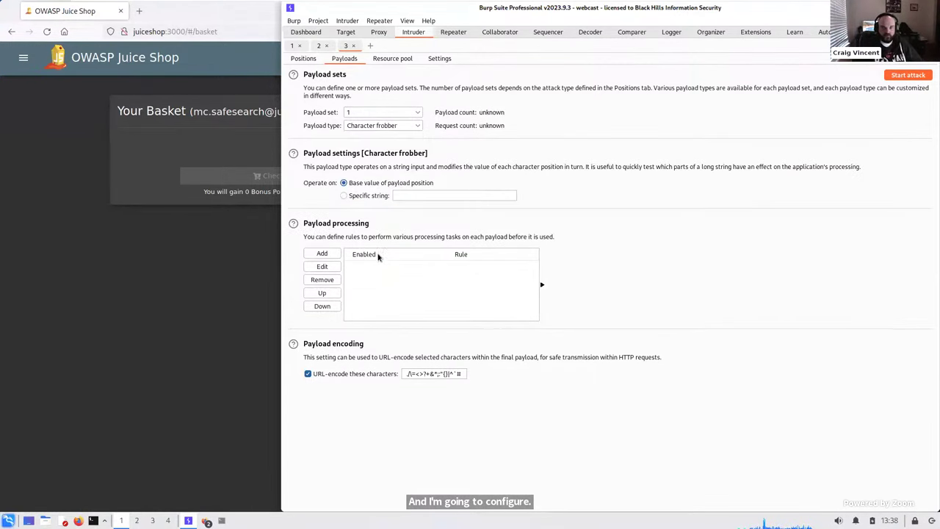
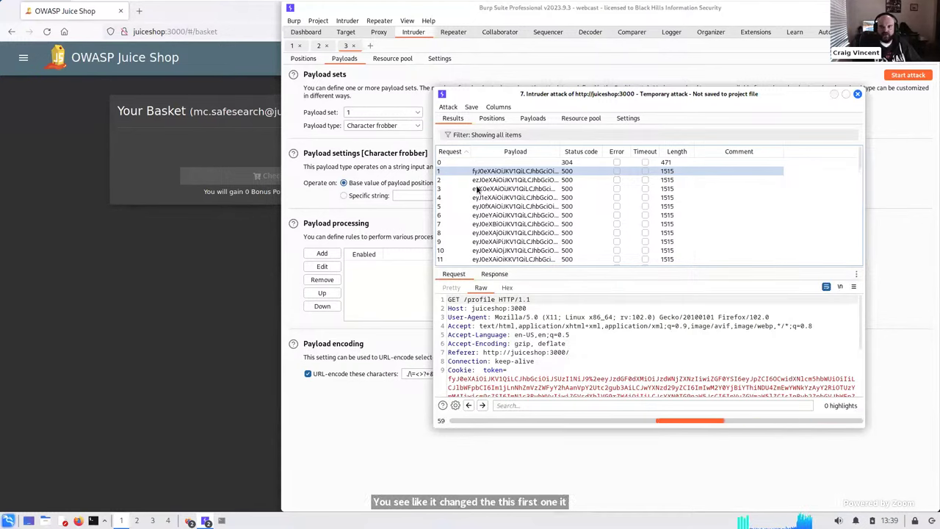
- Examine the frobbed token requests and their responses in the Intruder attack results, and discard the running attack
key(Down)
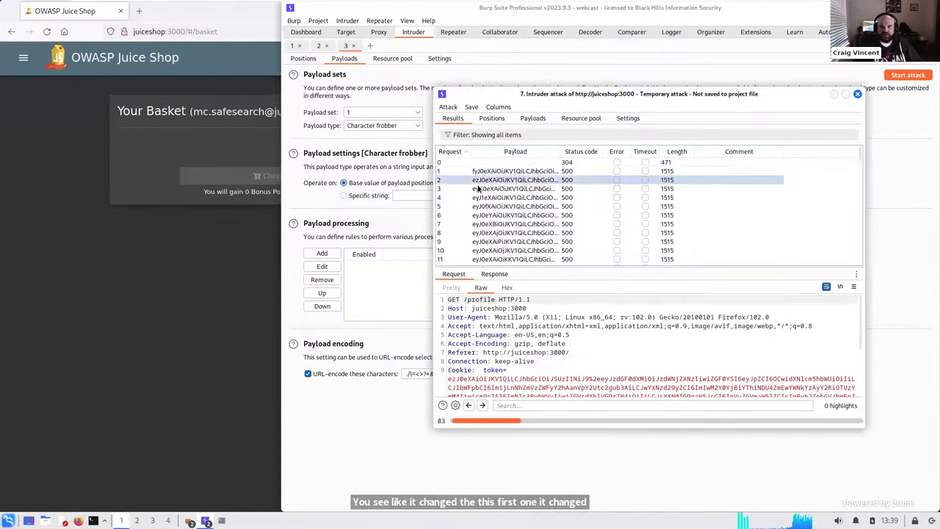
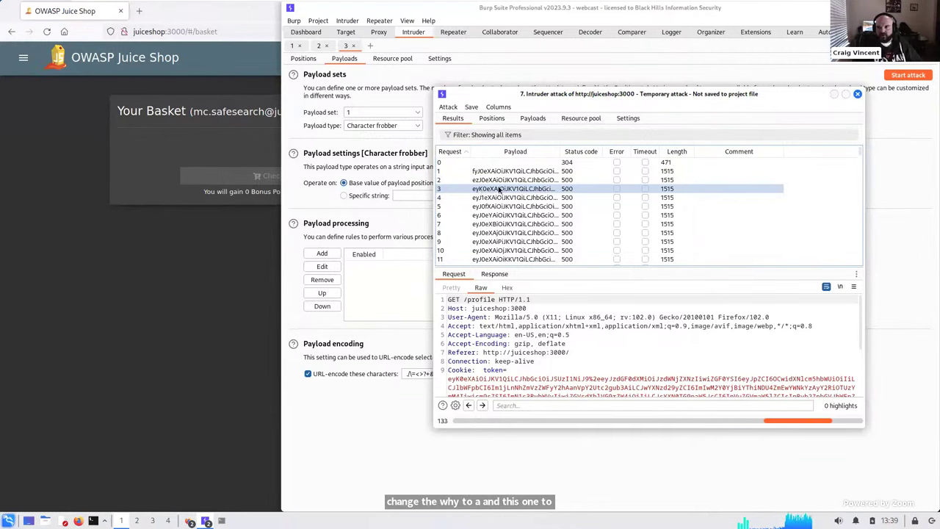
click(494, 274)
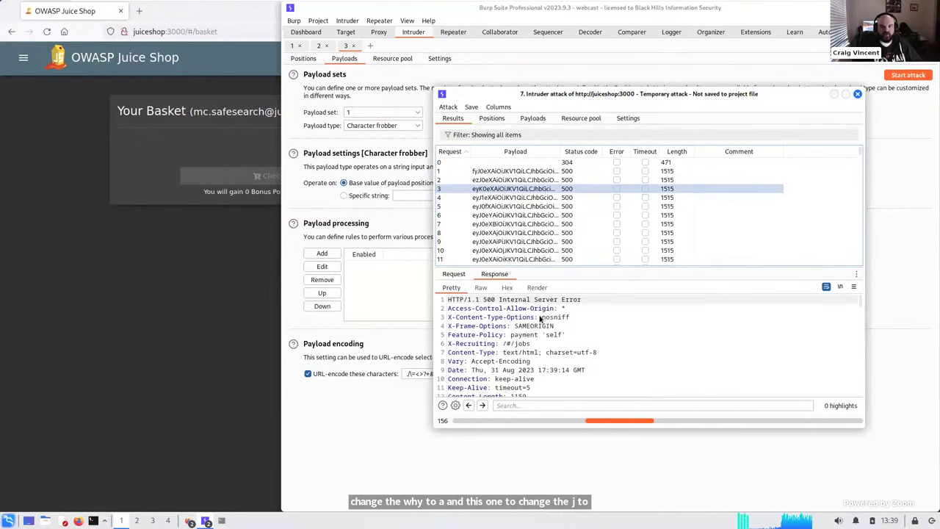
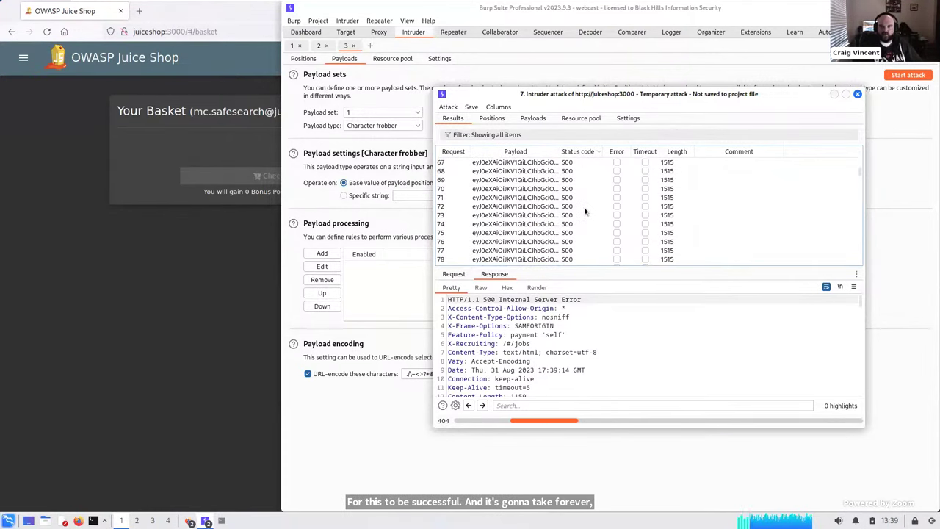
scroll(584, 213, down, 20)
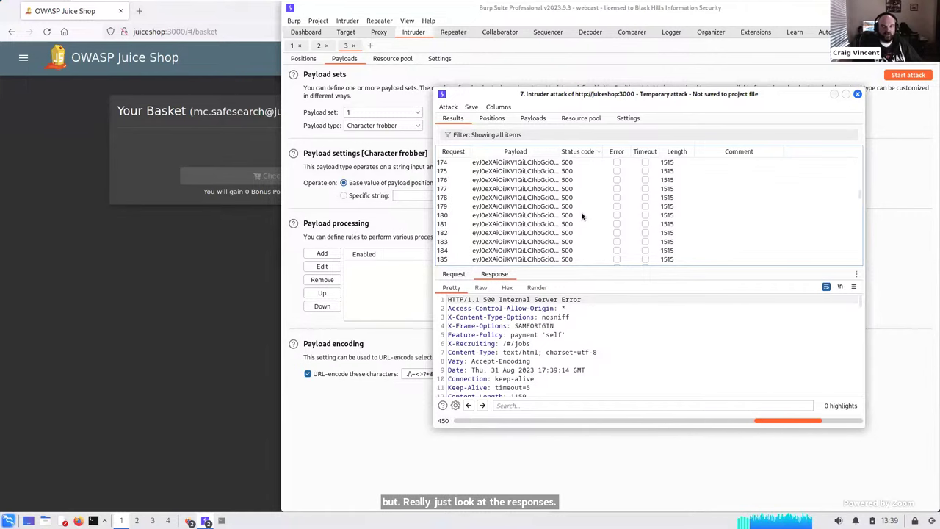
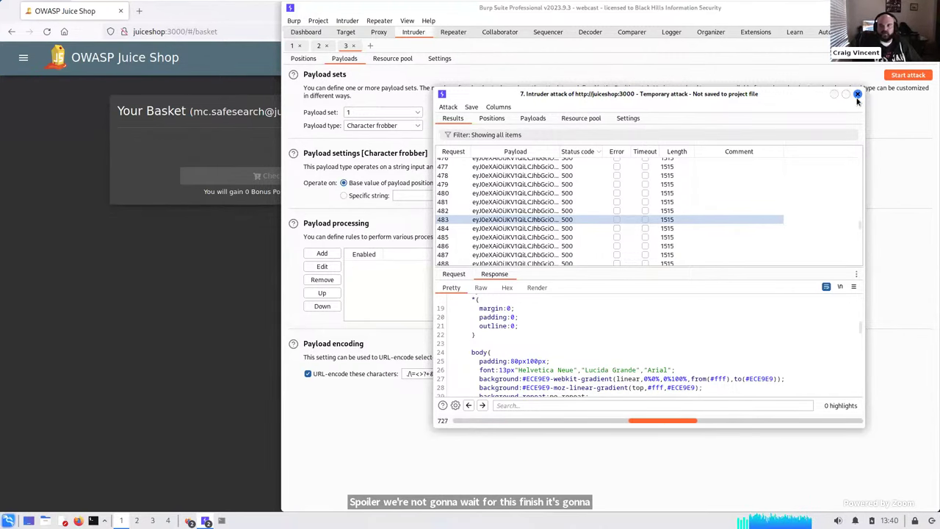
click(857, 96)
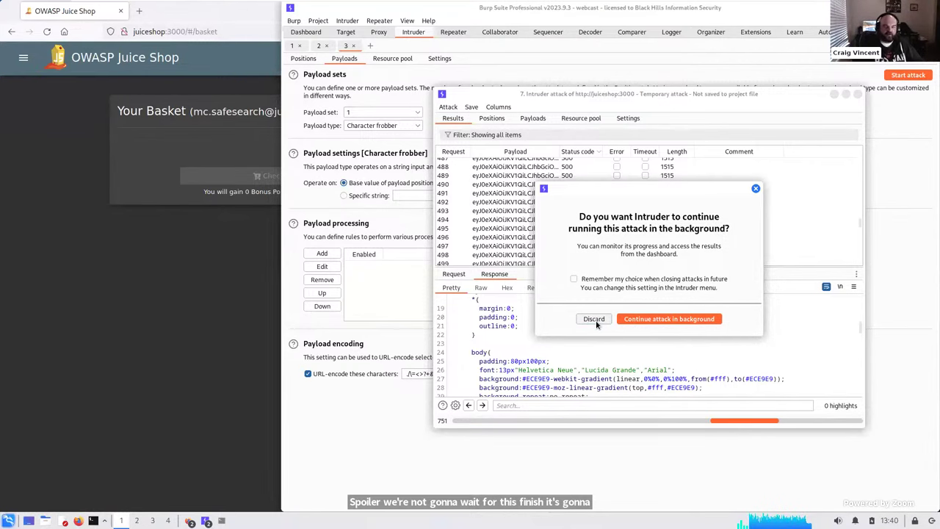
click(599, 319)
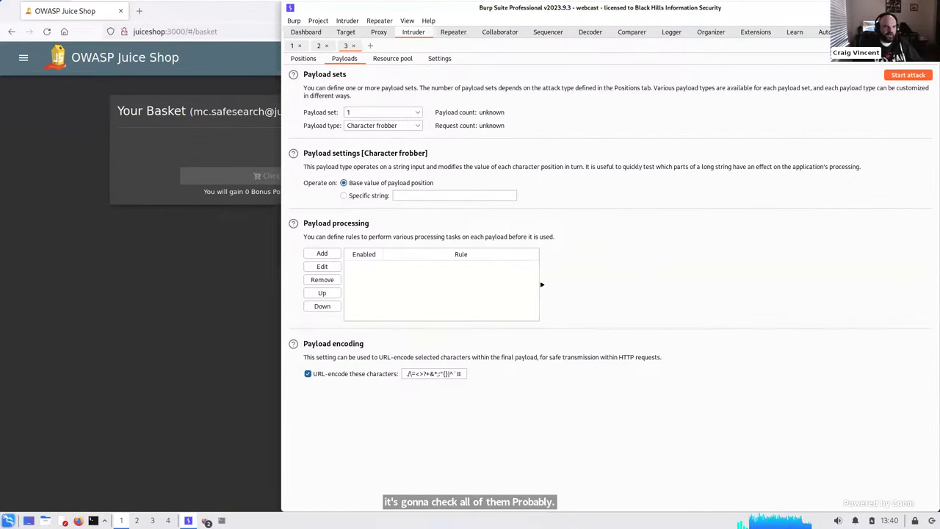
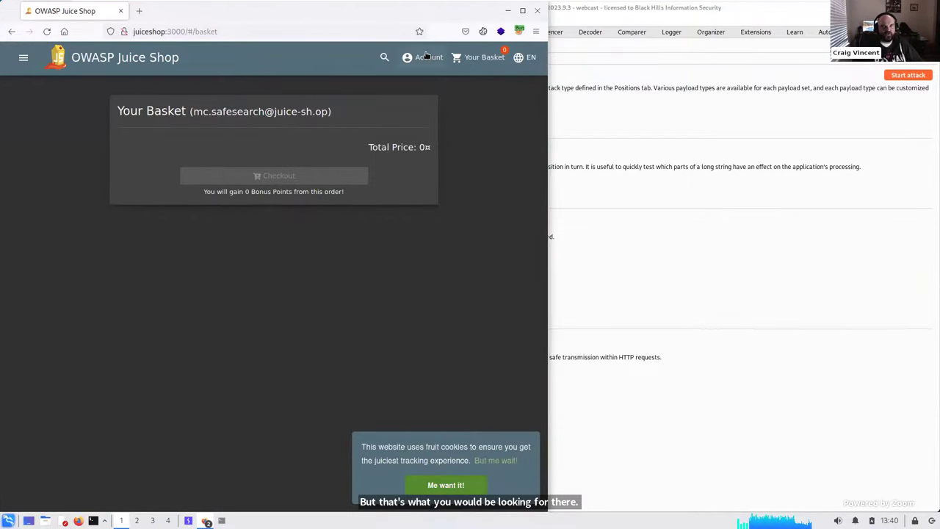
- Switch to the browser, return to the Juice Shop product page and open the logged-in account's user profile
click(427, 57)
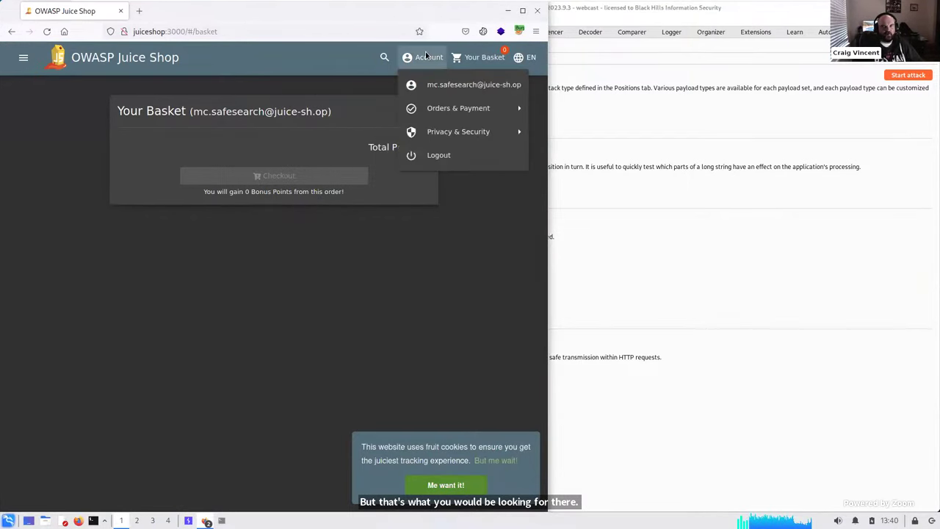
click(367, 87)
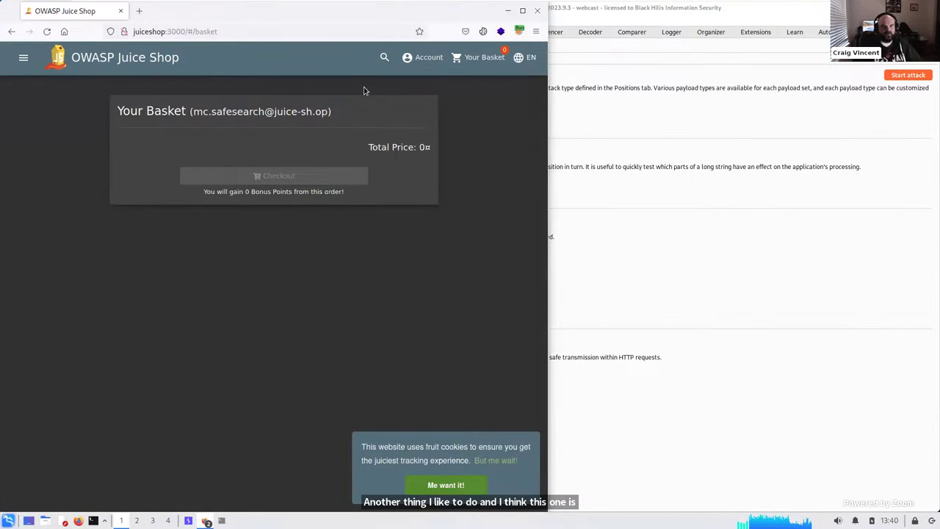
click(97, 63)
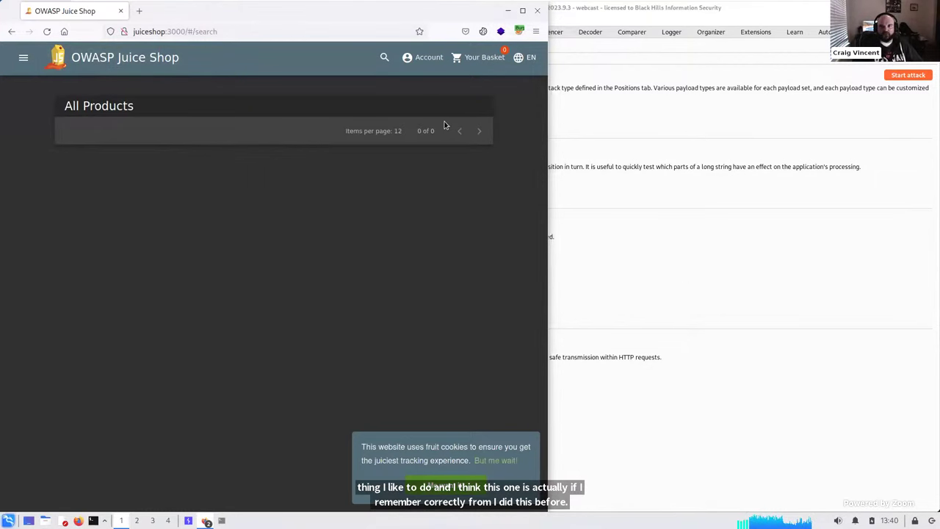
click(433, 57)
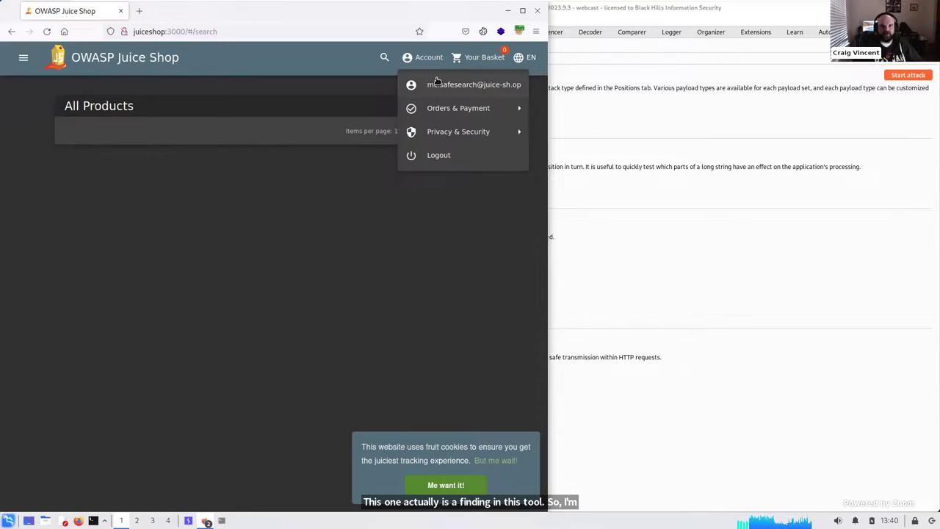
click(436, 85)
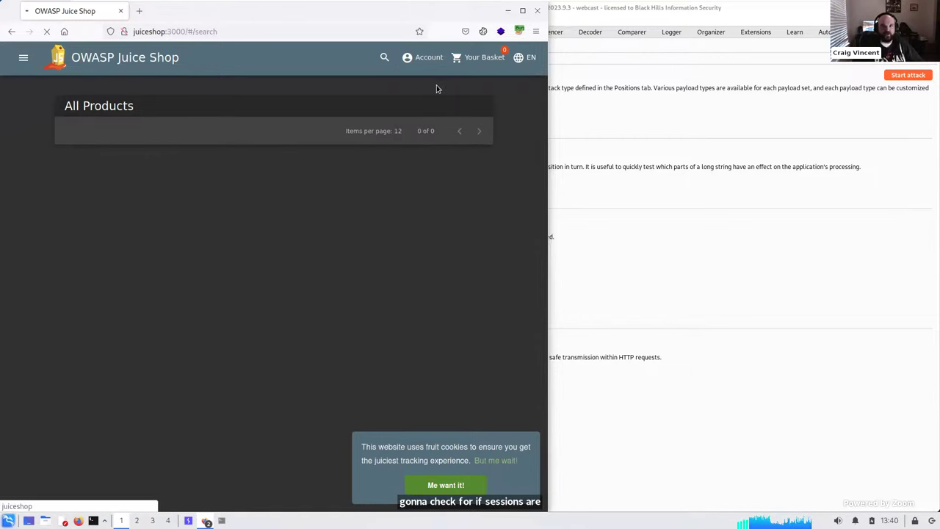
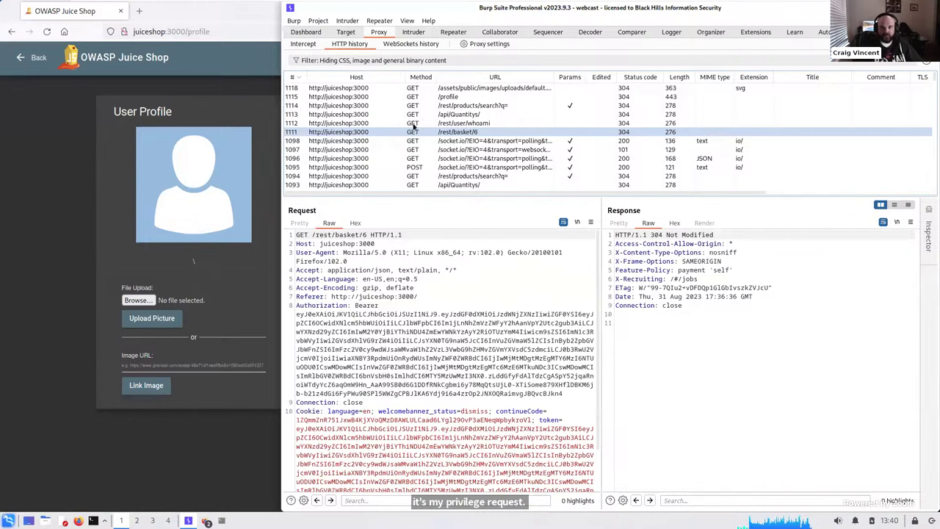
- Send the latest GET /profile request from Burp's HTTP history to Repeater and issue it there
click(446, 97)
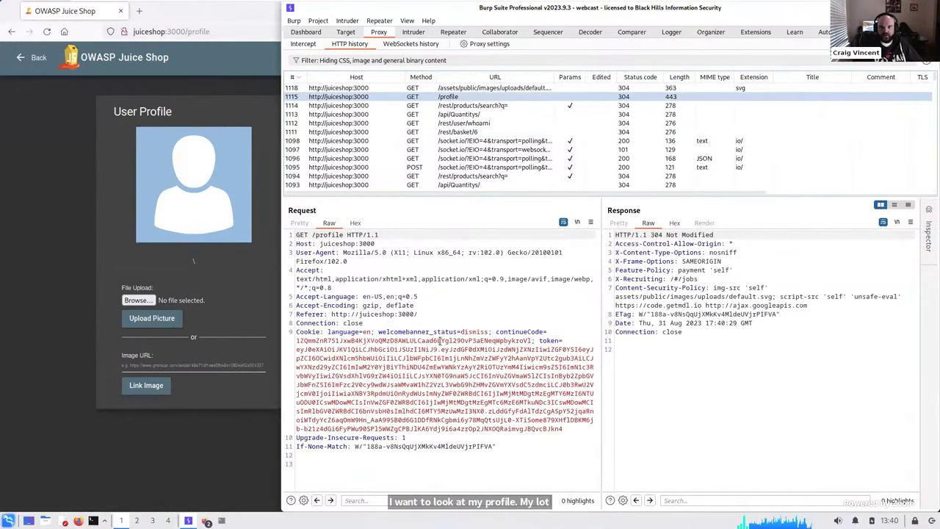
right_click(456, 276)
click(772, 279)
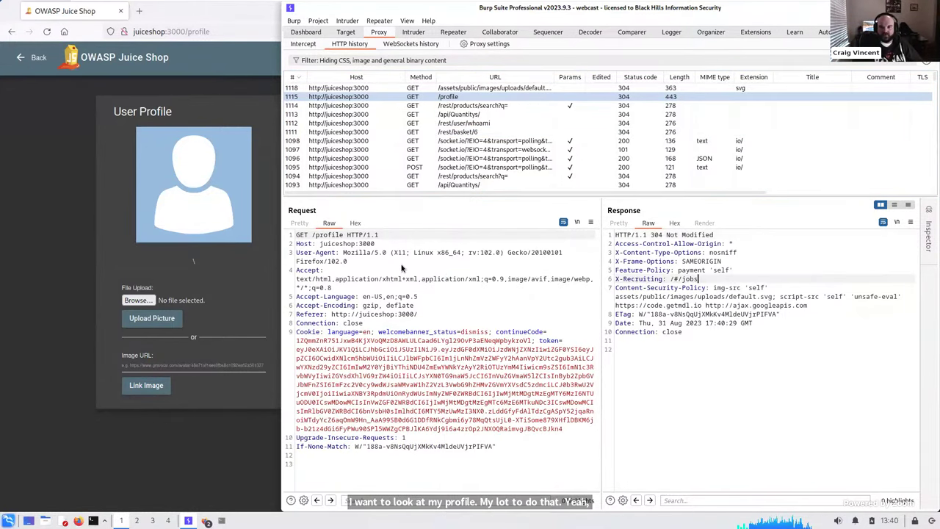
right_click(401, 266)
click(424, 315)
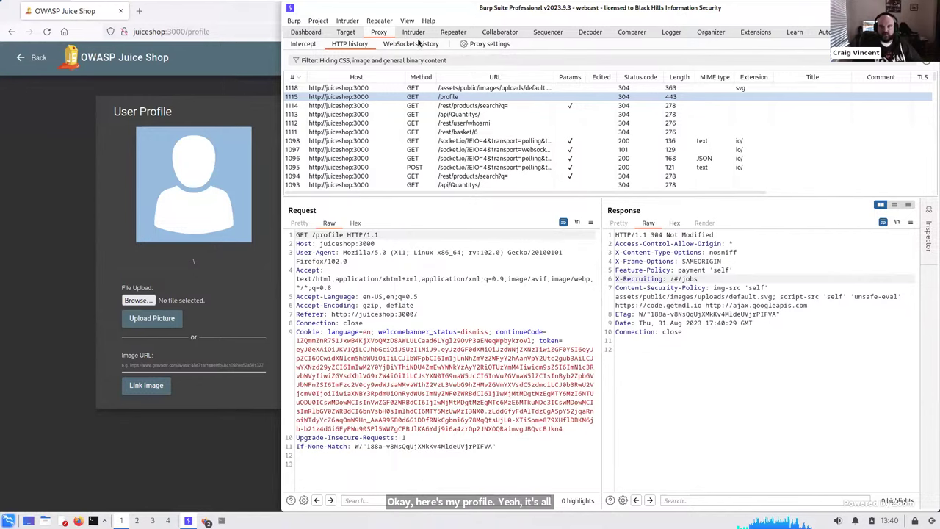
key(ctrl+shift+r)
click(303, 63)
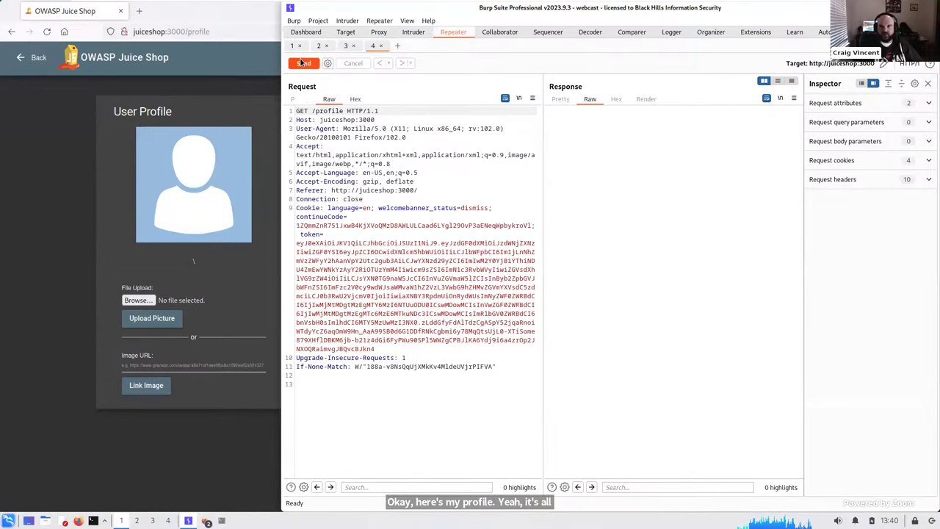
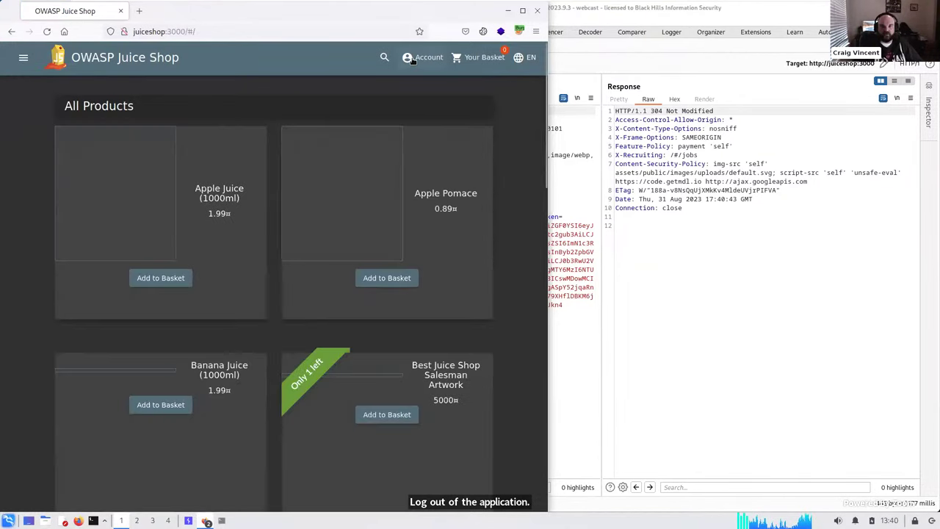
- Log out of Juice Shop in the browser and check the account options for the logged-out state
click(412, 59)
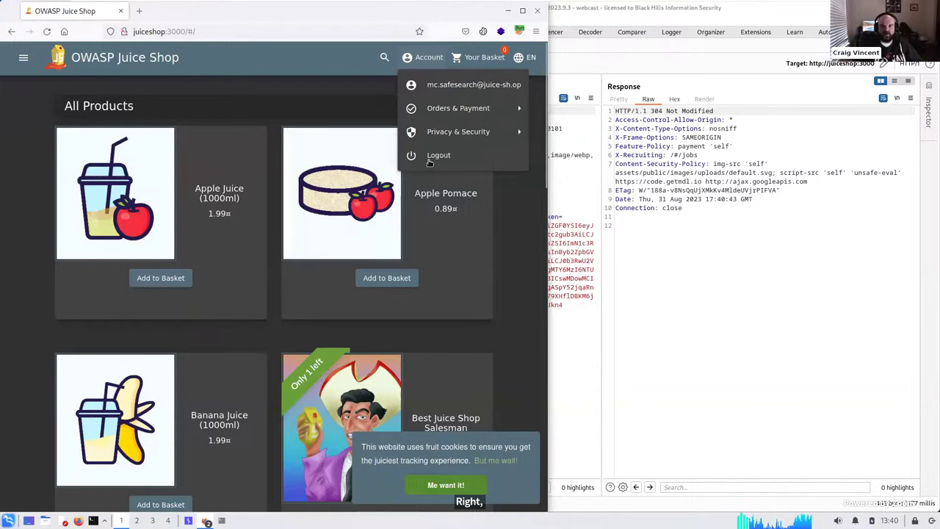
click(435, 156)
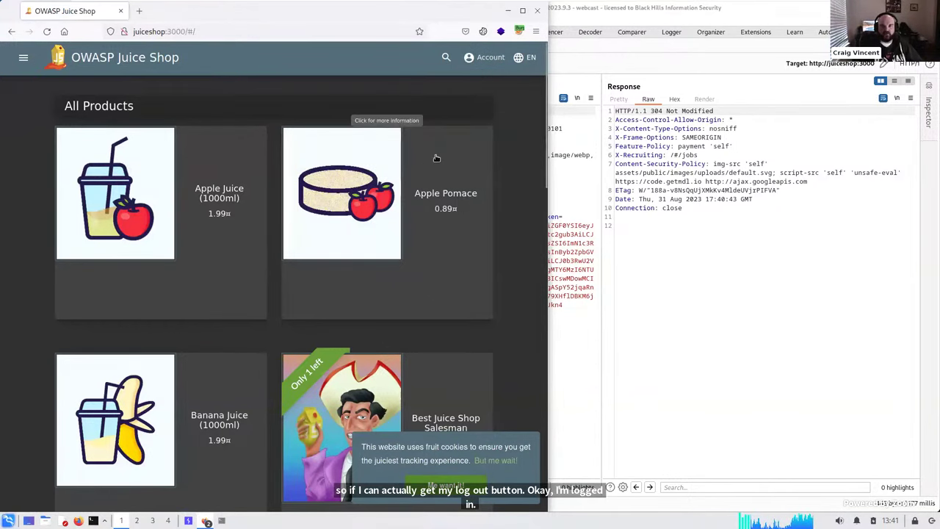
click(486, 58)
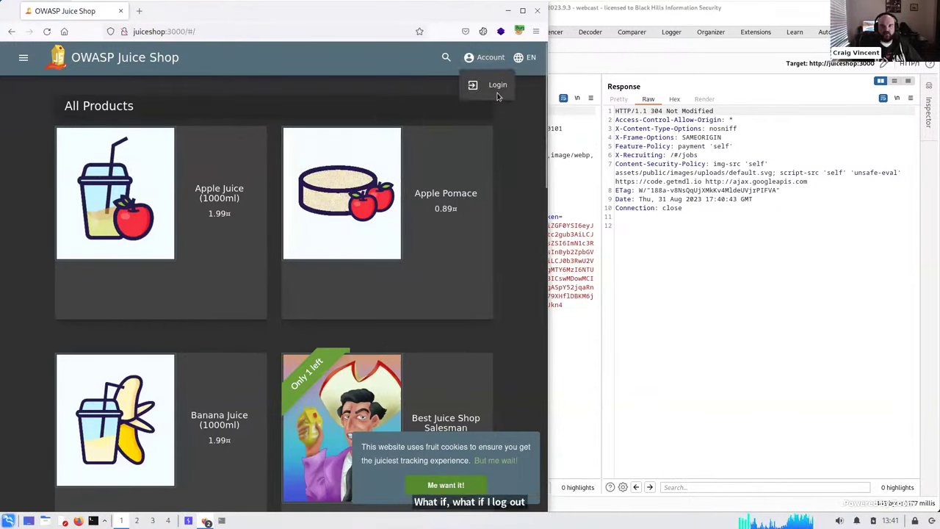
click(415, 90)
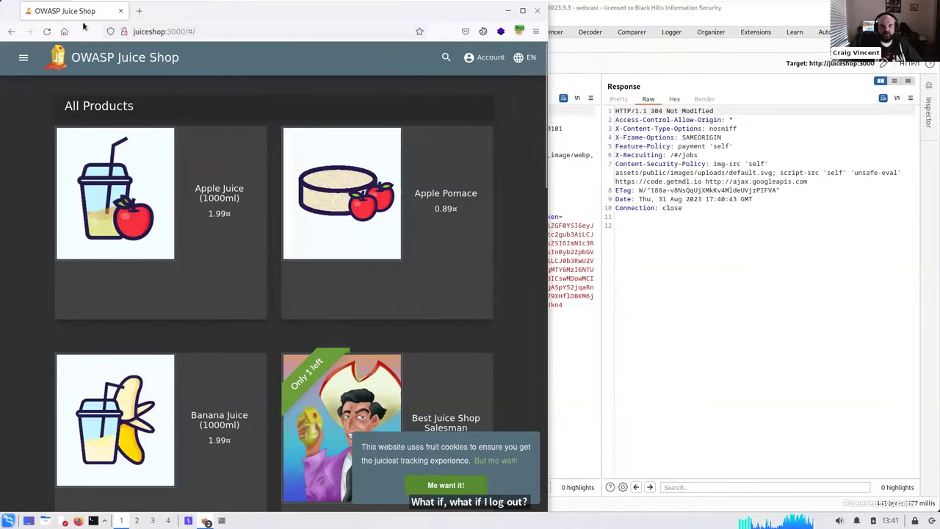
- Reload the shop page, and replay the GET /profile request with the old session token in Burp Repeater
click(46, 31)
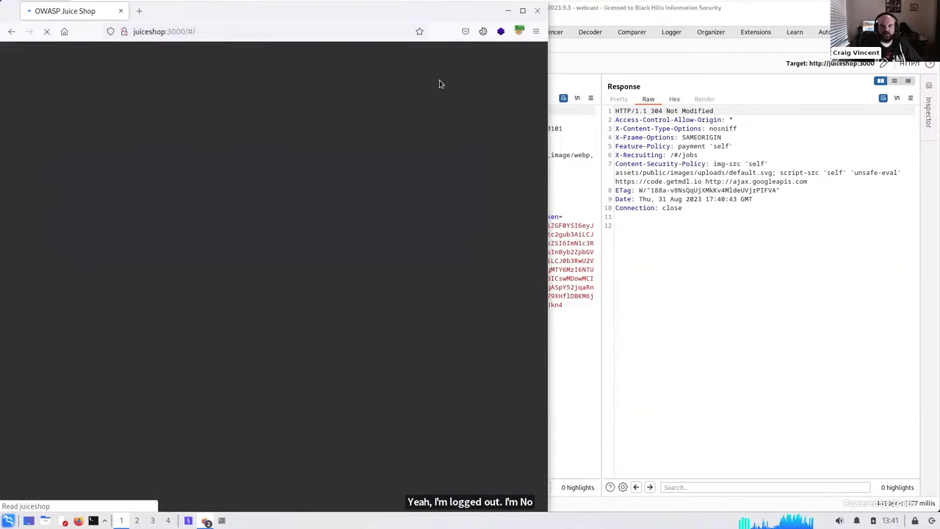
click(702, 252)
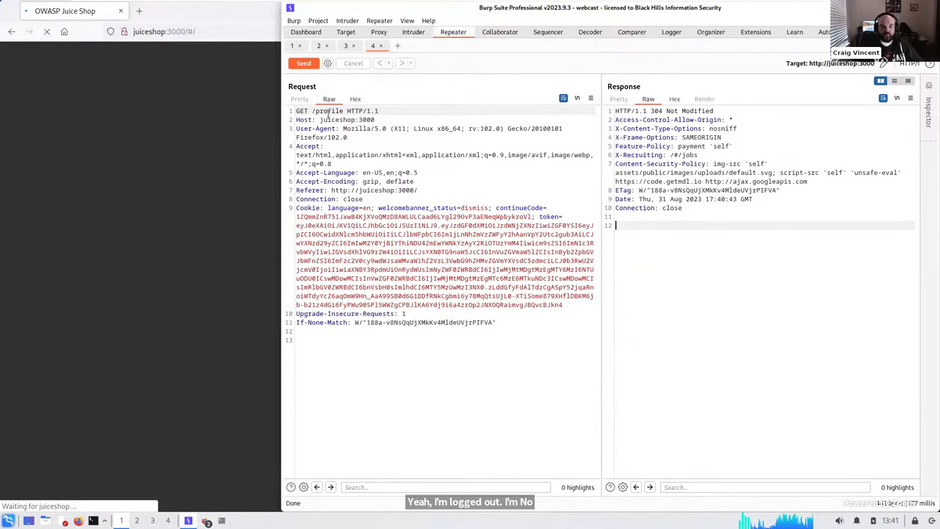
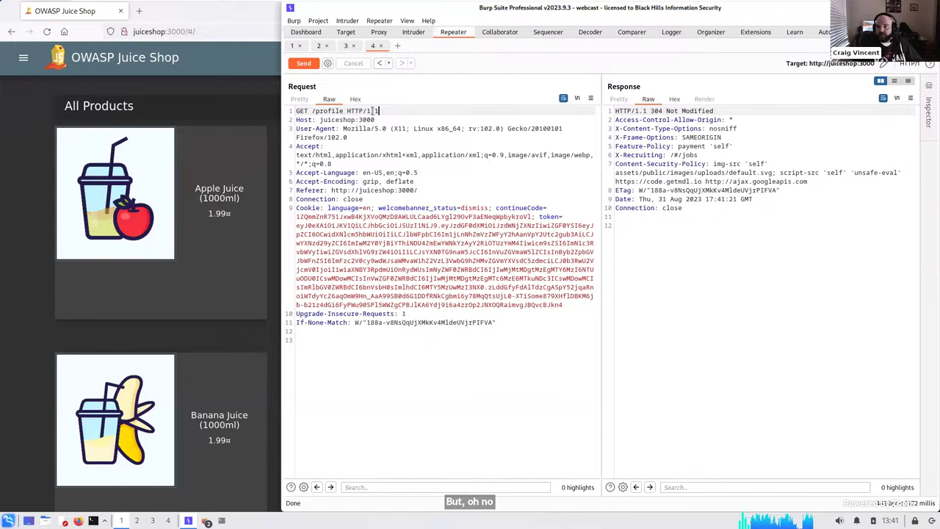
click(303, 63)
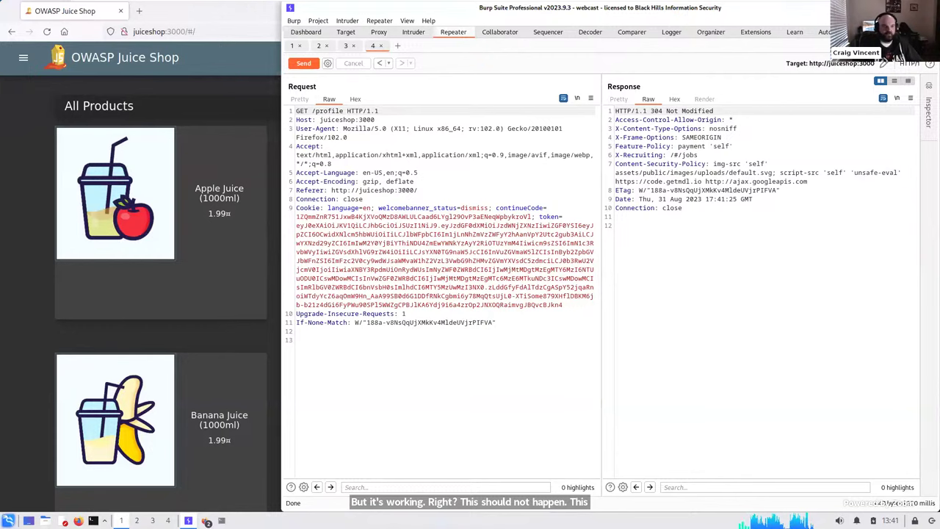
- Start a screen capture and frame a region of about 1118 x 593 px over Repeater's request and response
click(207, 520)
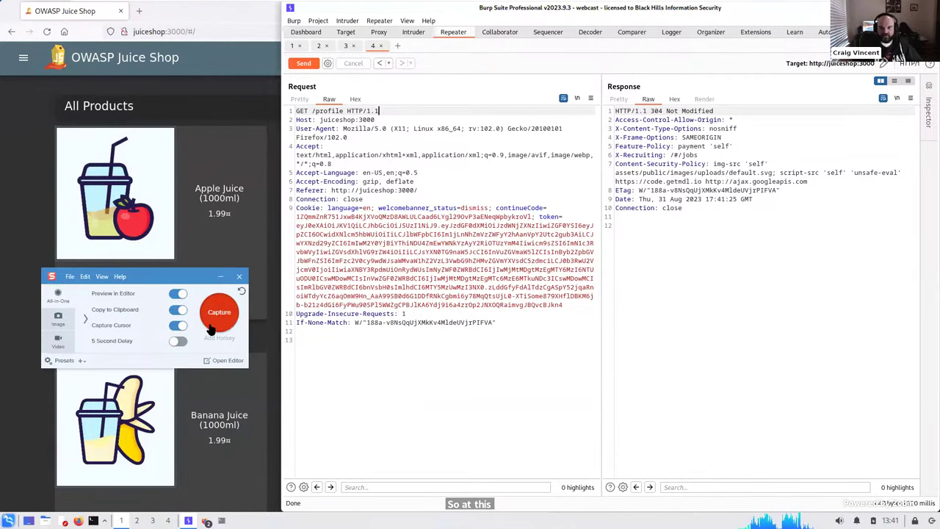
click(210, 326)
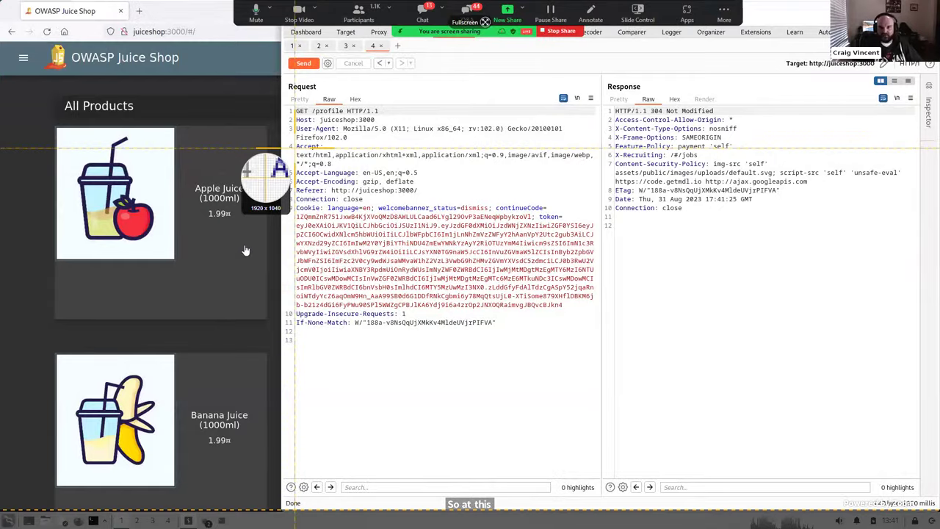
drag(289, 70, 833, 363)
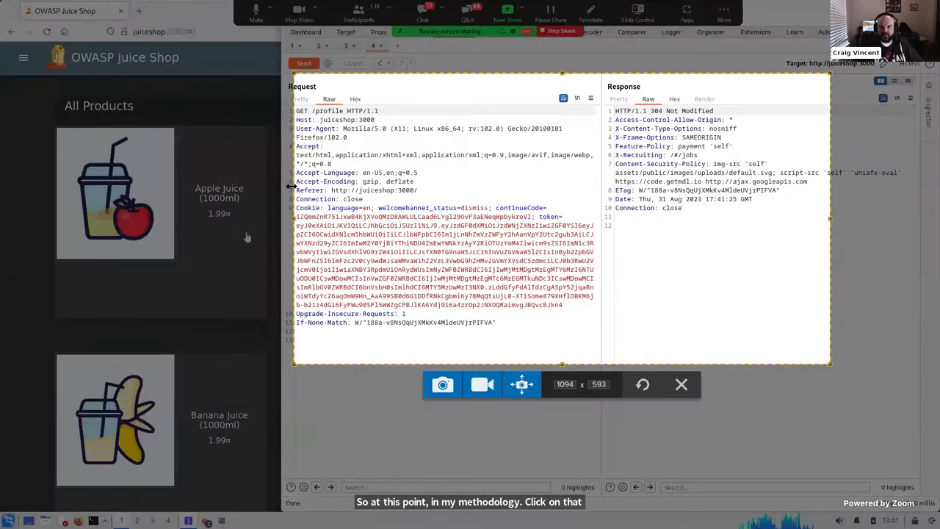
drag(293, 188, 282, 189)
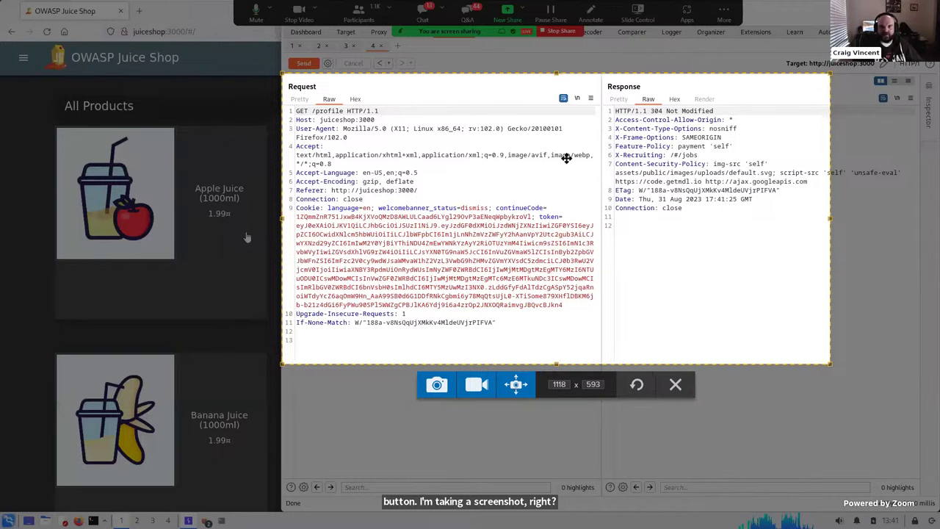
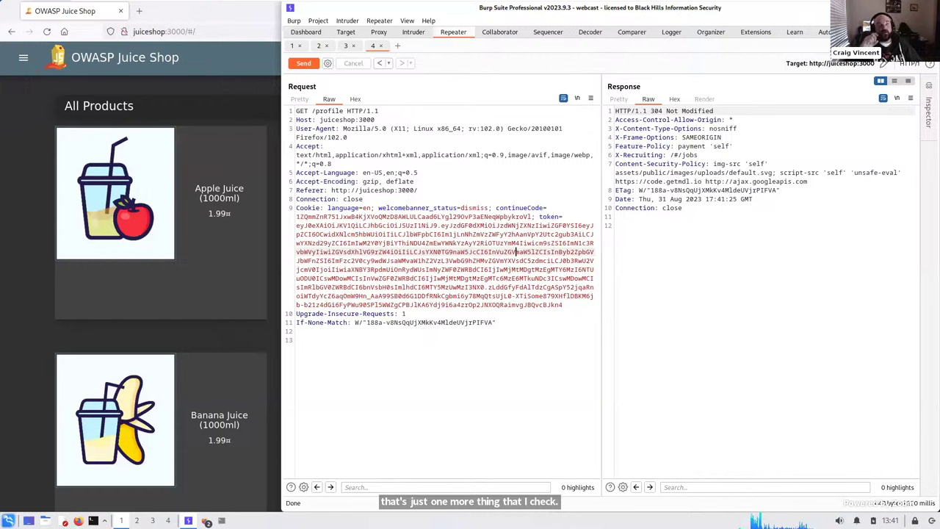
click(438, 181)
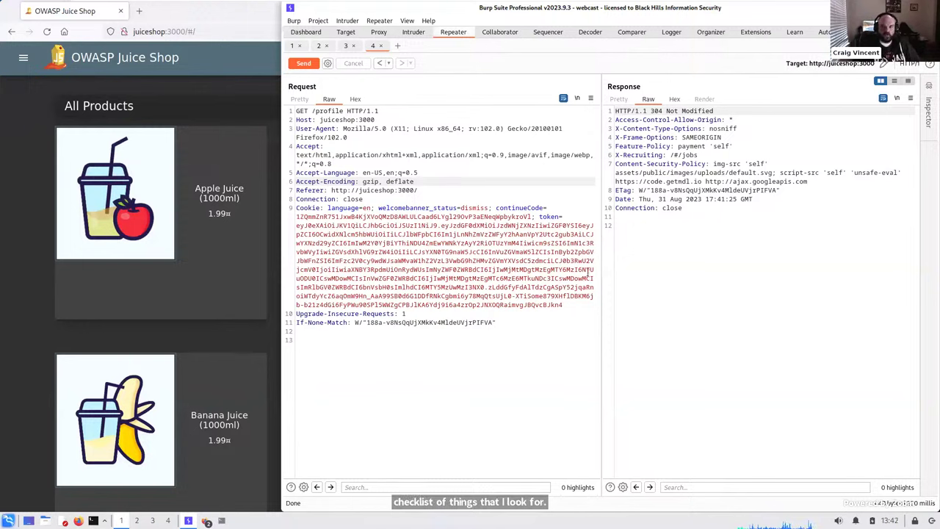
click(453, 208)
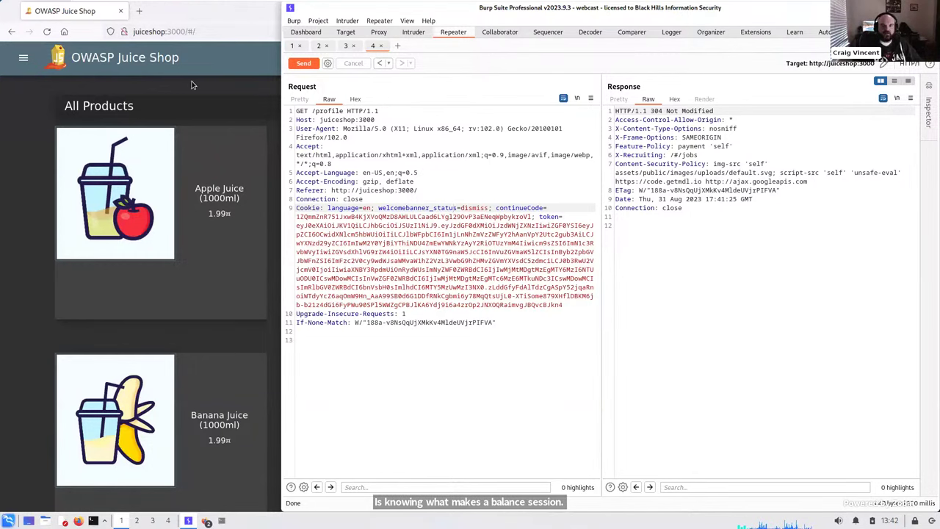
- Switch to the browser, log back in to Juice Shop with the low-privilege account's email and password, and open its user profile
key(alt+Tab)
click(470, 64)
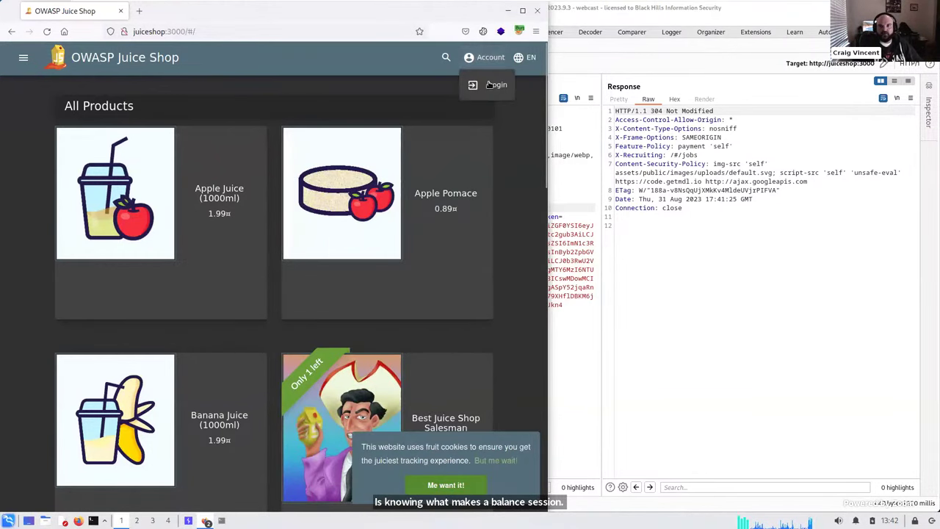
click(492, 85)
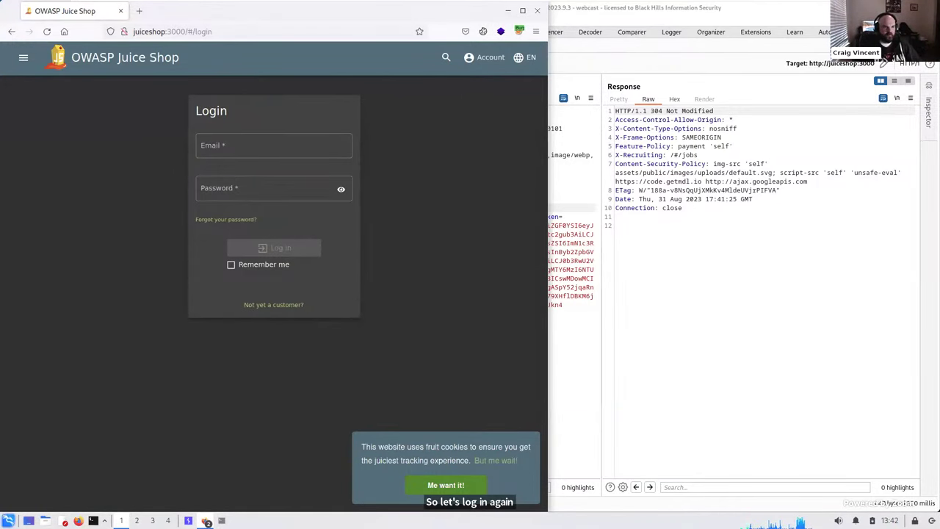
click(234, 149)
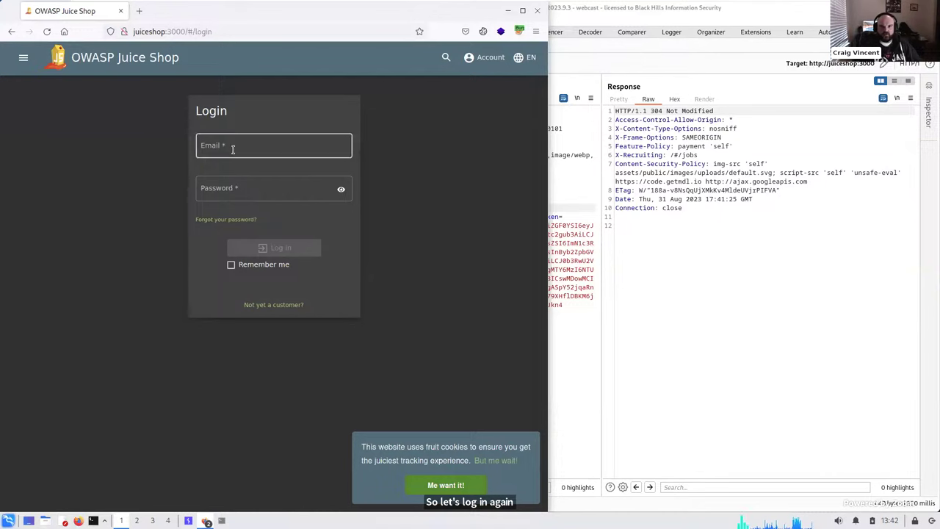
key(ctrl+v)
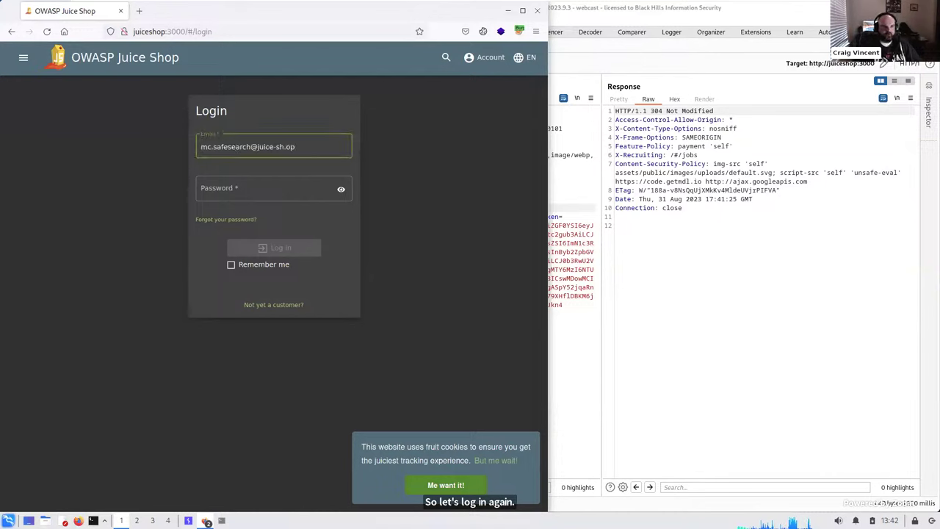
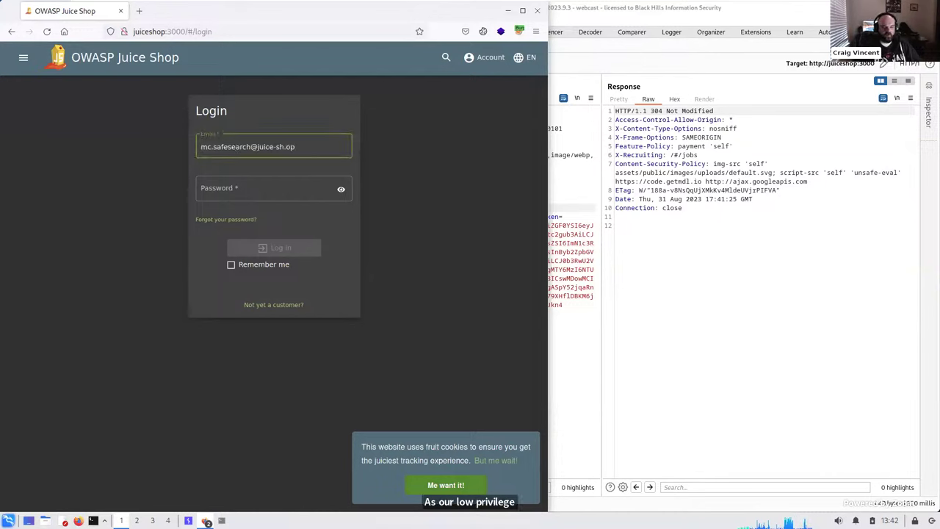
click(258, 193)
key(ctrl+v)
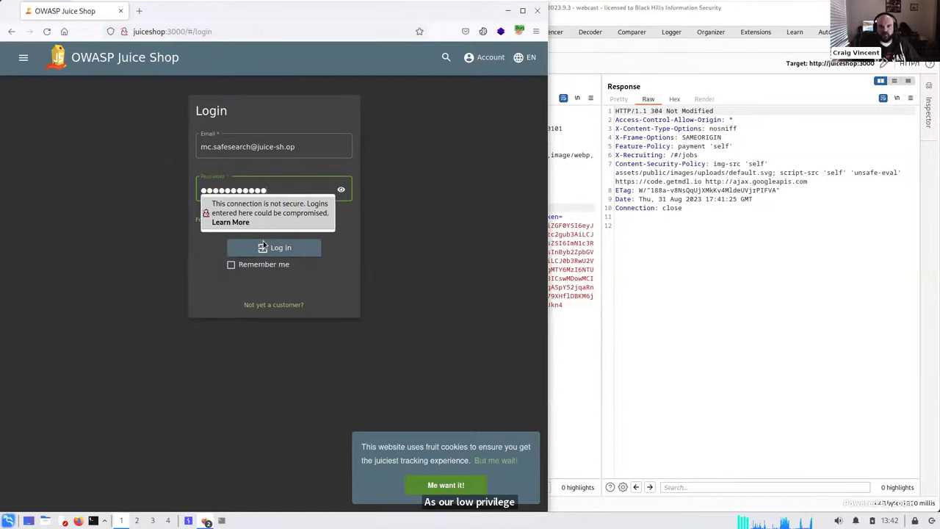
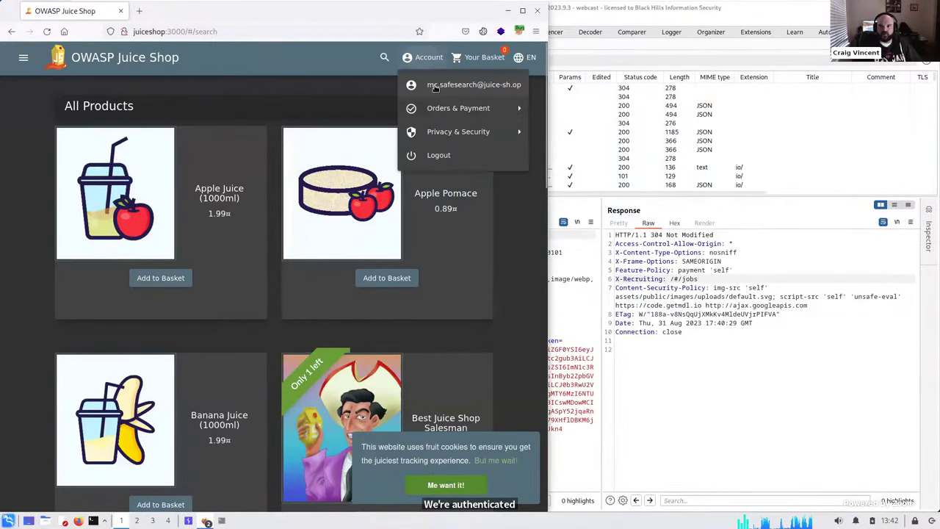
click(474, 85)
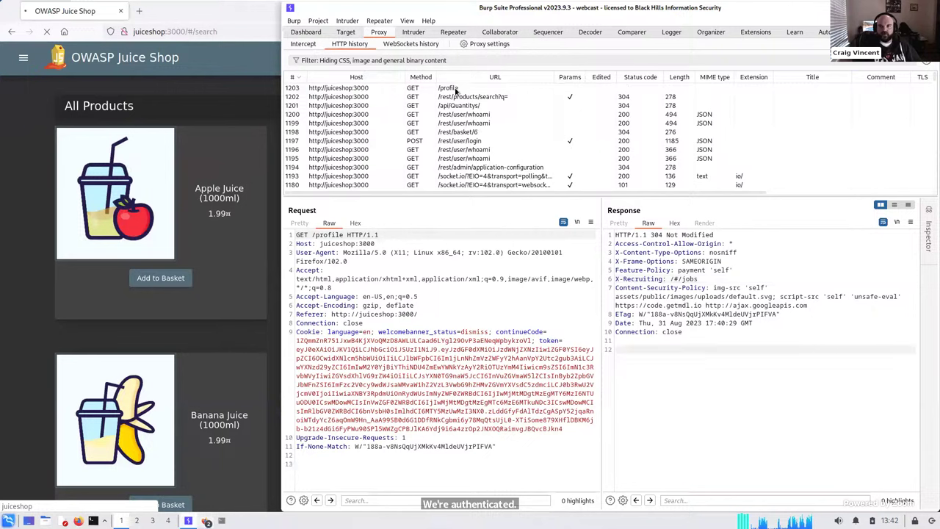
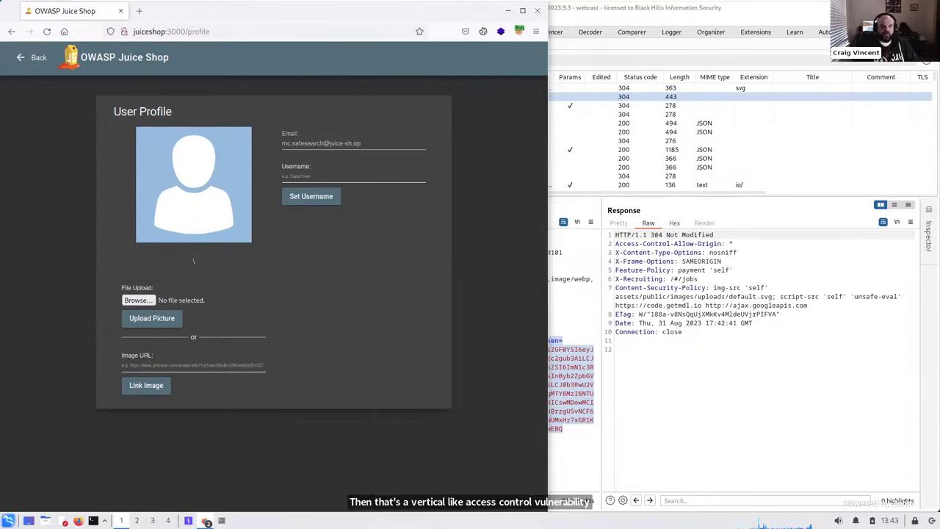
- Bring up the second Firefox window alongside the low-privilege session and show the Juice Shop account options in it
click(207, 520)
click(234, 489)
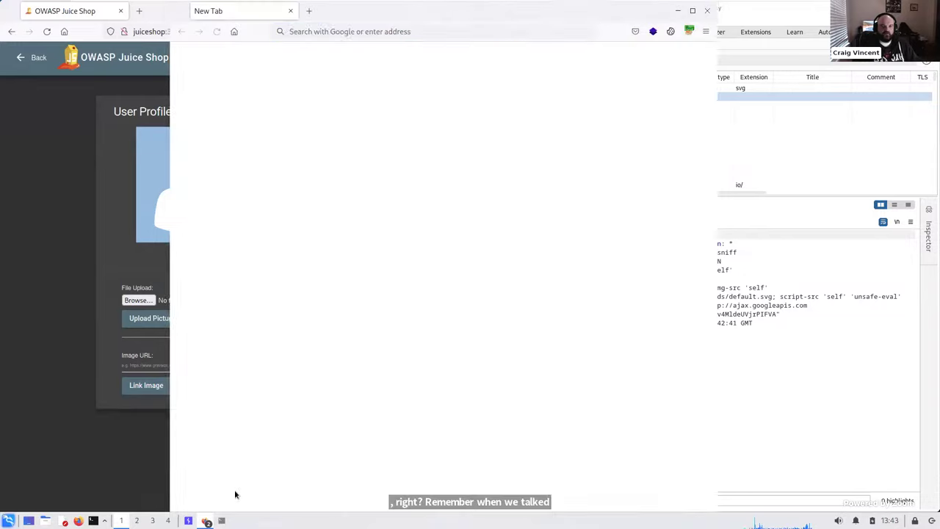
drag(383, 15, 397, 16)
click(69, 91)
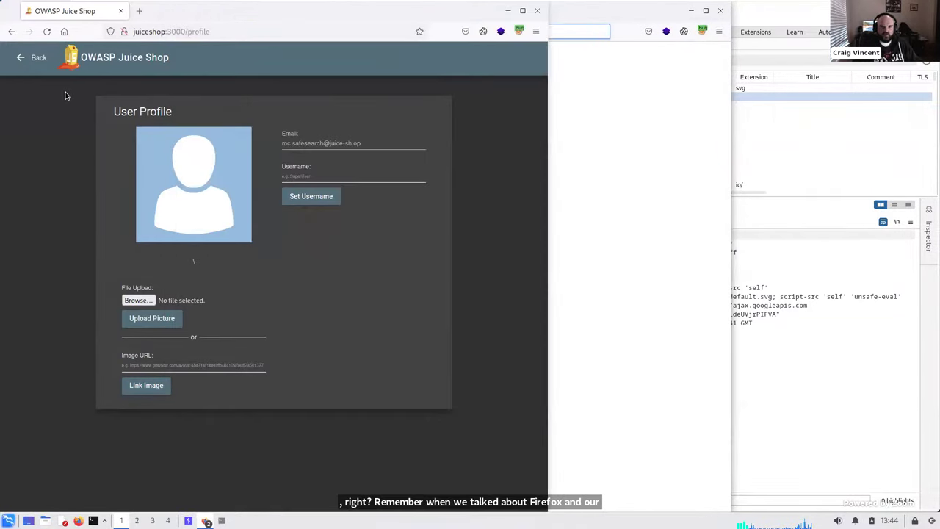
click(598, 114)
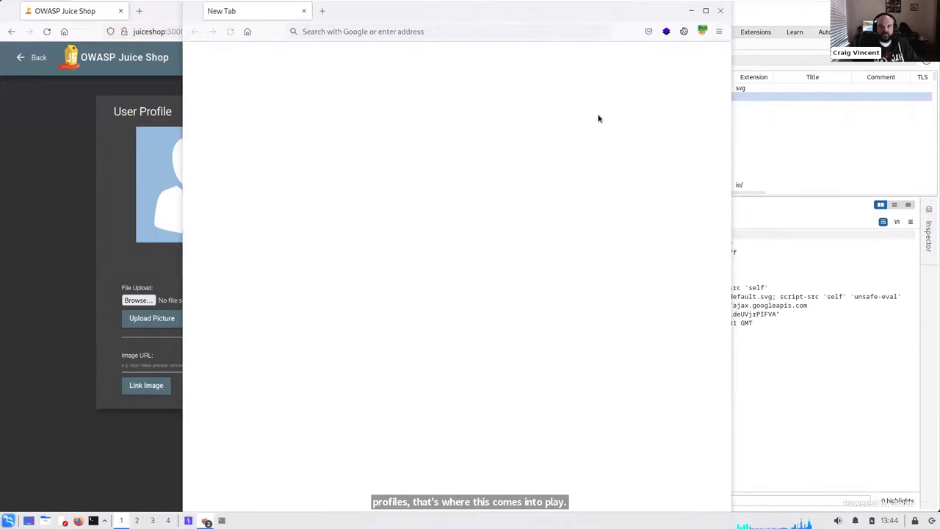
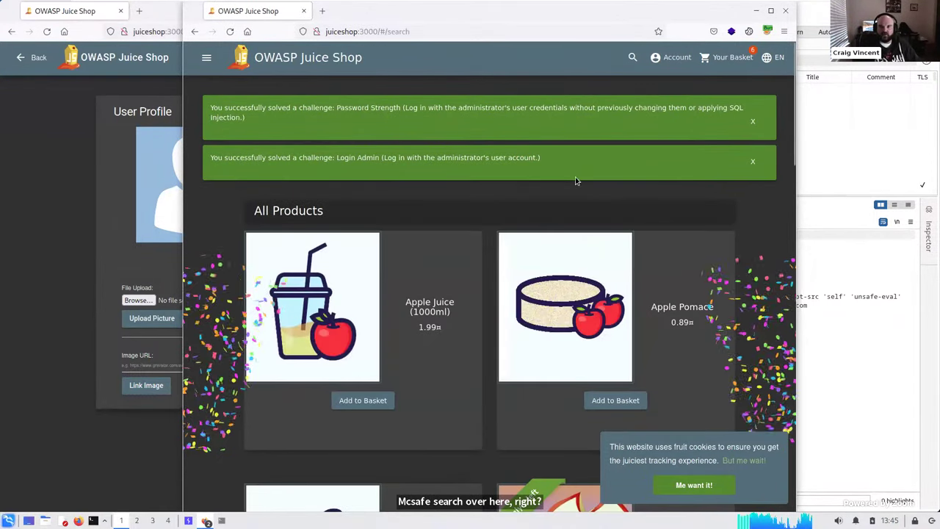
click(677, 58)
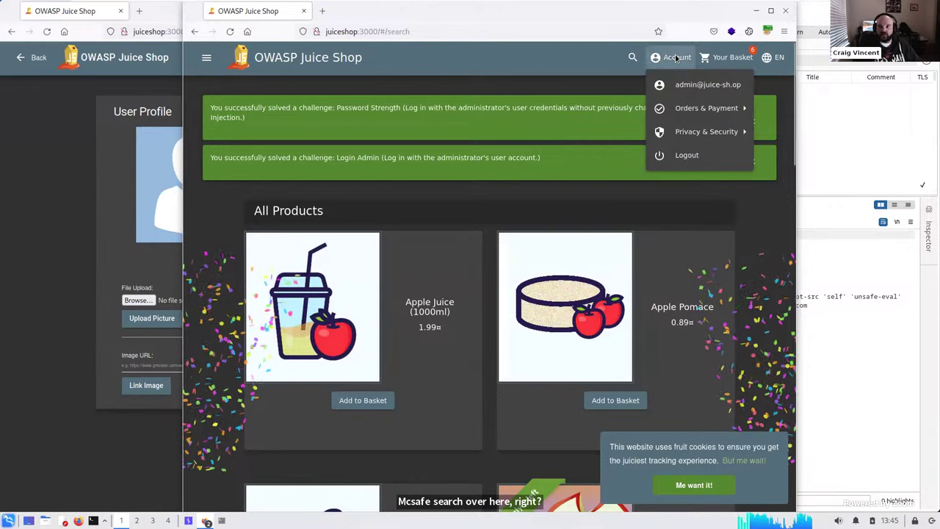
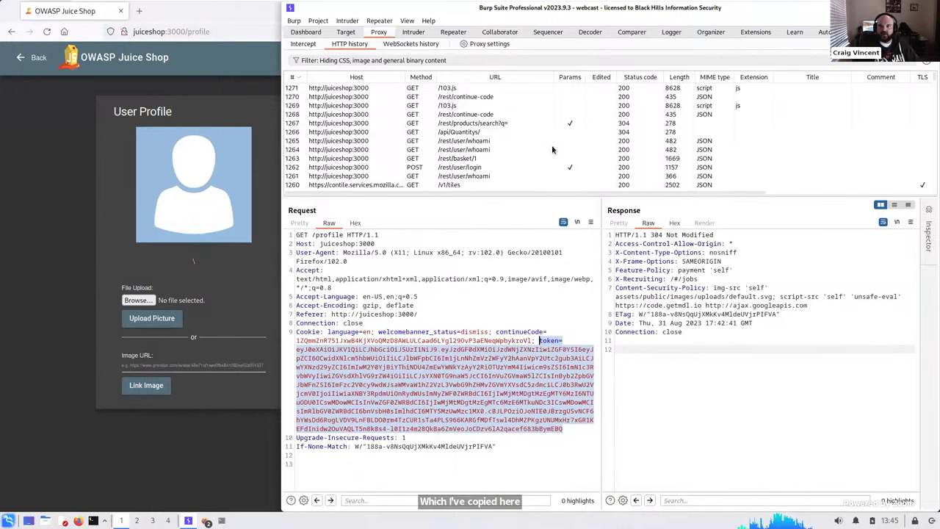
- Sort Burp's BApp Store extensions by popularity and read the description of the Autorize extension
click(756, 32)
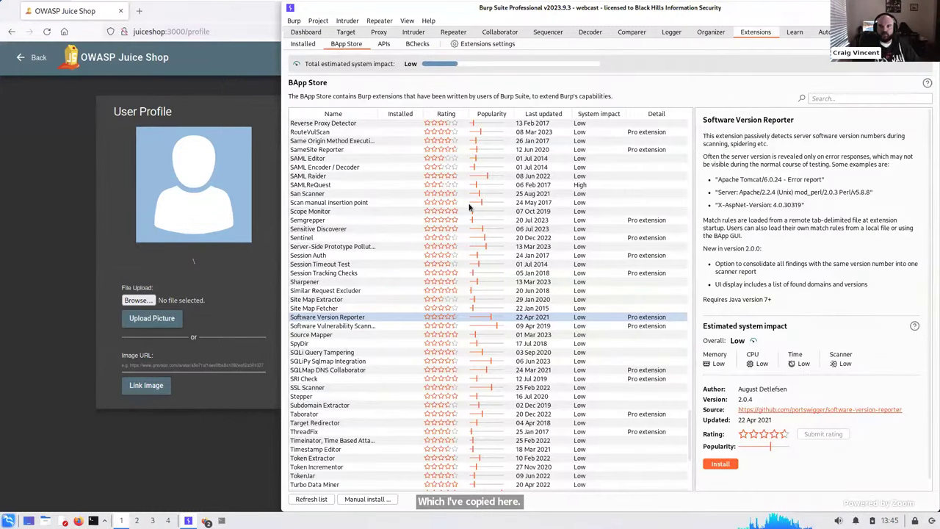
scroll(404, 206, up, 8)
drag(689, 404, 694, 116)
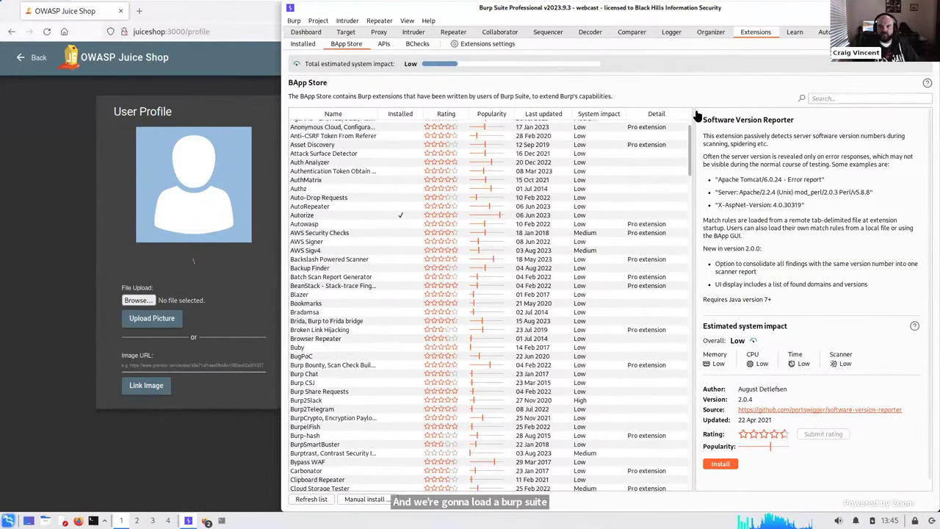
click(446, 114)
click(442, 114)
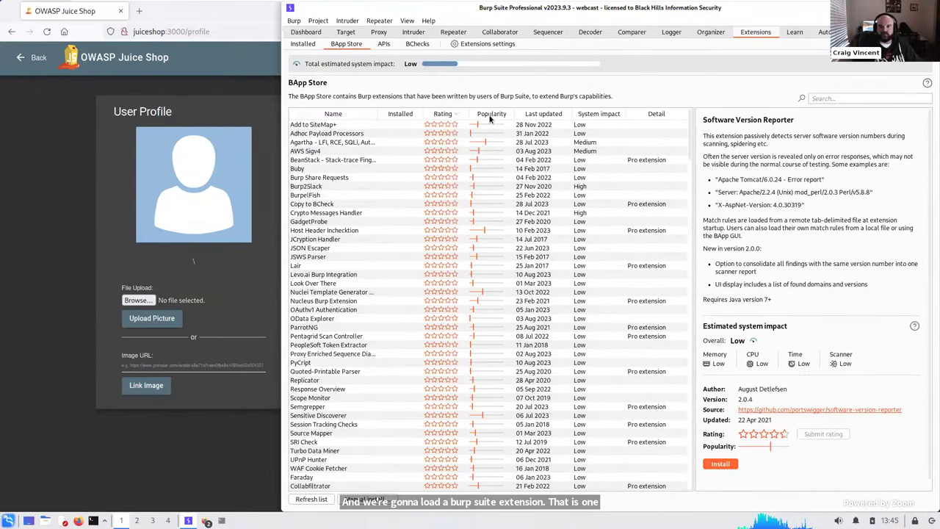
click(489, 117)
click(489, 117)
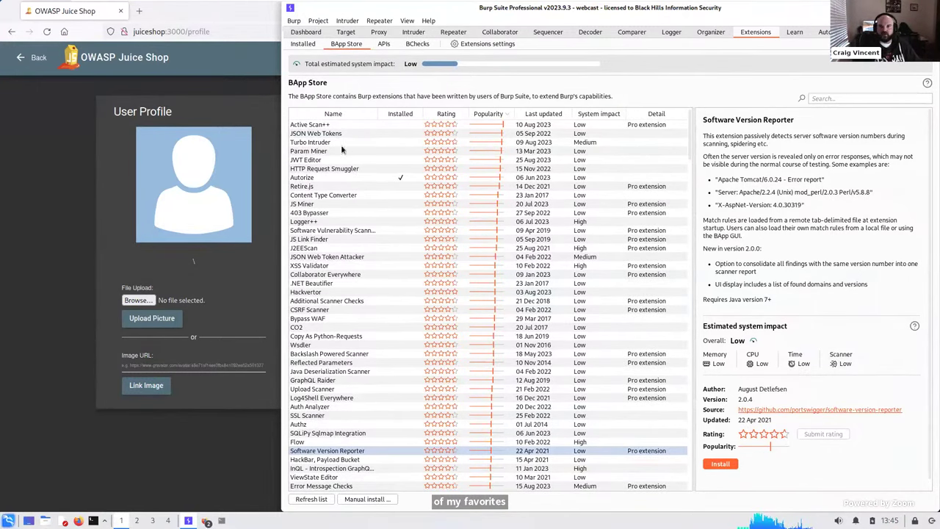
click(309, 177)
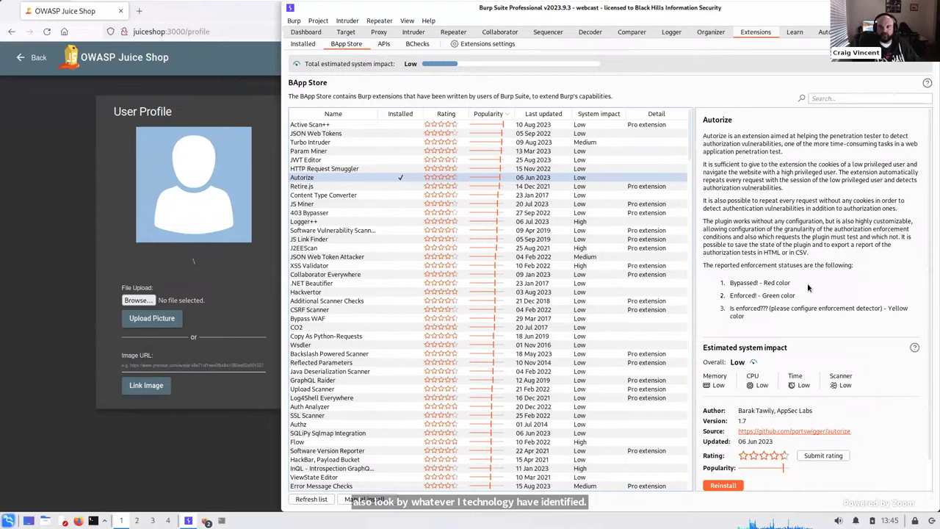
scroll(808, 287, down, 1)
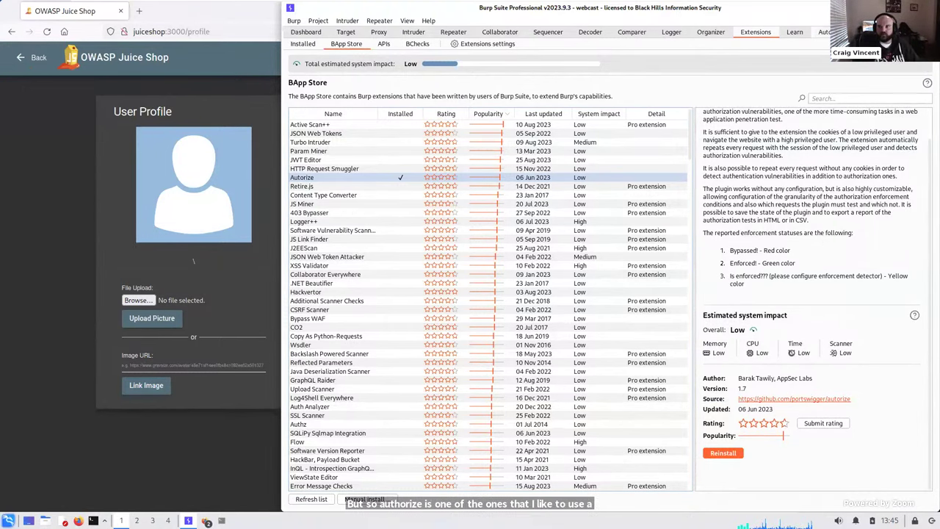
- Widen Autorize's configuration pane and delete the placeholder values after "Cookie:" in the temporary headers
click(825, 32)
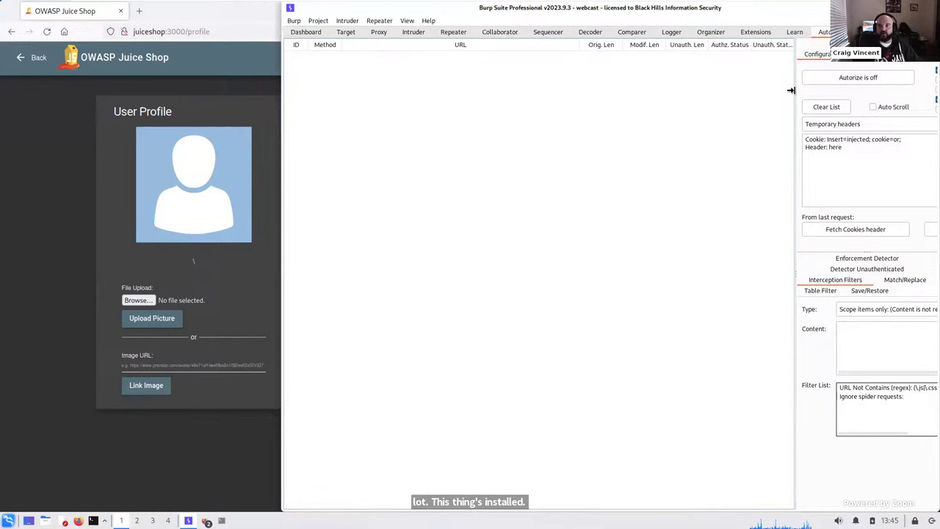
drag(790, 90, 582, 98)
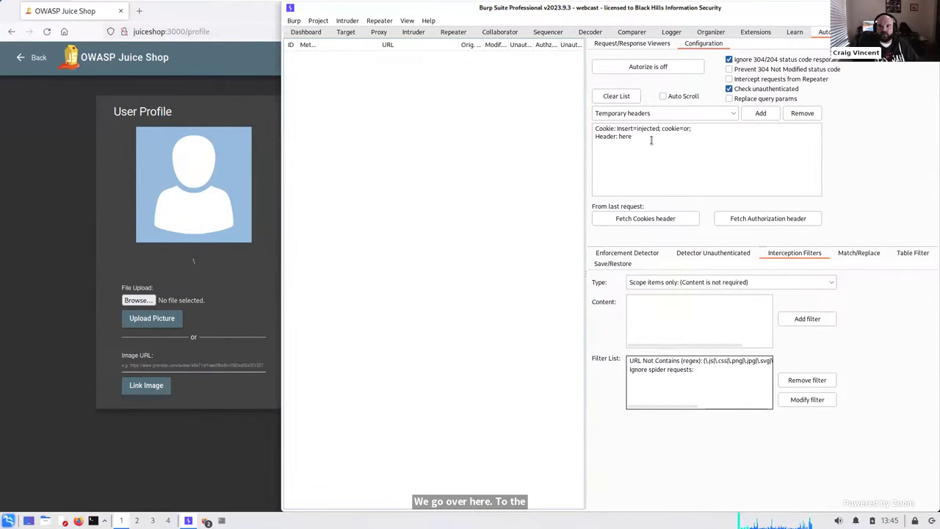
drag(646, 133, 623, 129)
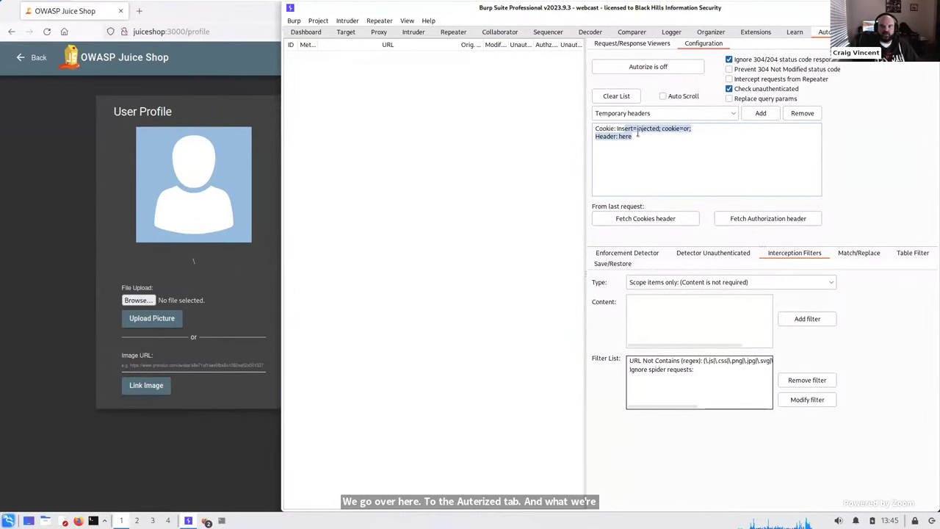
key(BackSpace)
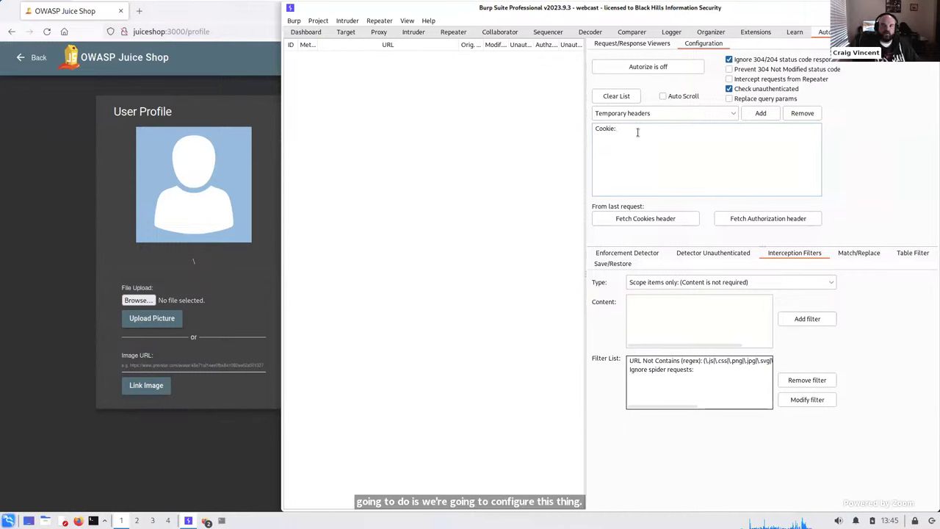
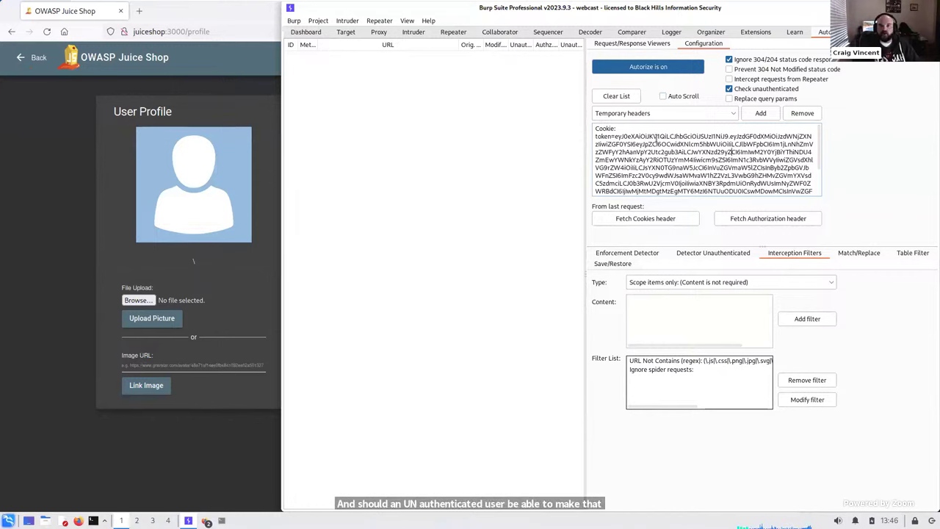
- Review the full low-privilege session cookie in Autorize's temporary headers
scroll(633, 153, down, 3)
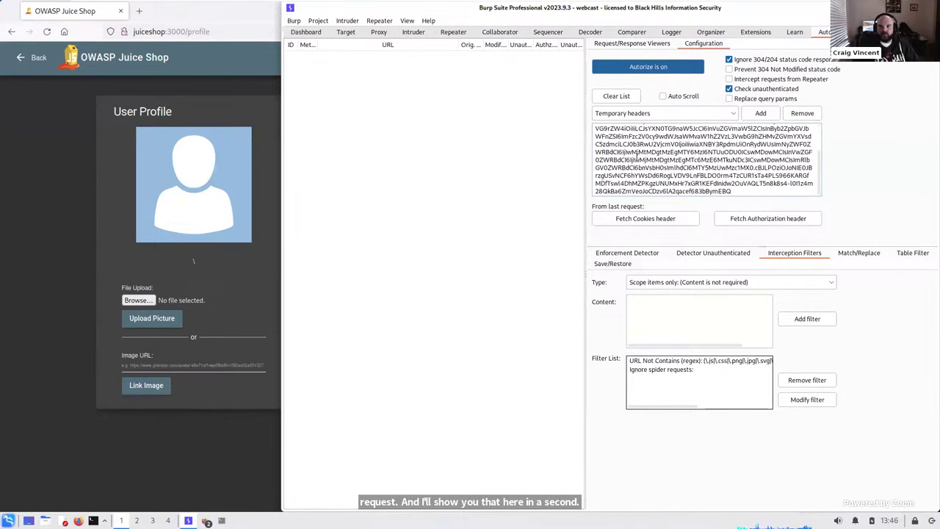
scroll(636, 158, up, 3)
click(657, 144)
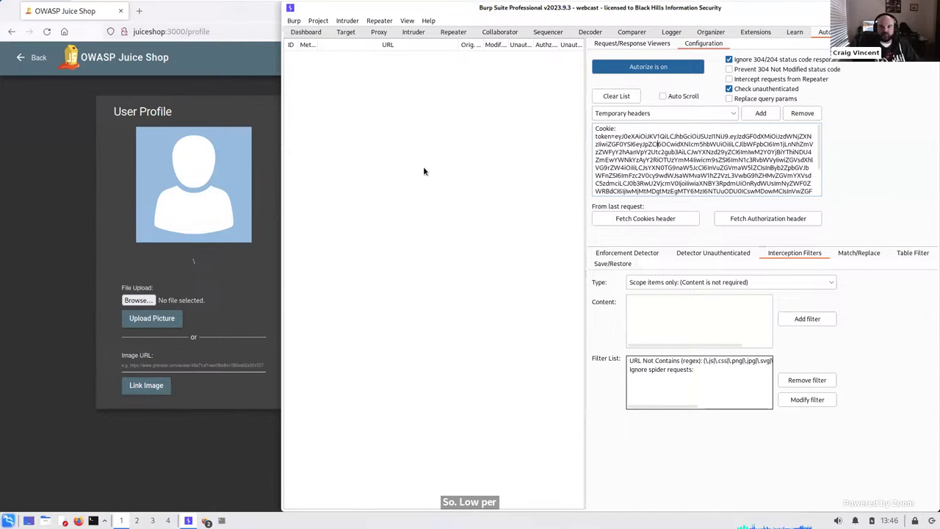
- Open the administrator's user profile in the second Firefox window with Autorize running, and return to Burp Suite
click(168, 90)
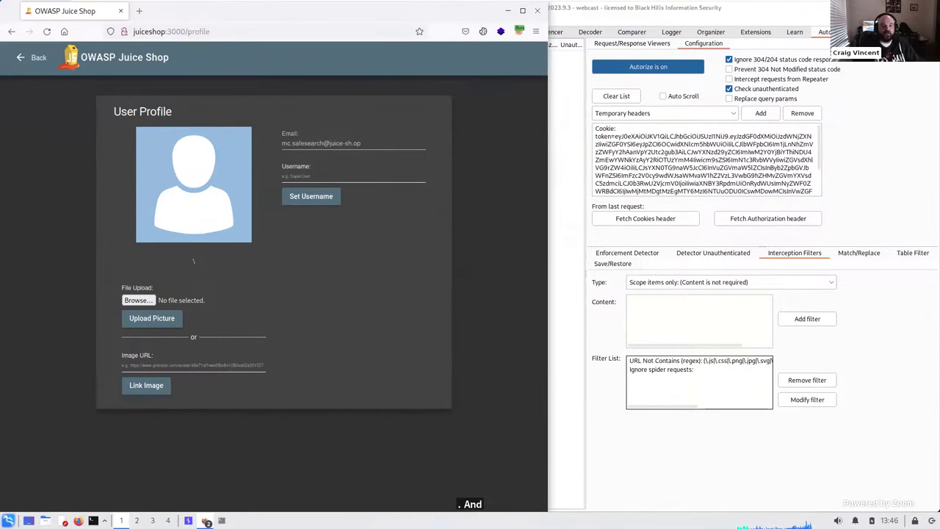
click(207, 520)
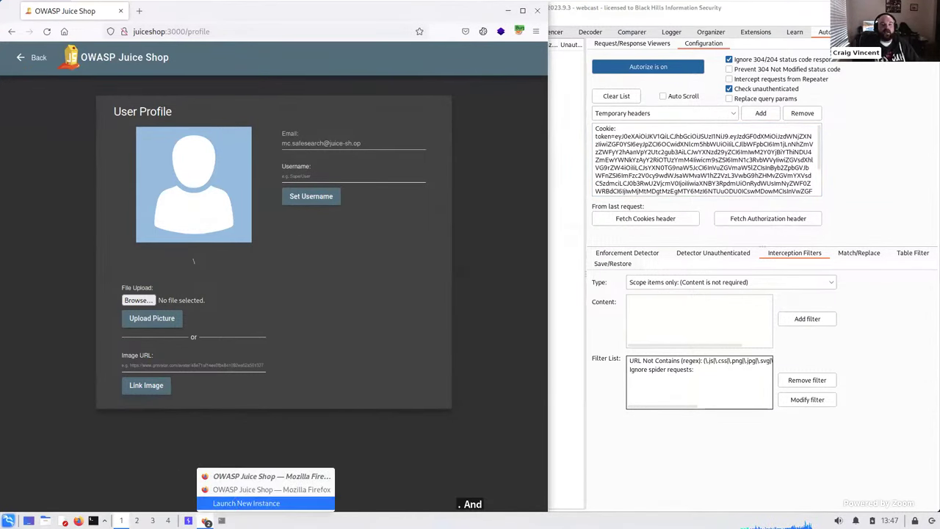
click(254, 489)
drag(496, 6, 283, 16)
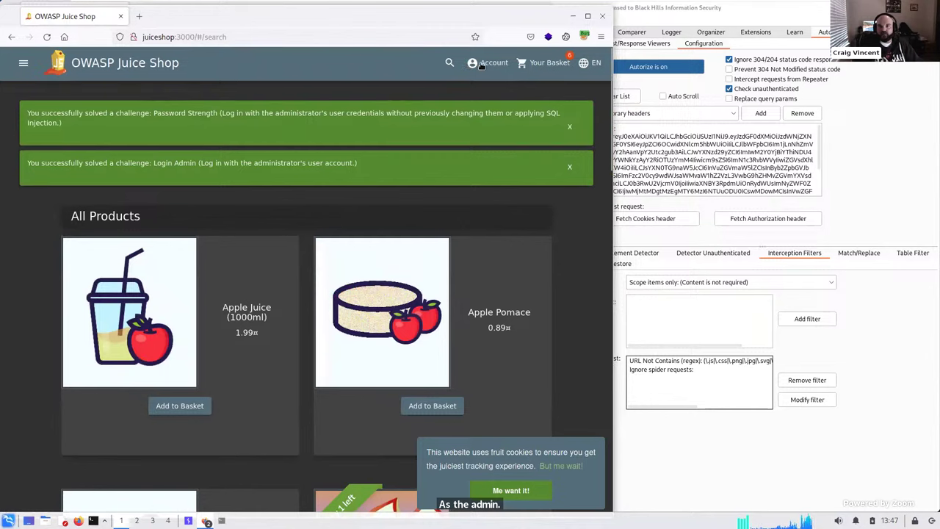
click(482, 65)
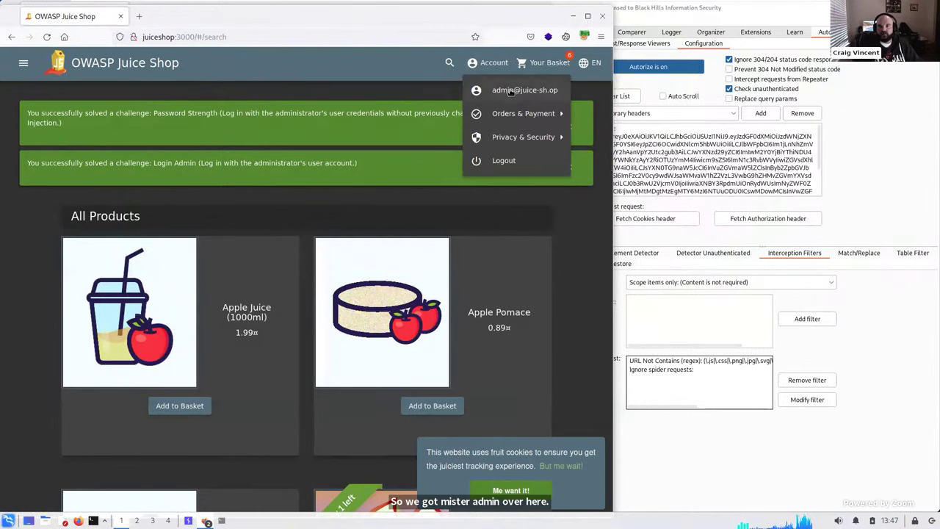
click(509, 91)
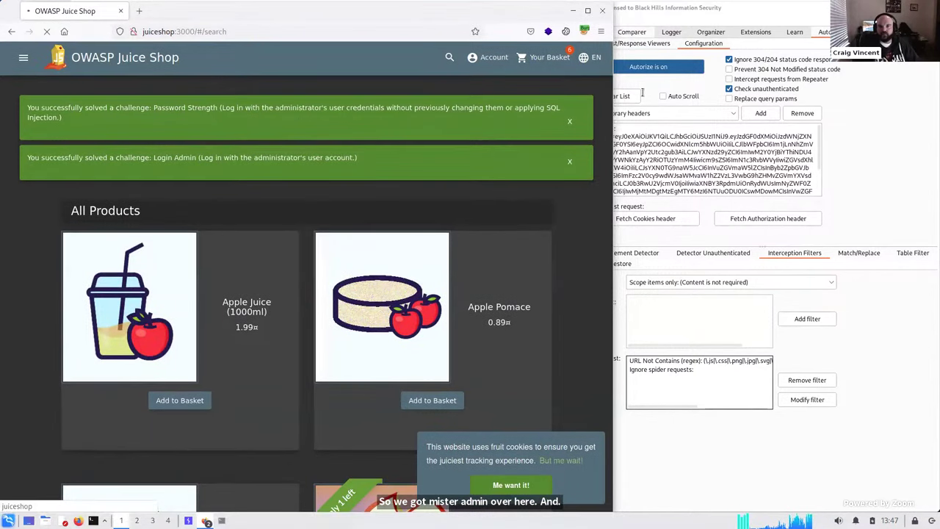
click(874, 147)
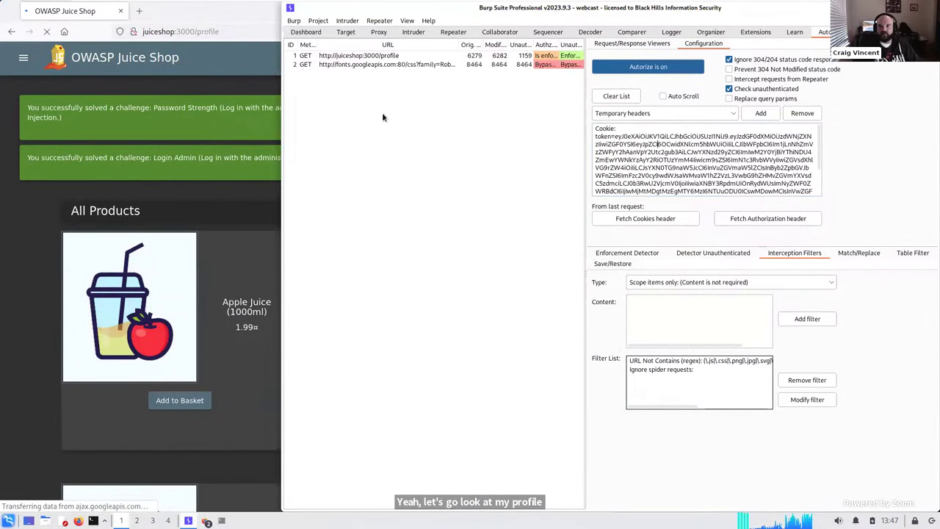
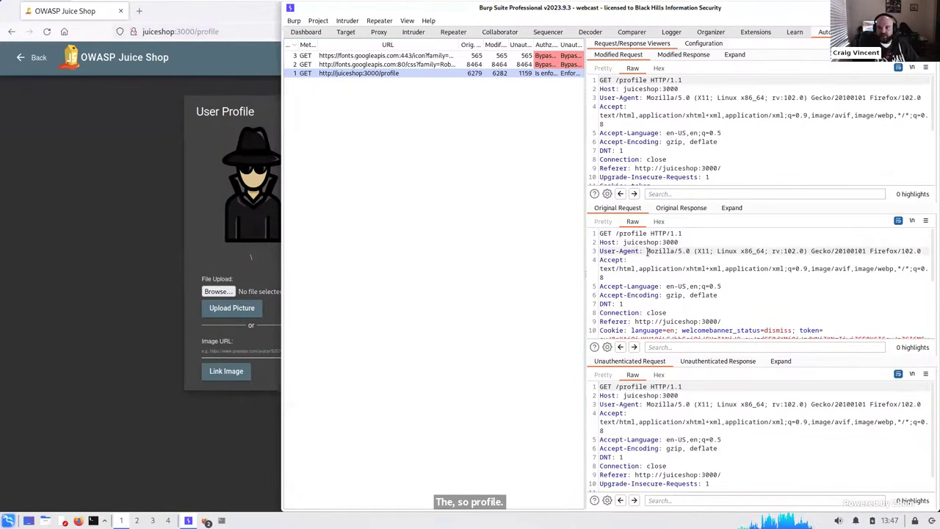
- Examine the original response, the modified response and the modified request's path that Autorize recorded for the /profile request
scroll(647, 252, down, 5)
click(683, 208)
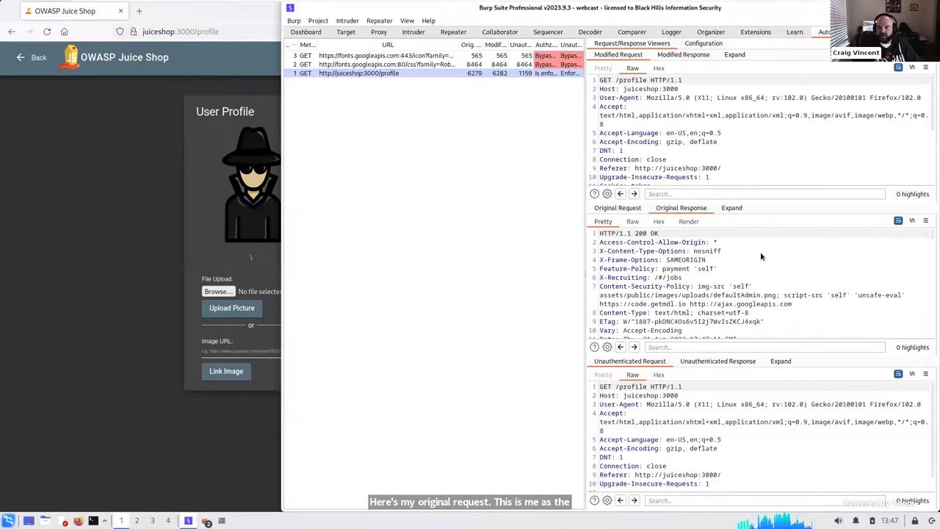
scroll(760, 256, down, 6)
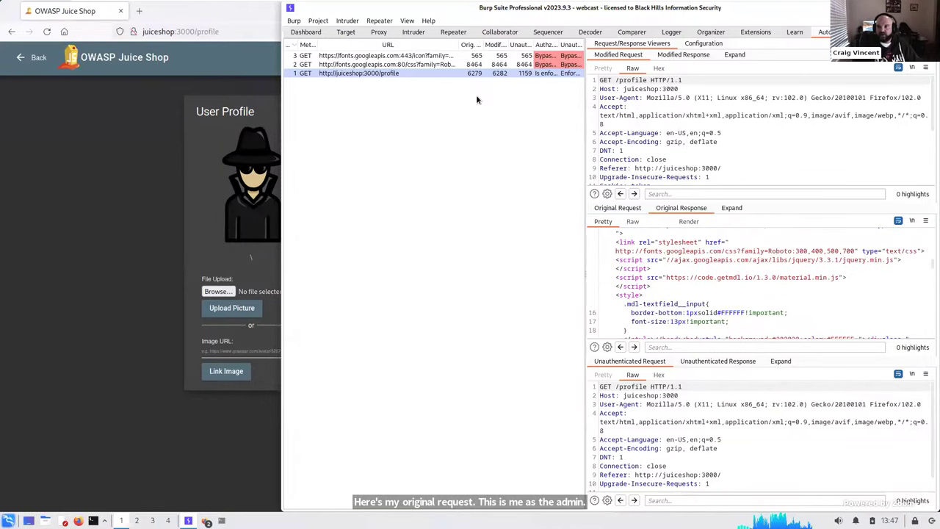
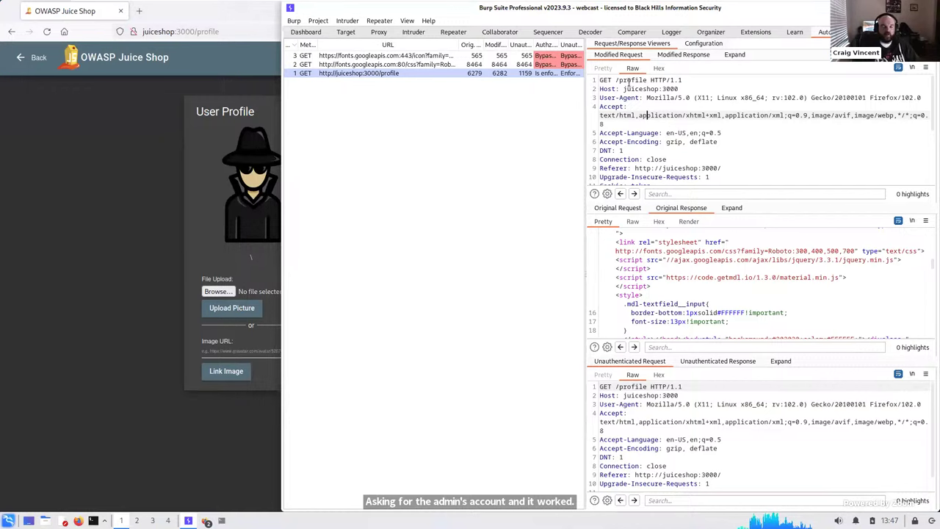
click(672, 56)
scroll(688, 112, down, 4)
scroll(688, 118, down, 4)
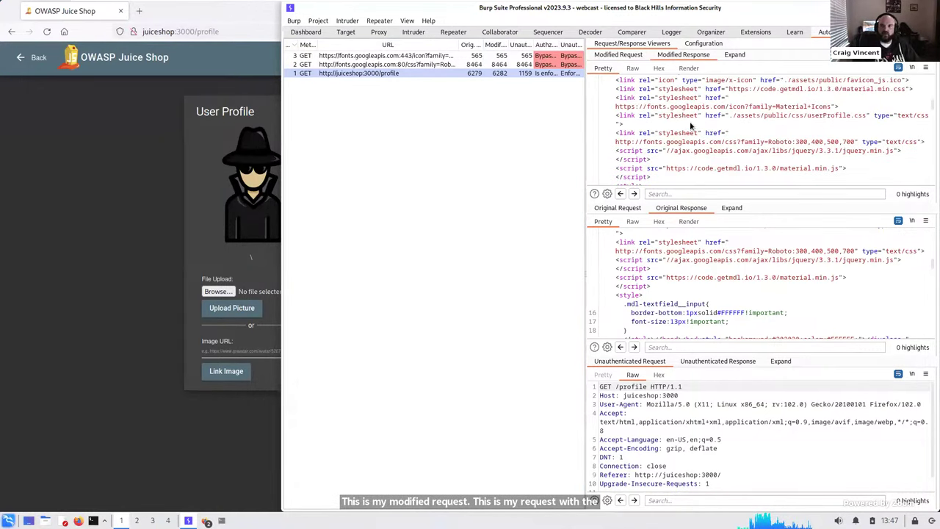
scroll(688, 131, up, 8)
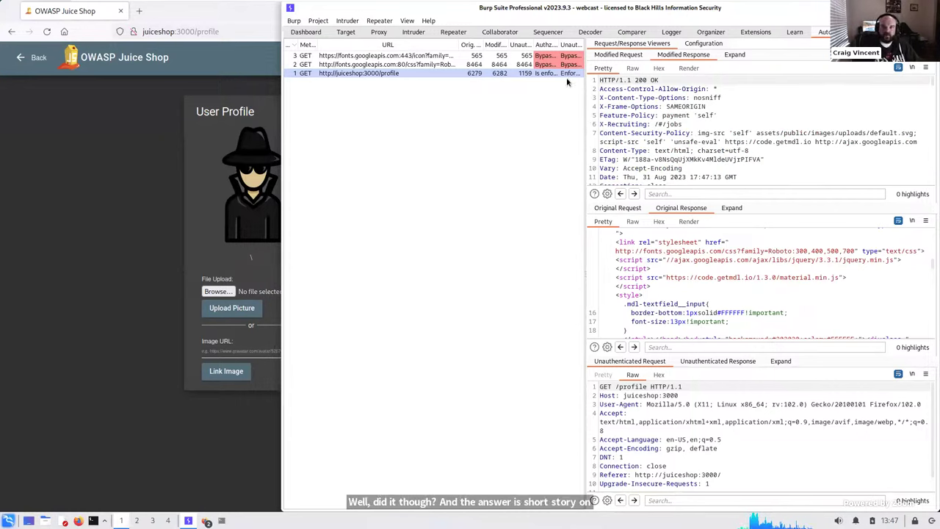
click(615, 56)
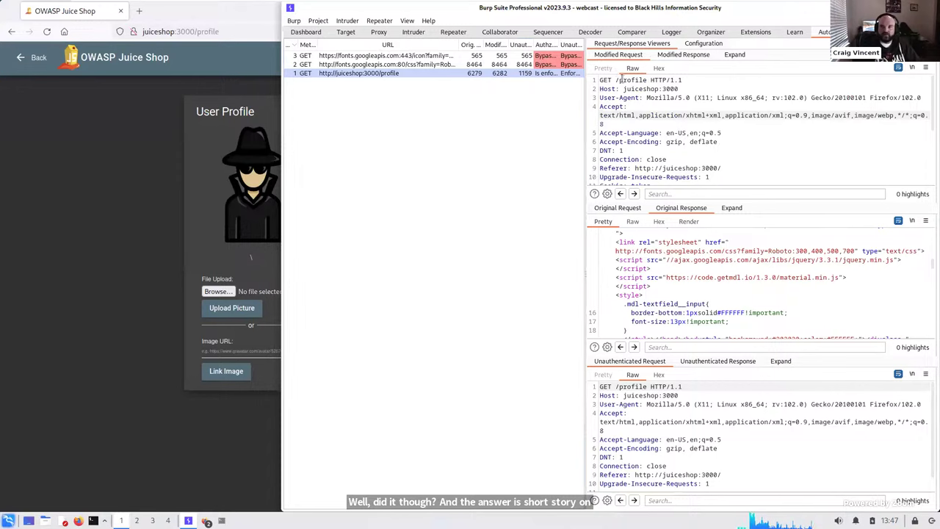
double_click(644, 80)
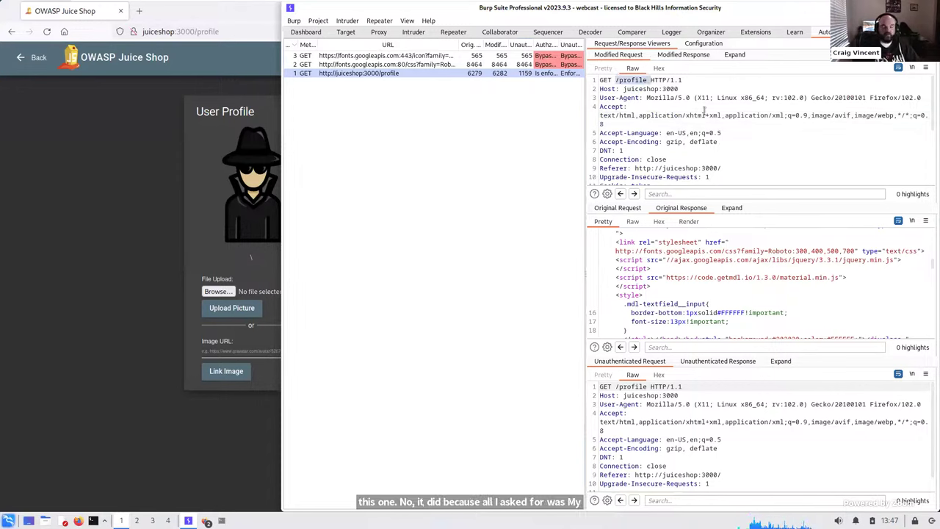
- Send the modified and original responses of the /profile request to Comparer and open Comparer's item lists
click(670, 56)
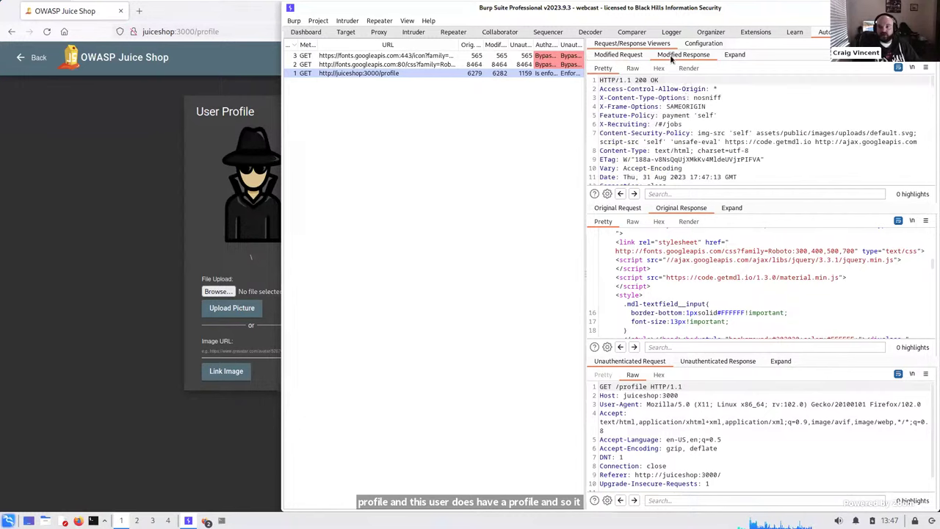
right_click(698, 112)
mouse_move(707, 147)
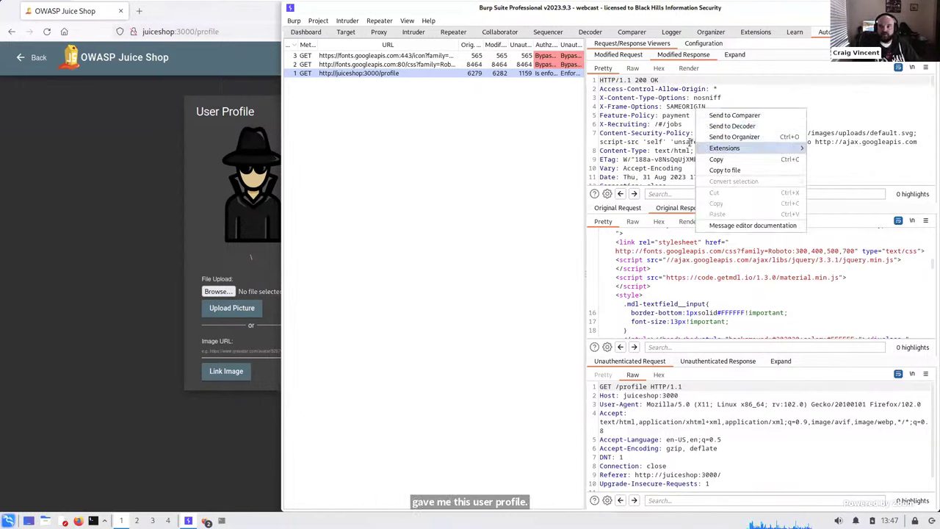
click(730, 115)
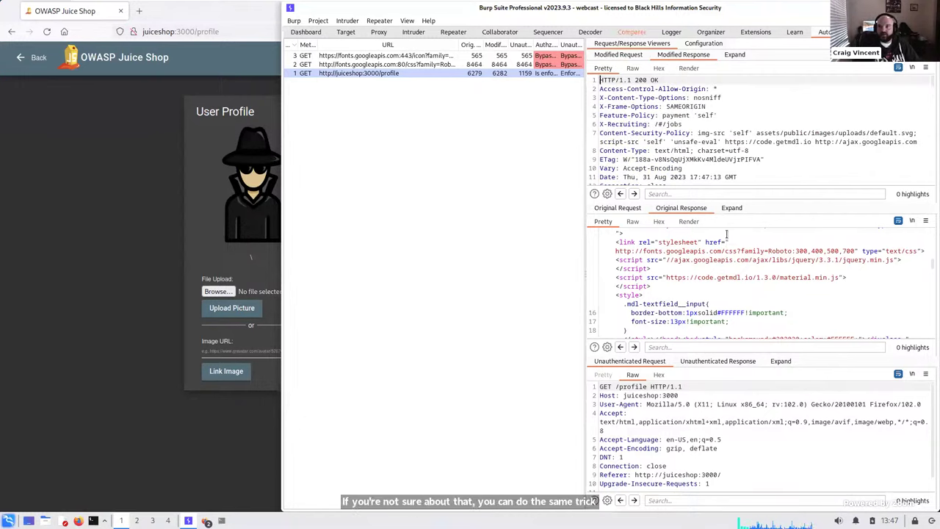
click(675, 211)
right_click(698, 263)
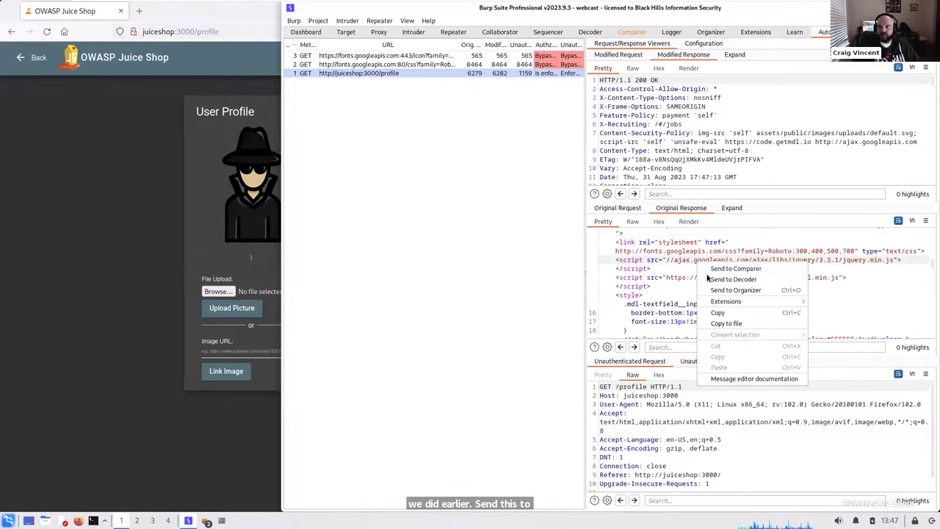
click(728, 269)
click(642, 34)
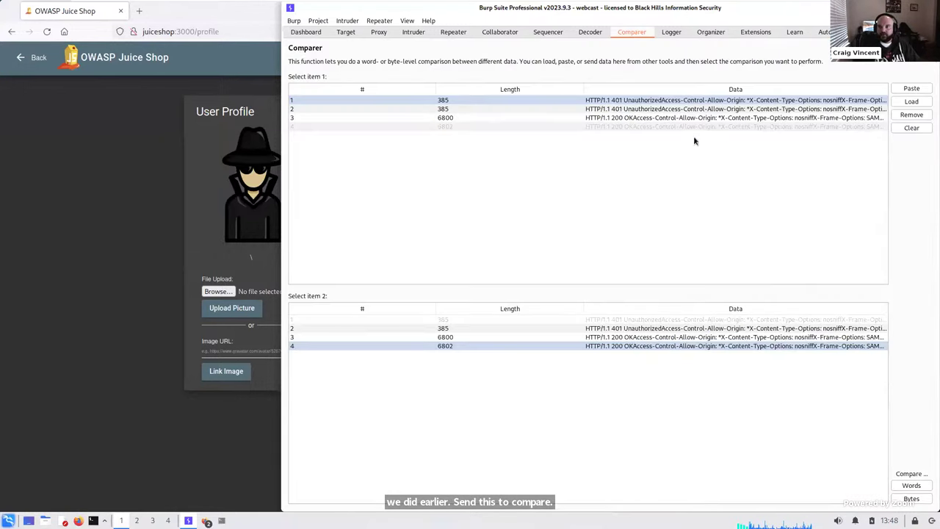
- Return to Autorize's results and read the unauthenticated response to the /profile request
click(492, 31)
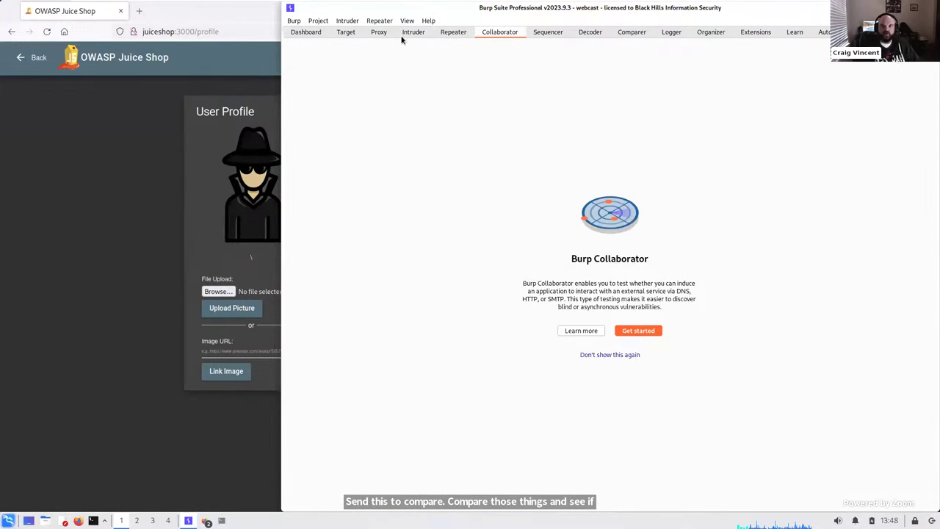
click(823, 32)
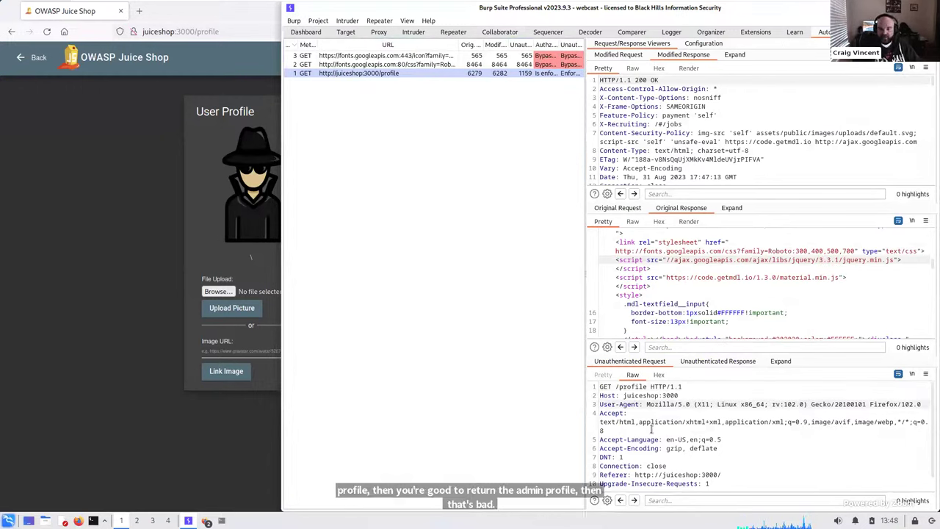
click(699, 361)
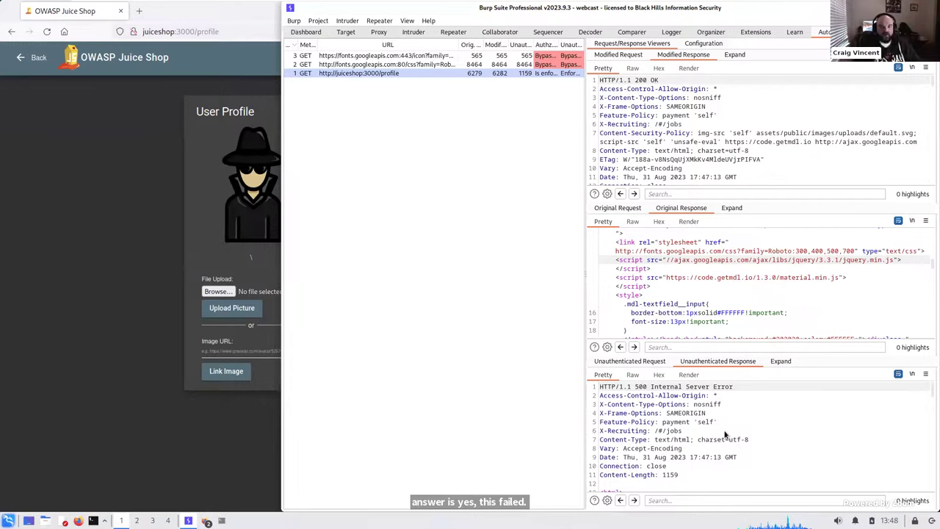
- Switch to the administrator's Firefox window and go back from the user profile to the All Products page
click(138, 131)
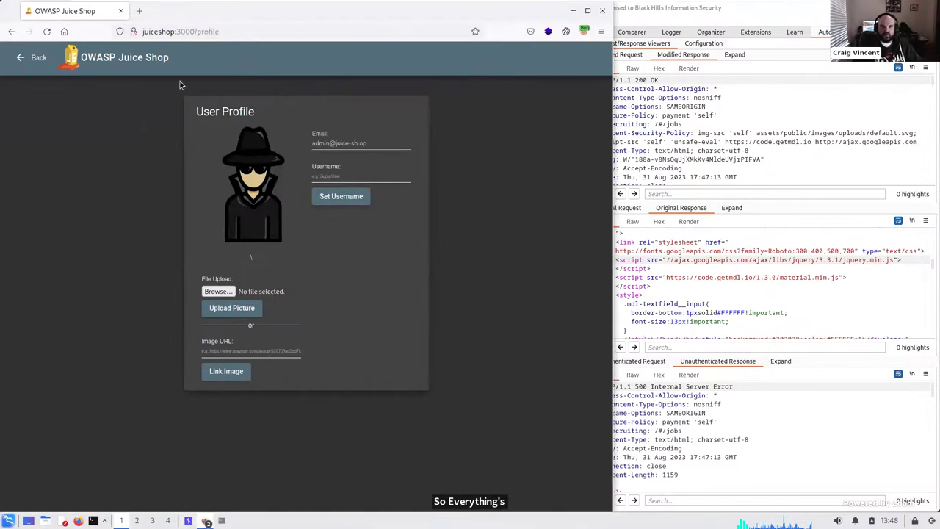
click(35, 58)
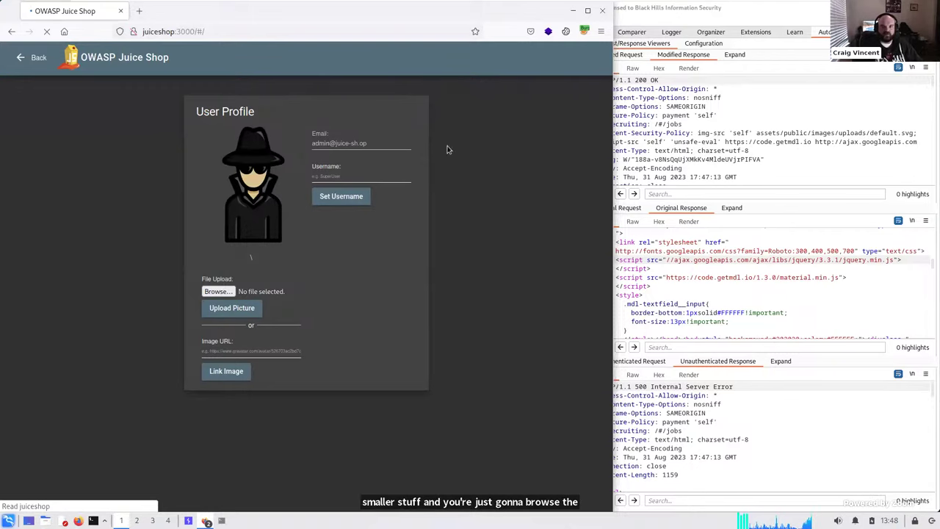
click(710, 276)
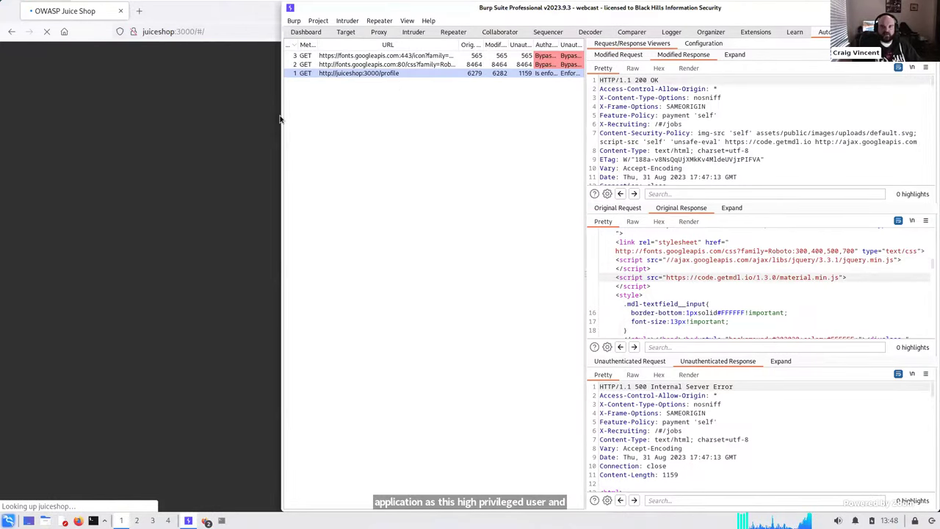
click(146, 135)
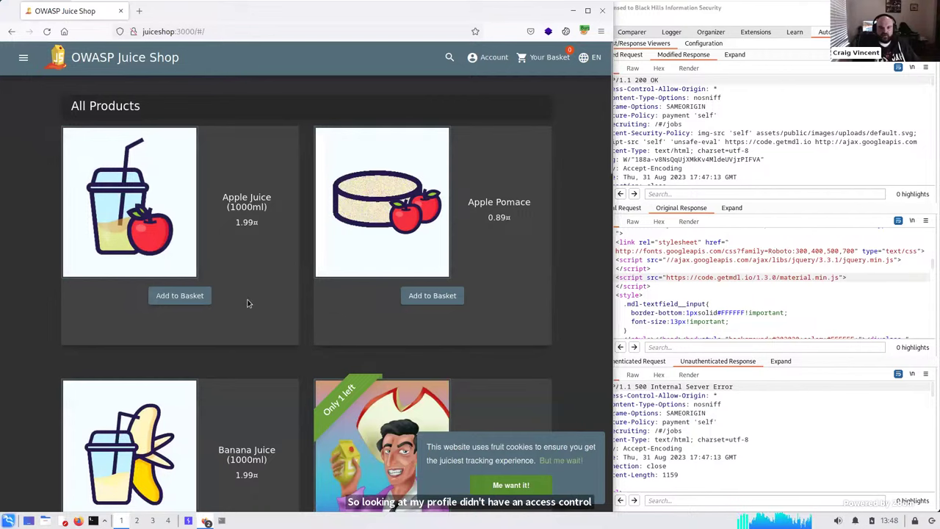
- Add Apple Juice (1000ml) and Apple Pomace to the administrator's basket, and switch to Burp Suite to view Autorize's captured requests
click(204, 302)
scroll(301, 286, down, 3)
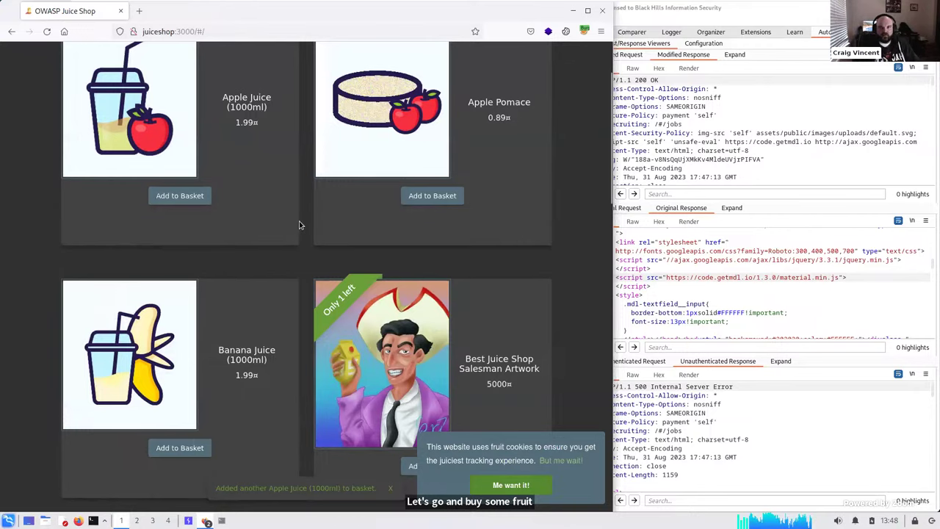
scroll(298, 220, up, 3)
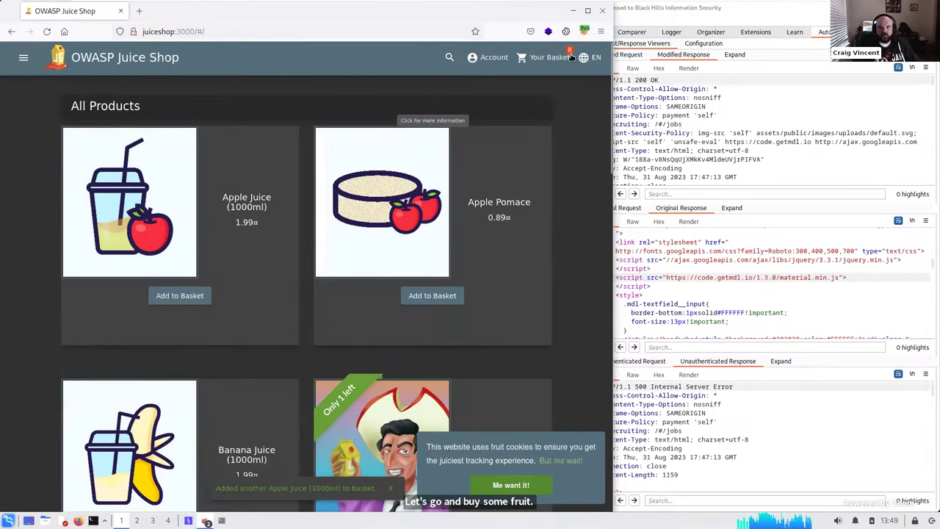
scroll(443, 227, down, 3)
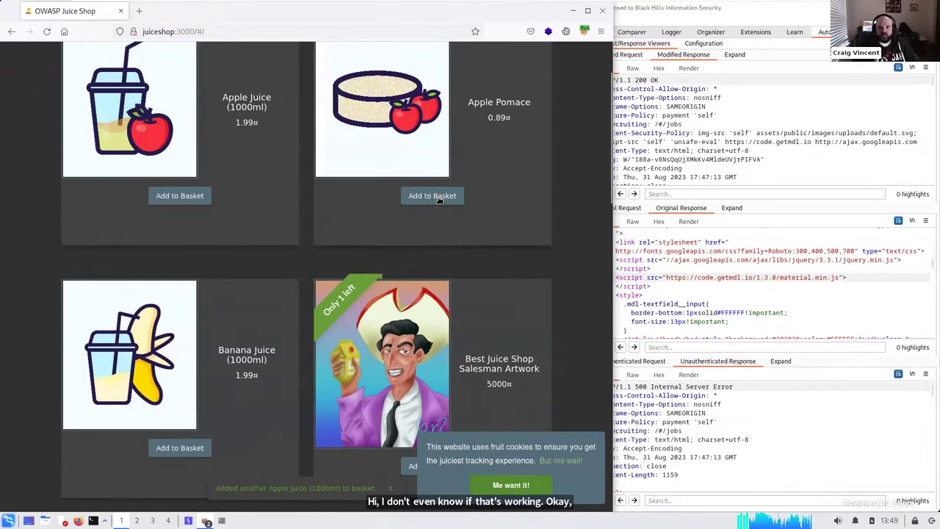
scroll(424, 250, down, 7)
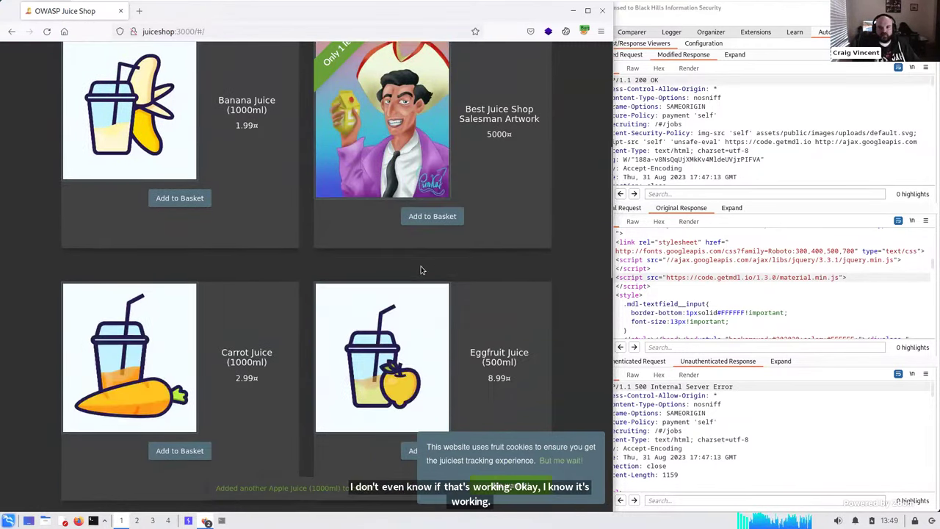
click(831, 403)
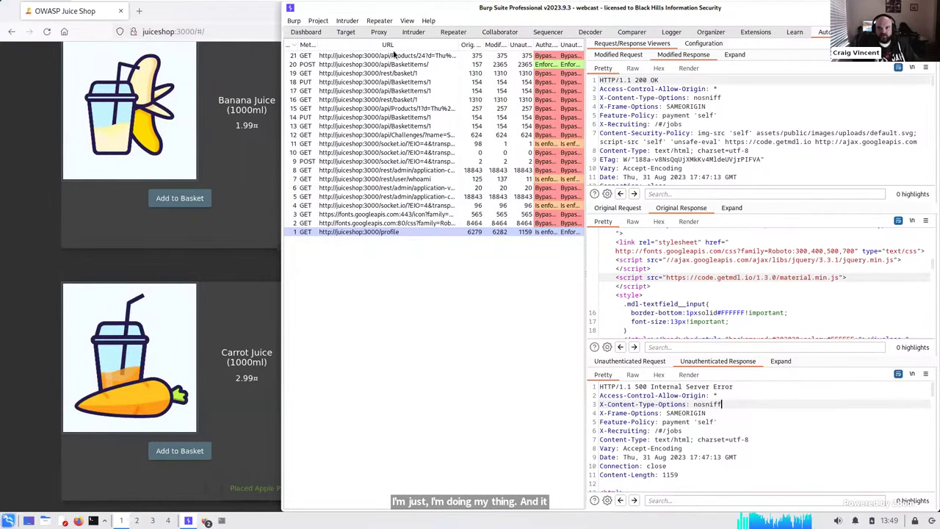
- Open the administrator's basket in Firefox and return to Autorize's request list in Burp Suite
click(39, 179)
scroll(340, 258, up, 5)
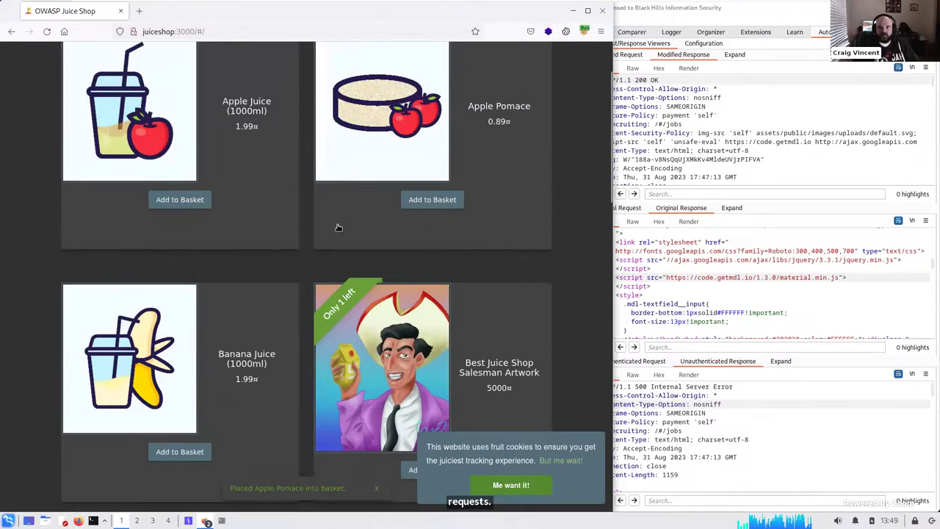
click(540, 60)
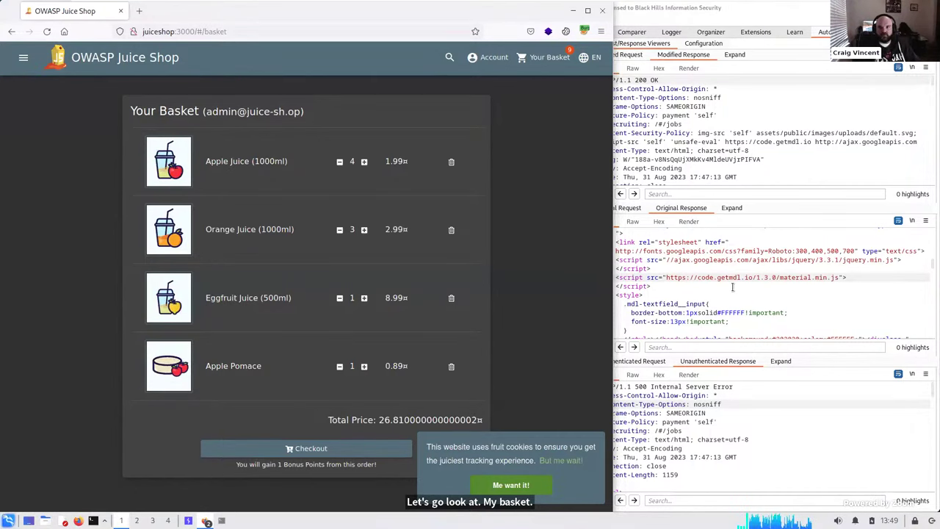
click(733, 287)
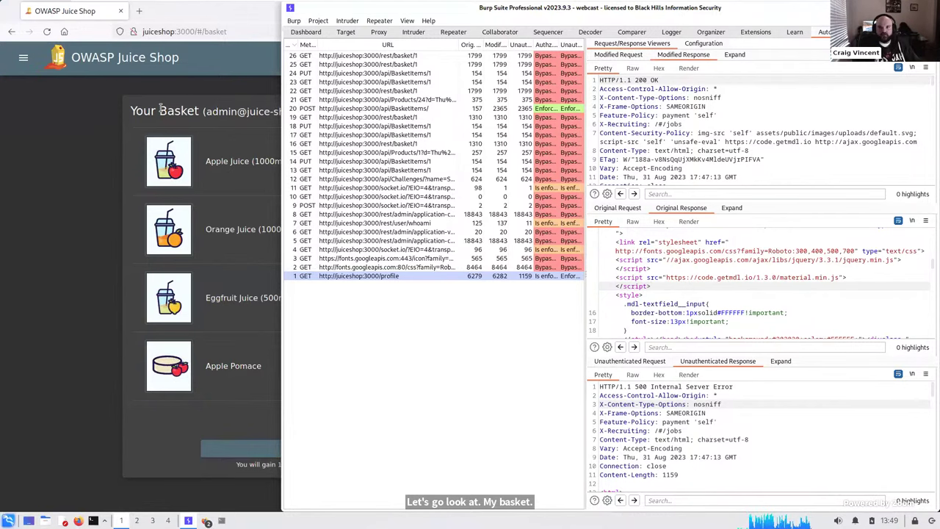
click(88, 116)
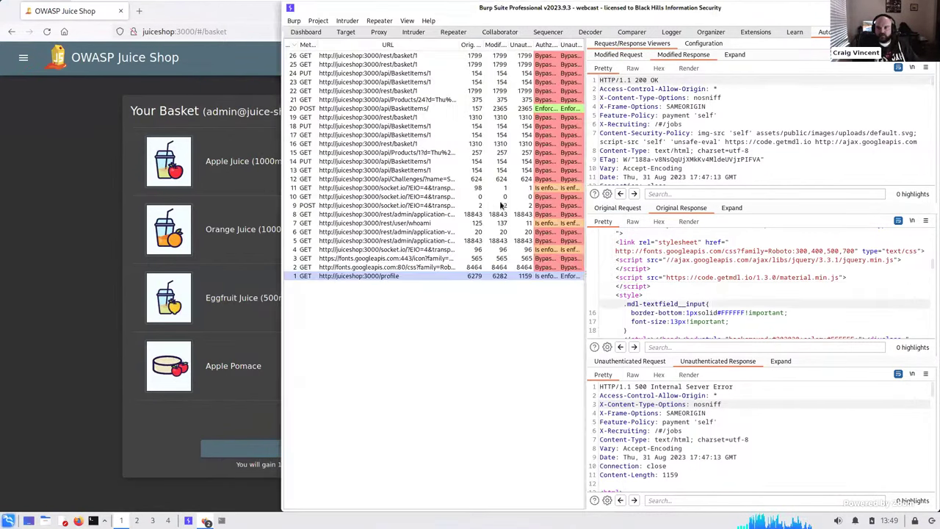
click(784, 302)
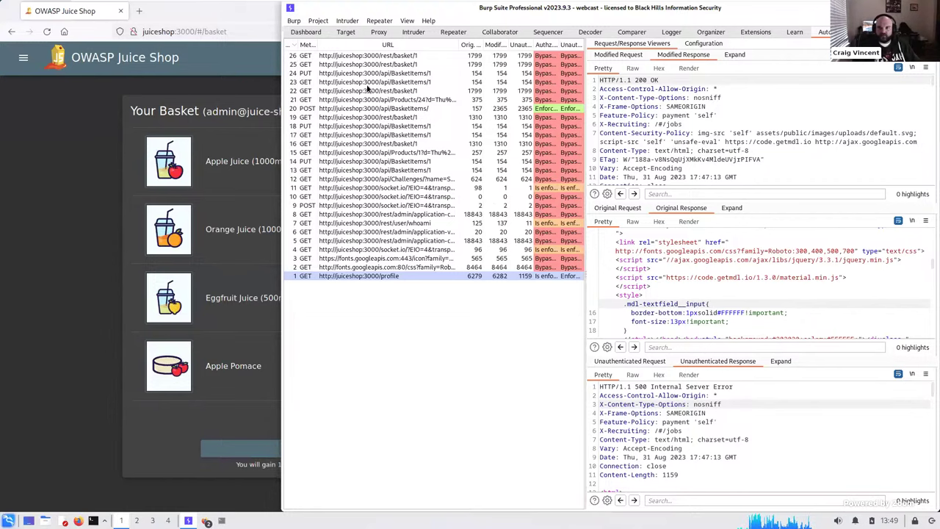
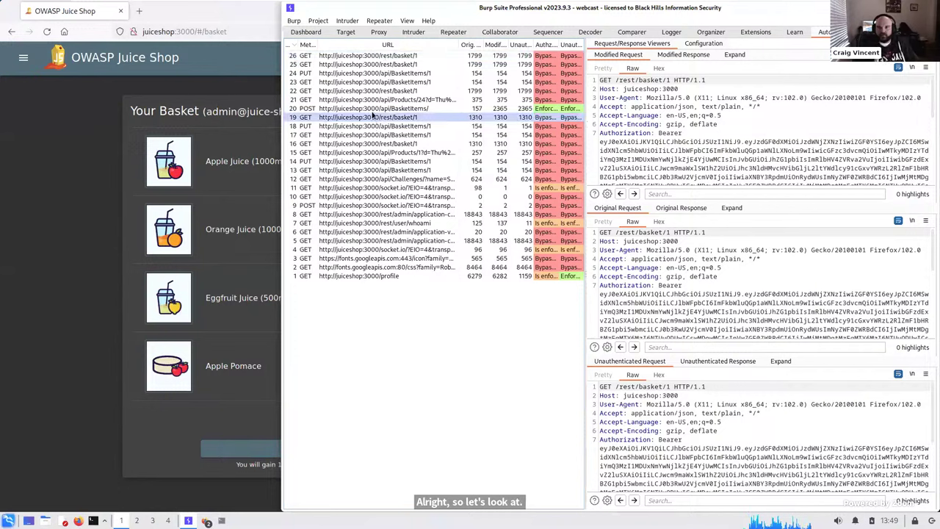
- Inspect Autorize's BasketItems and basket requests, and read the modified response of GET /rest/basket/1 in row 25
click(387, 136)
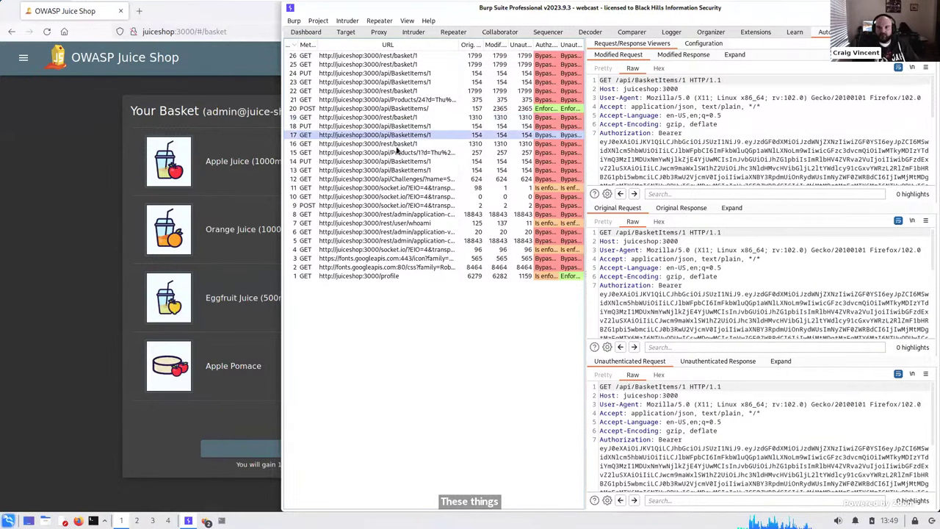
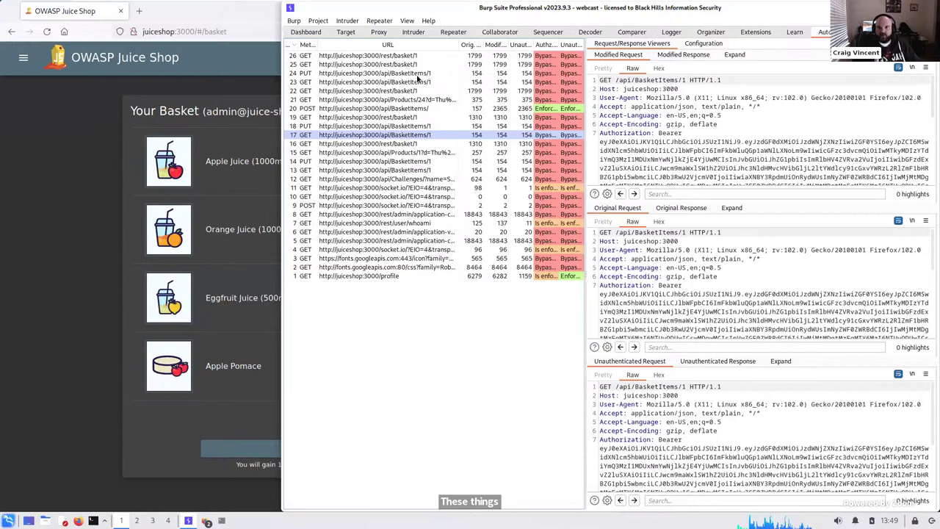
click(420, 76)
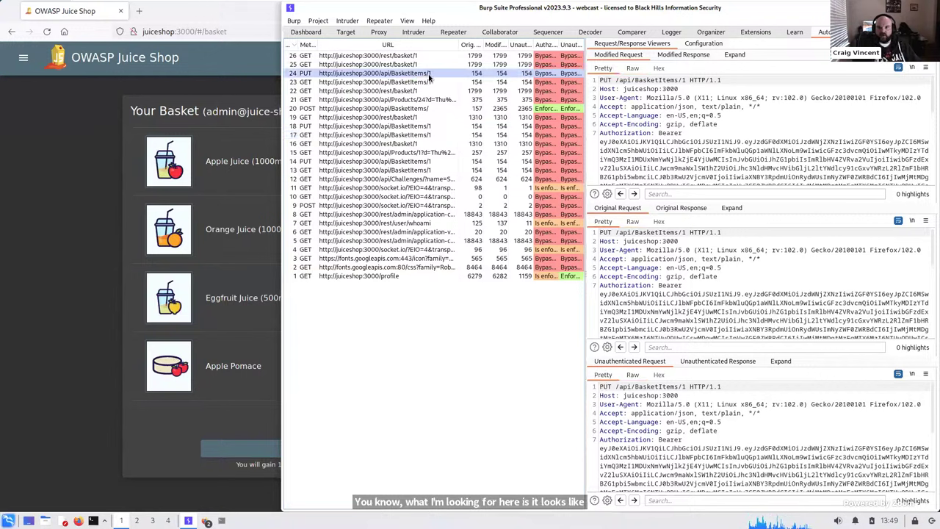
click(418, 65)
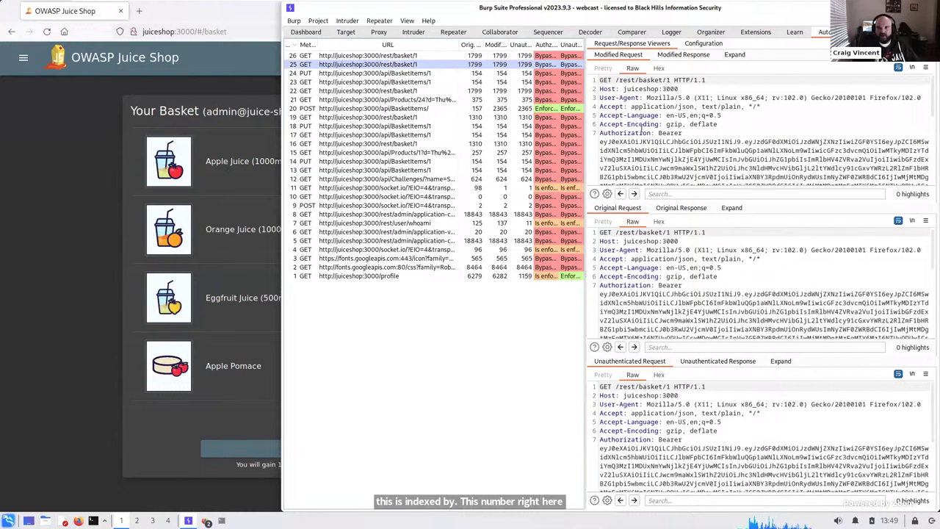
click(685, 56)
scroll(741, 156, down, 6)
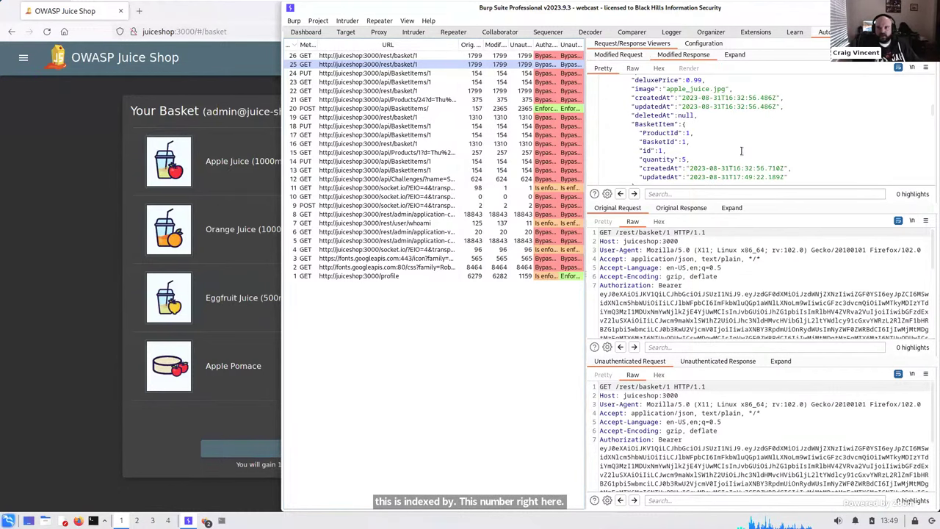
- Compare the product entries in Autorize's modified and original responses for the row 25 request GET /rest/basket/1
scroll(729, 124, down, 5)
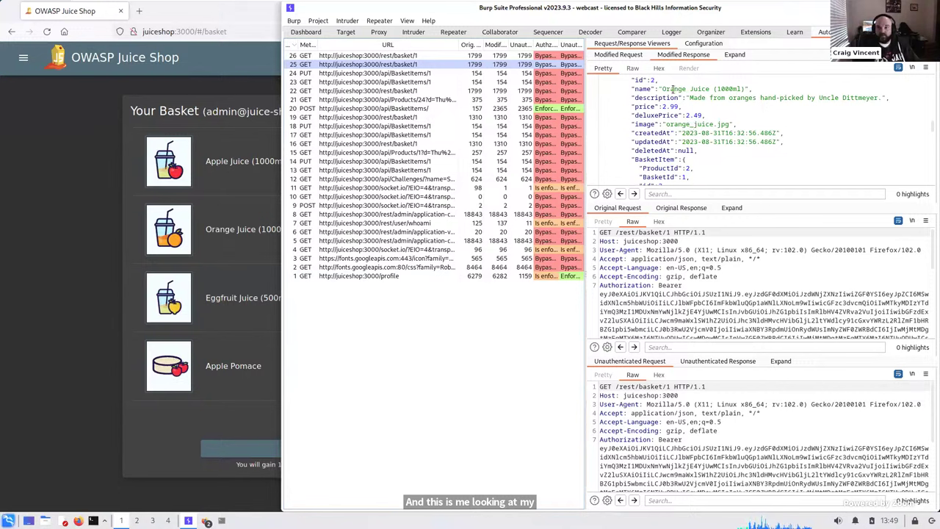
drag(673, 89, 737, 132)
click(736, 133)
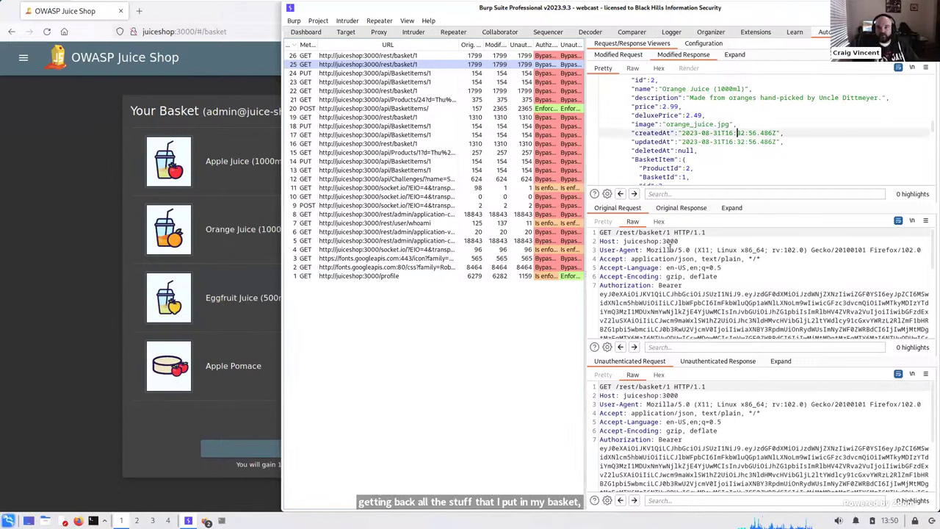
click(680, 208)
scroll(709, 275, down, 8)
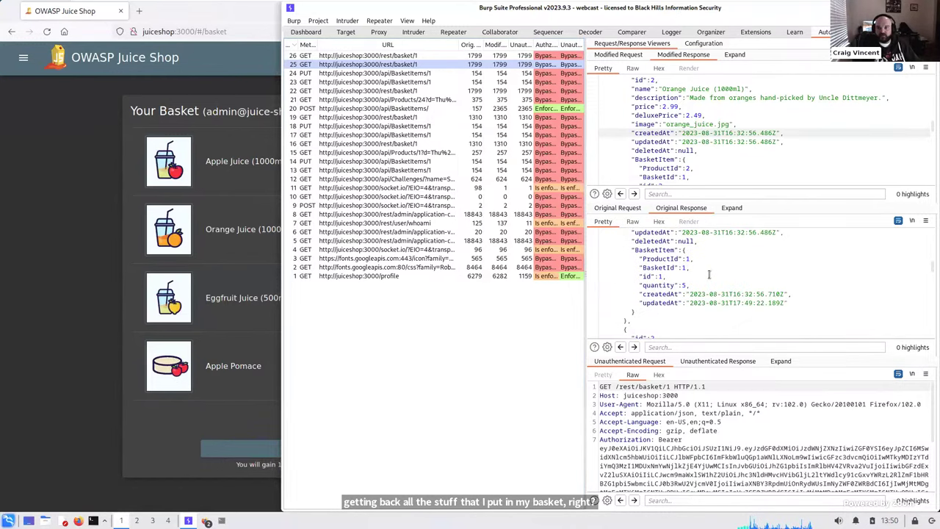
scroll(687, 137, up, 3)
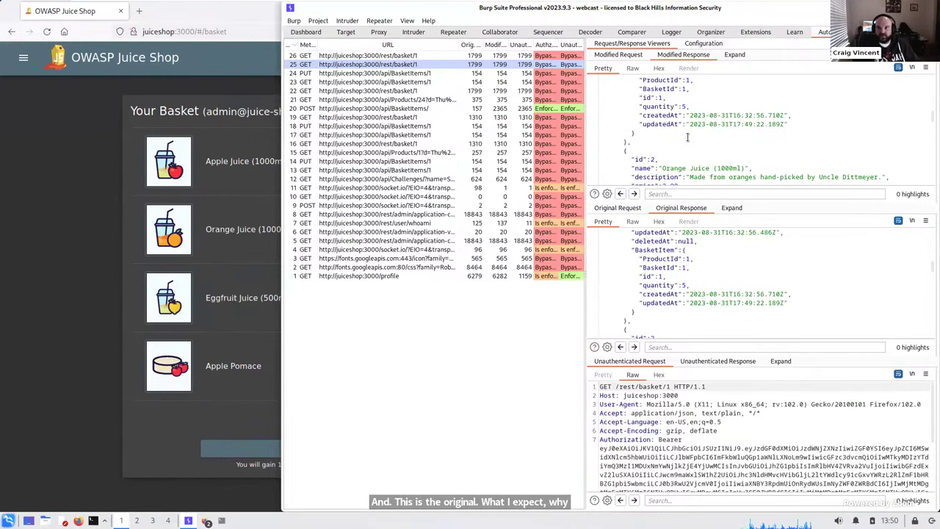
scroll(687, 137, down, 1)
scroll(689, 142, up, 10)
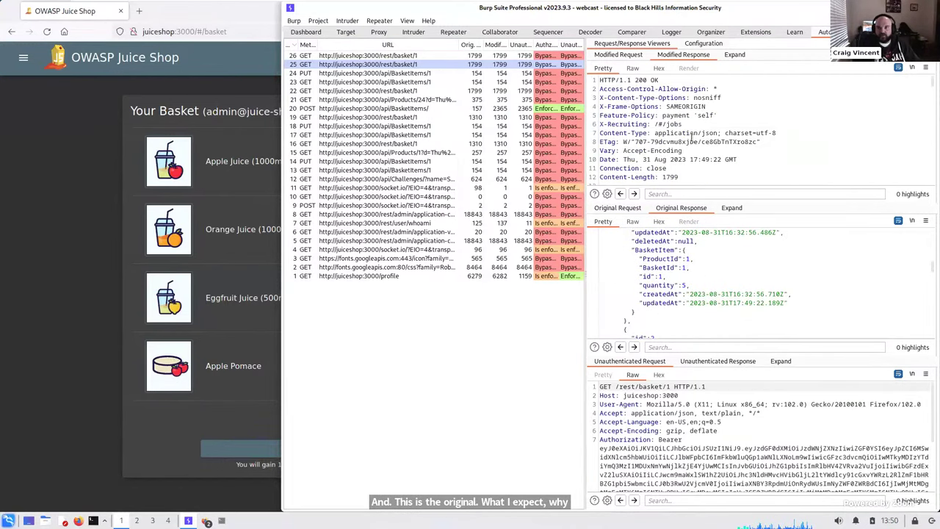
scroll(680, 112, down, 7)
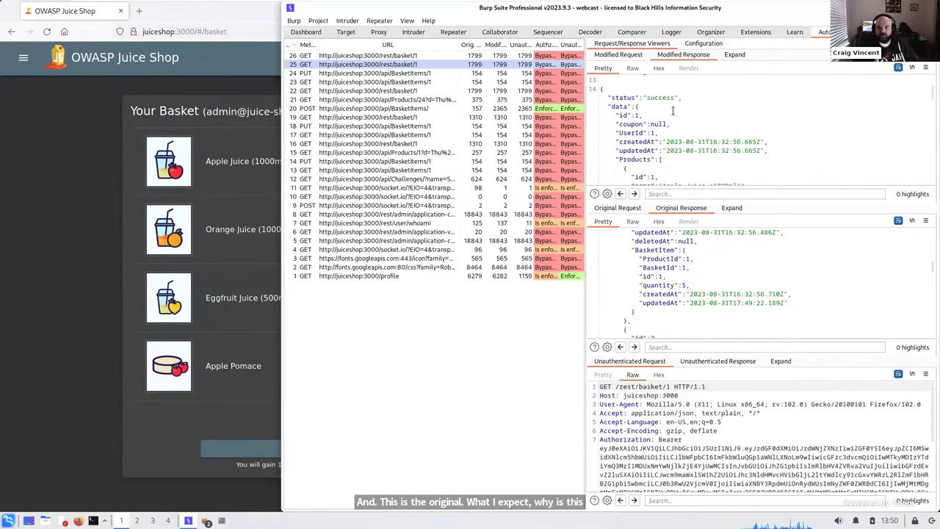
scroll(671, 116, down, 1)
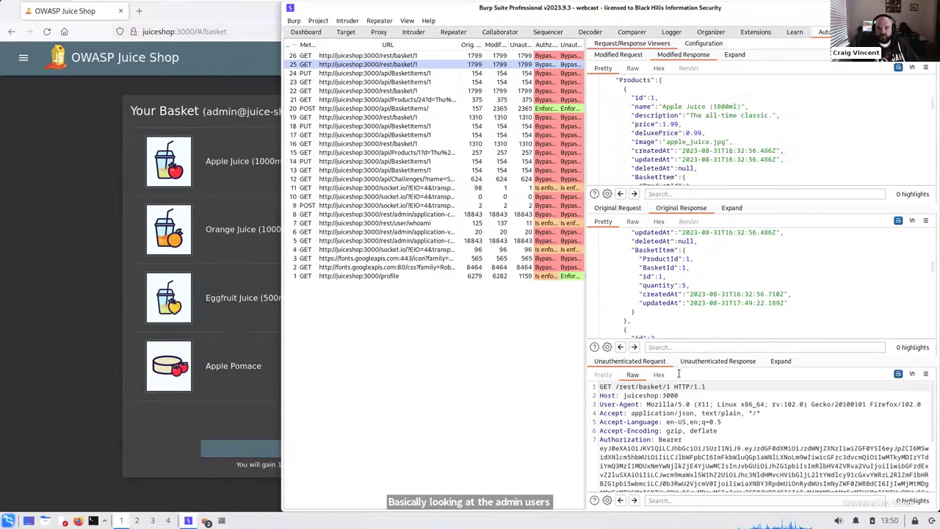
- Read the unauthenticated response for the same basket request and reselect row 25 in Autorize
click(705, 361)
scroll(688, 419, down, 6)
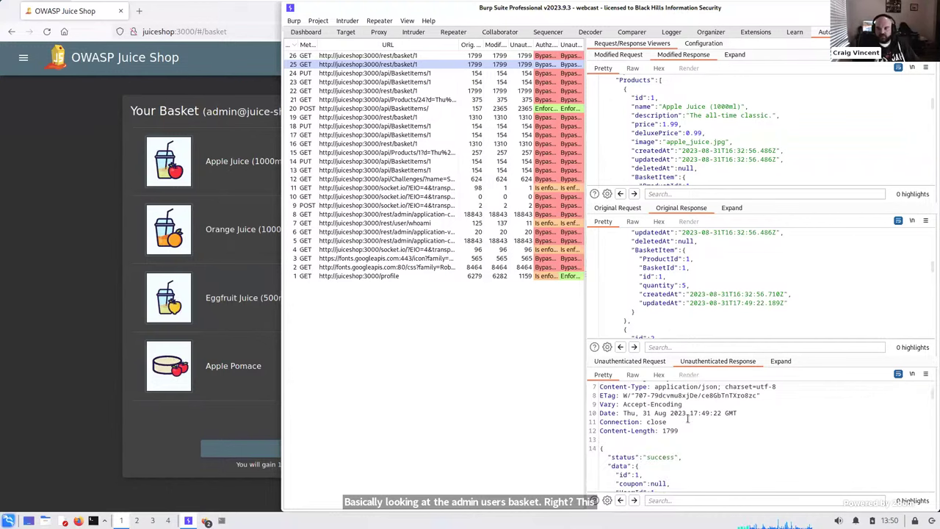
scroll(694, 427, down, 2)
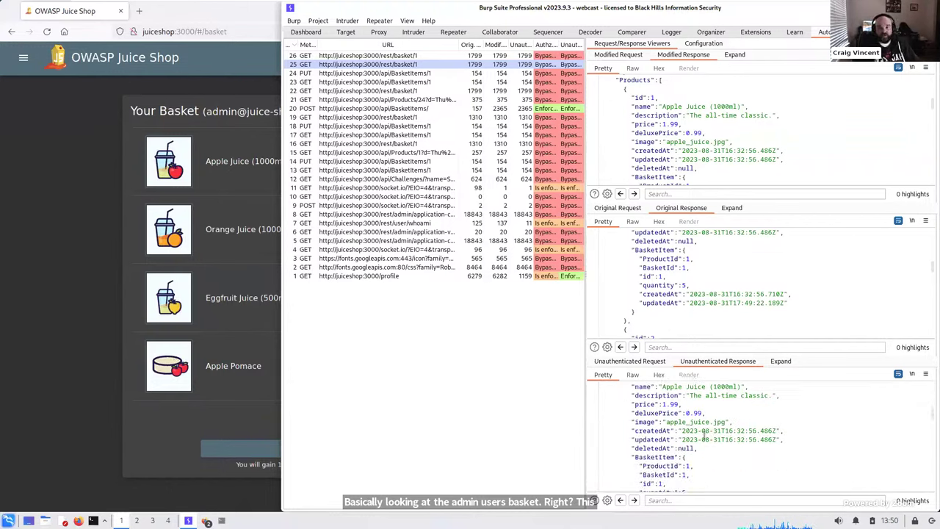
scroll(698, 430, down, 6)
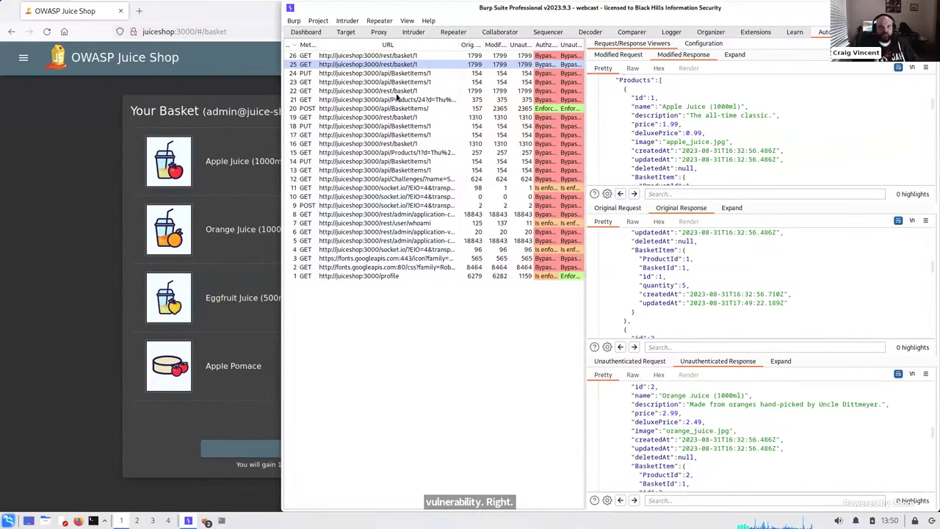
click(409, 68)
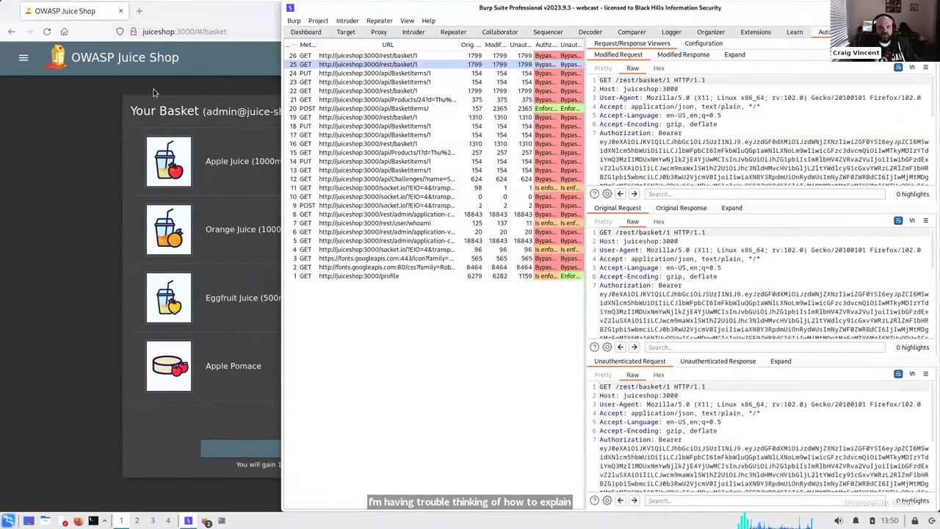
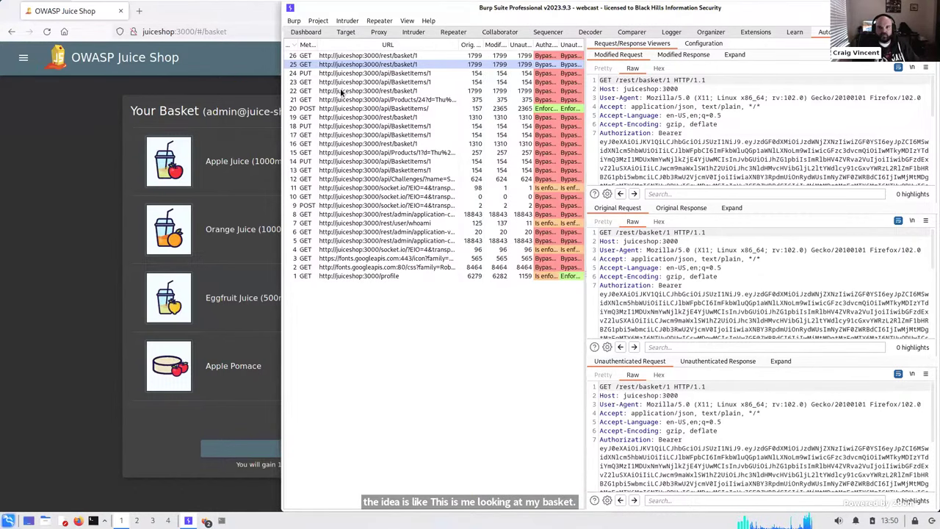
- Switch to the administrator's Firefox window, reload the basket page and highlight the account e-mail in its heading
click(95, 109)
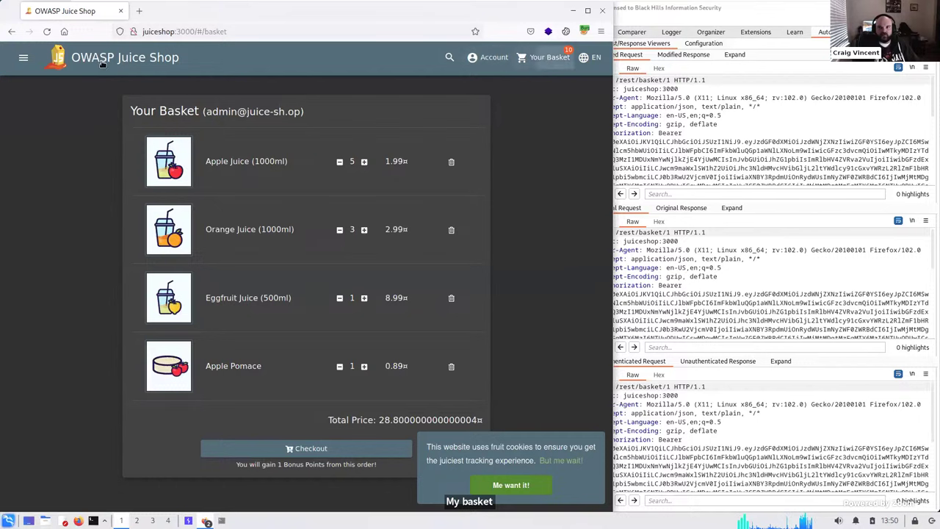
key(F5)
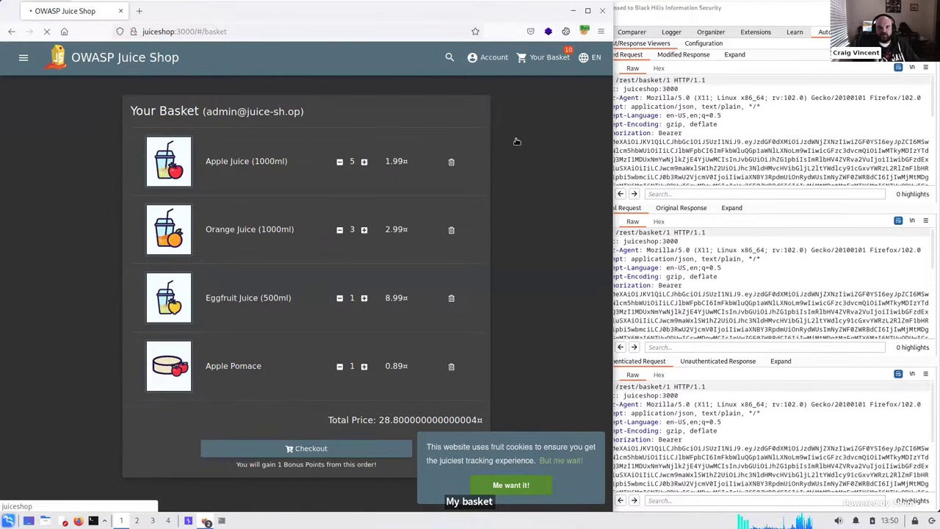
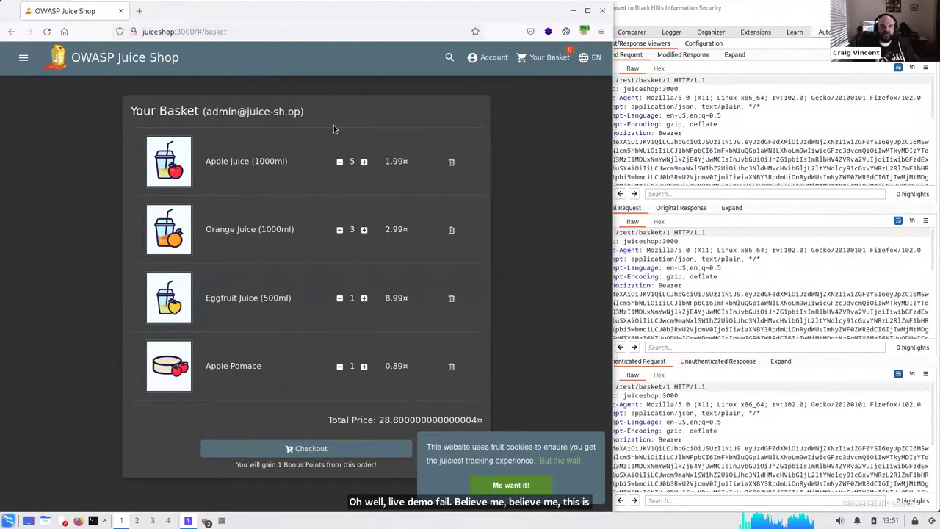
double_click(274, 111)
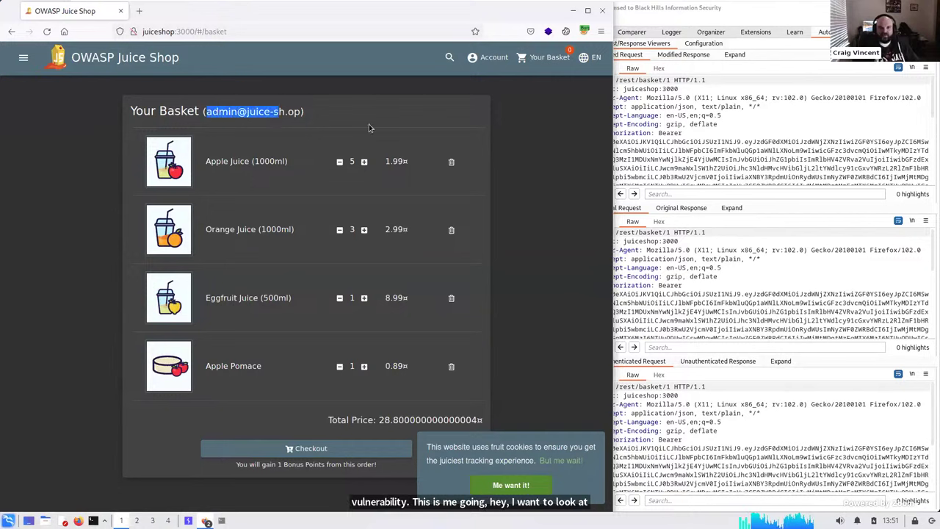
click(527, 122)
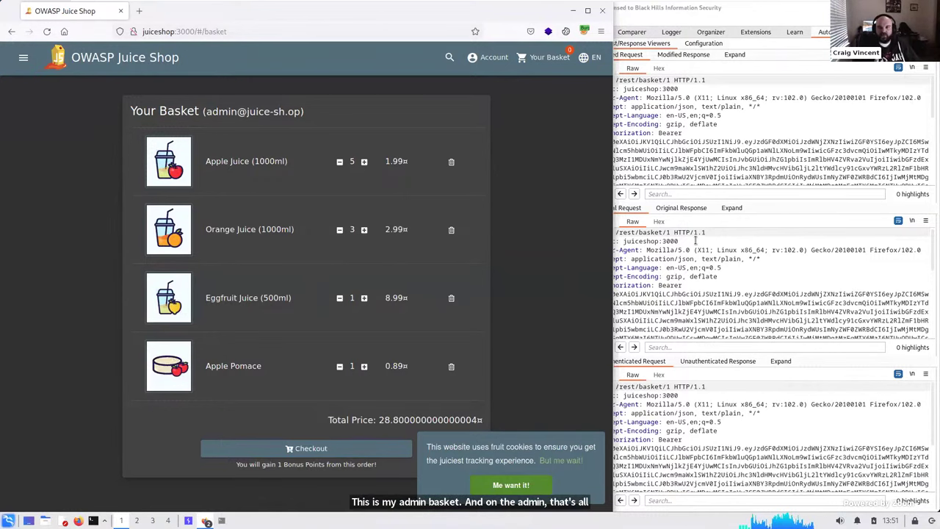
- Compare Autorize's /rest/basket/1 requests in Burp Suite with the basket page's address in Firefox, and check the site's connection information
click(631, 222)
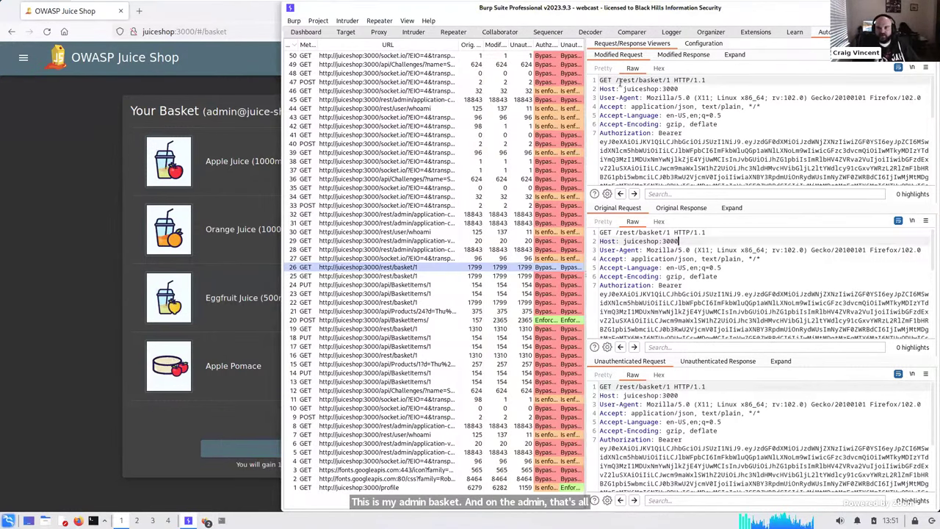
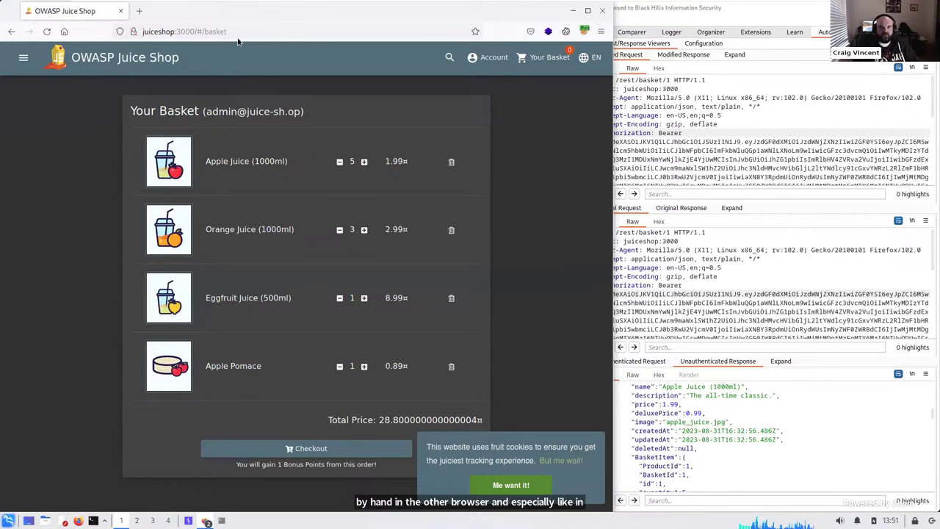
click(243, 32)
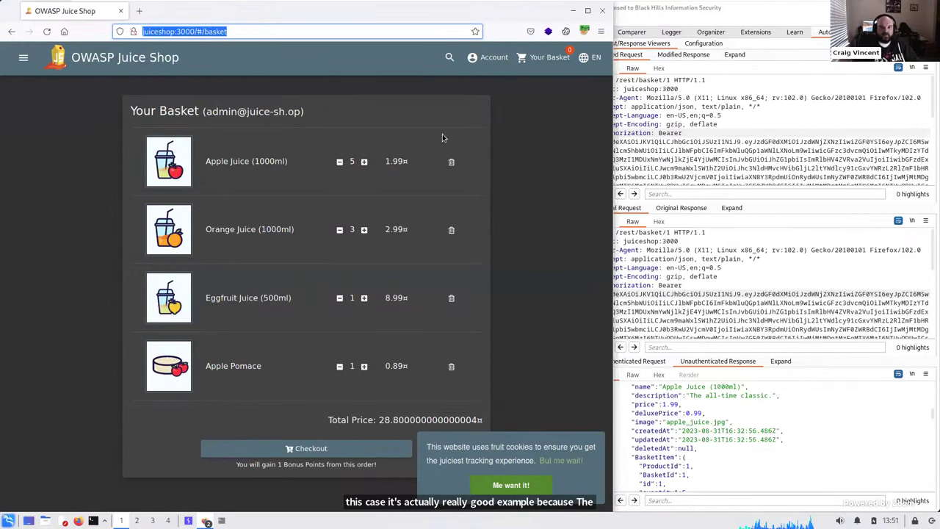
key(alt+Tab)
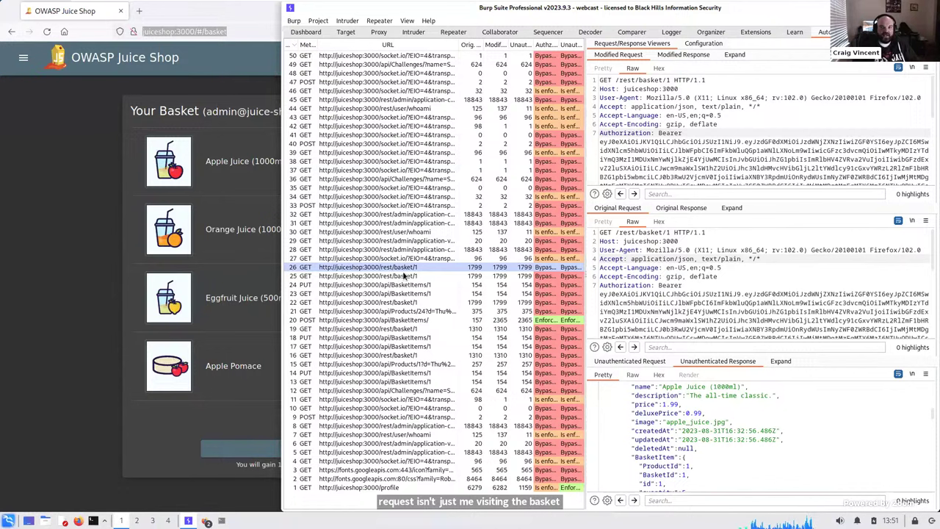
click(403, 276)
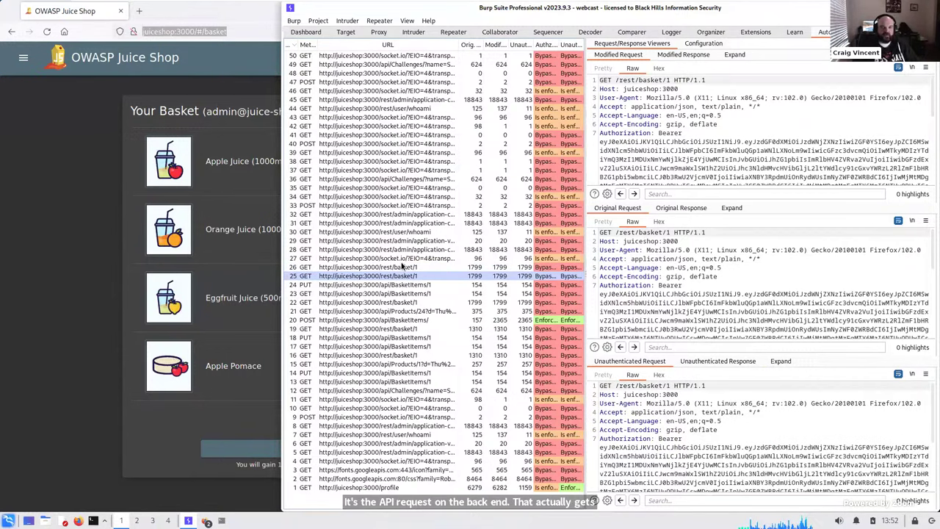
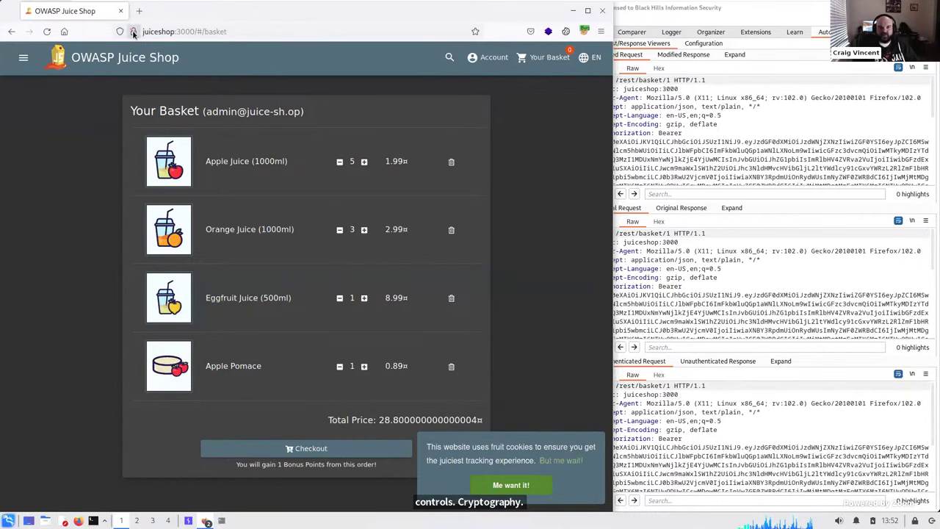
click(133, 33)
click(93, 116)
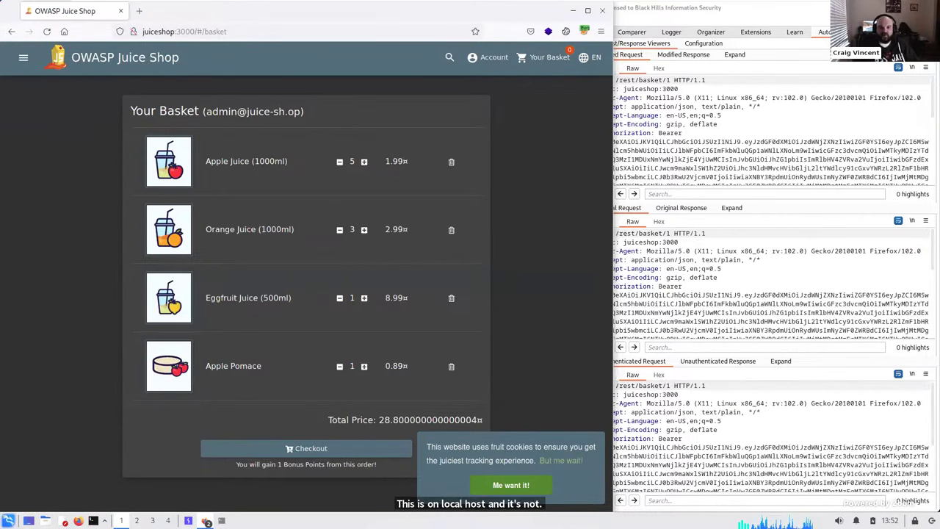
click(221, 520)
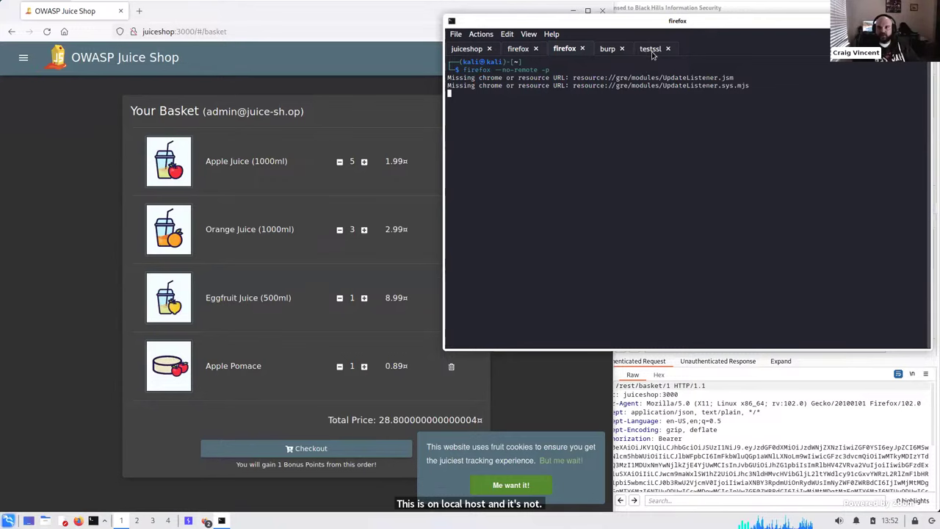
click(651, 52)
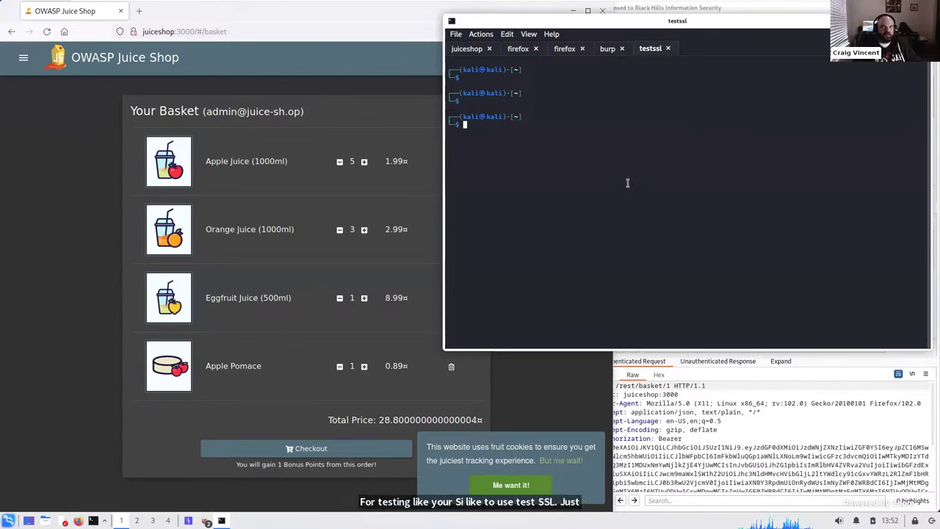
key(Up)
key(Up)
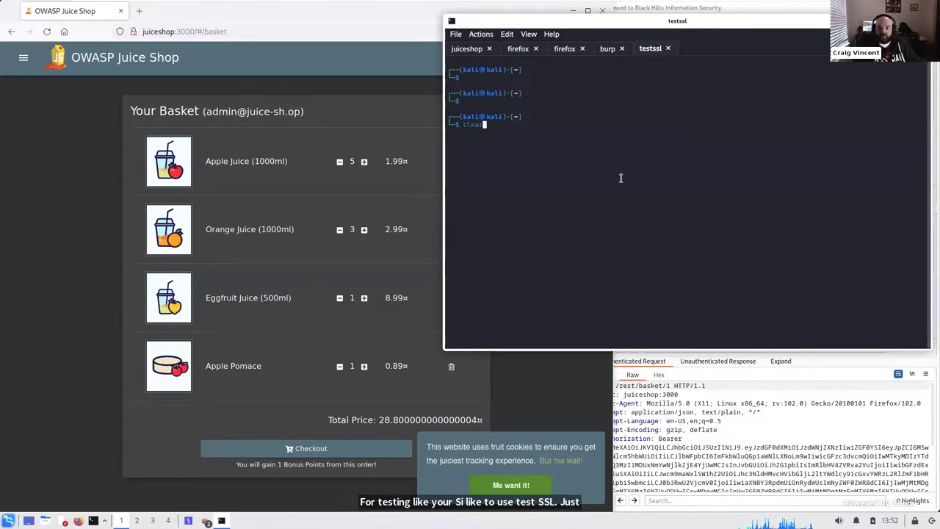
key(Left)
key(Left)
key(Left)
key(Left)
key(Left)
key(Left)
key(Left)
key(Left)
key(Left)
key(Left)
key(Left)
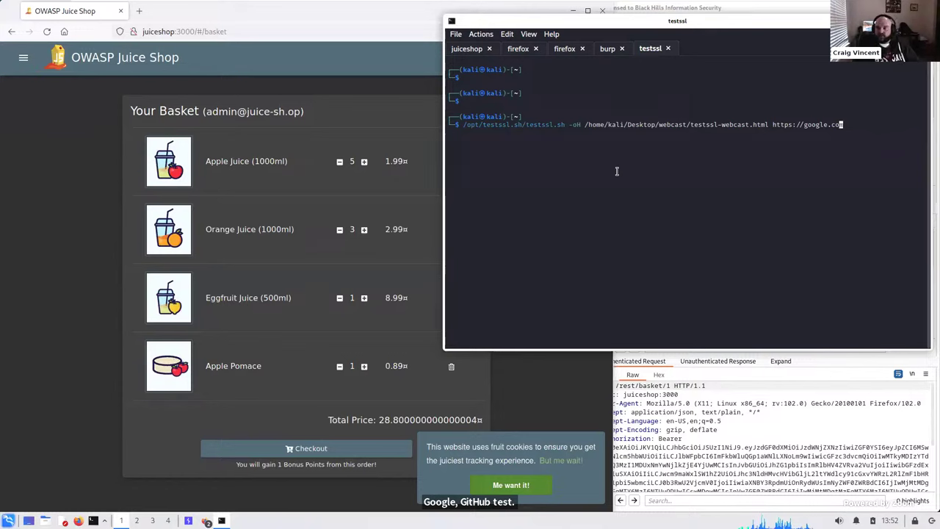
key(Left)
key(Left)
key(Left)
key(Left)
key(Left)
key(Left)
key(Left)
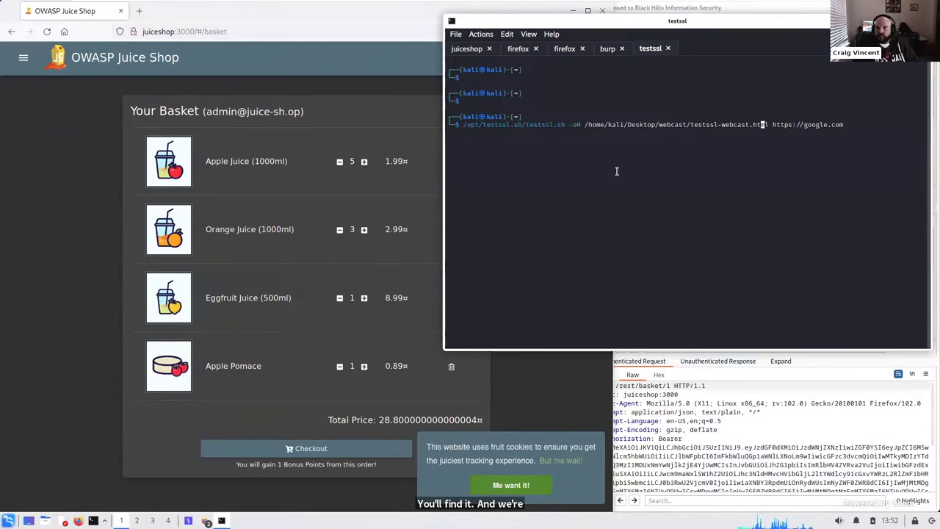
key(Left)
key(Left)
key(Left)
text(1)
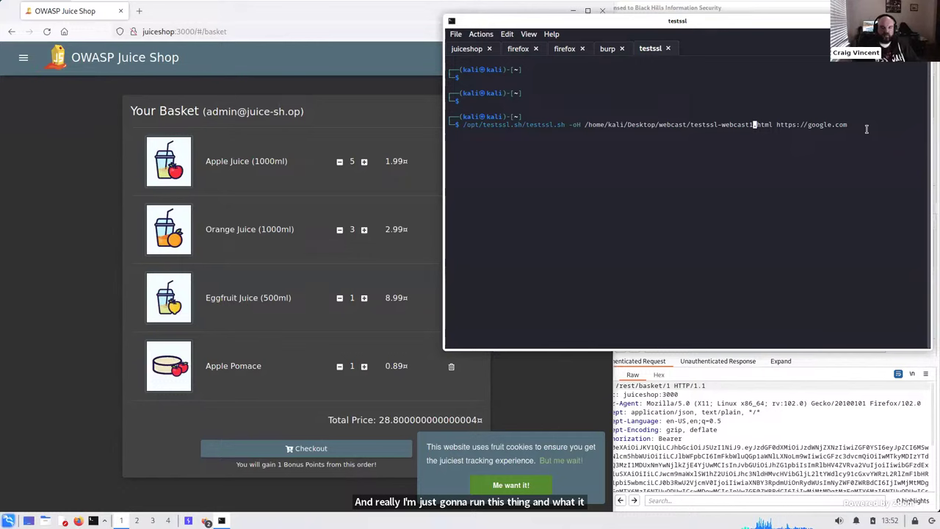
key(Return)
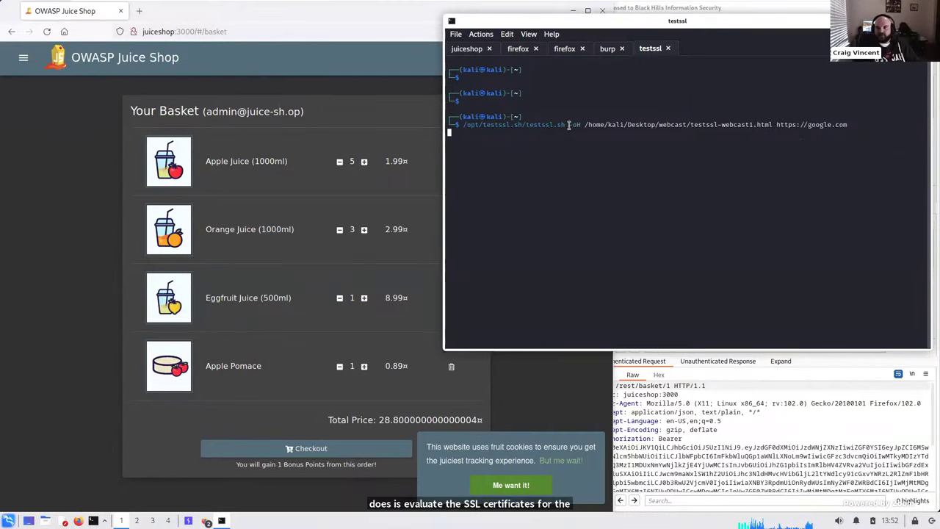
- Examine the HTML output option and the scan's protocol, cipher category and cipher preference results, and hide the terminal
drag(569, 124, 771, 124)
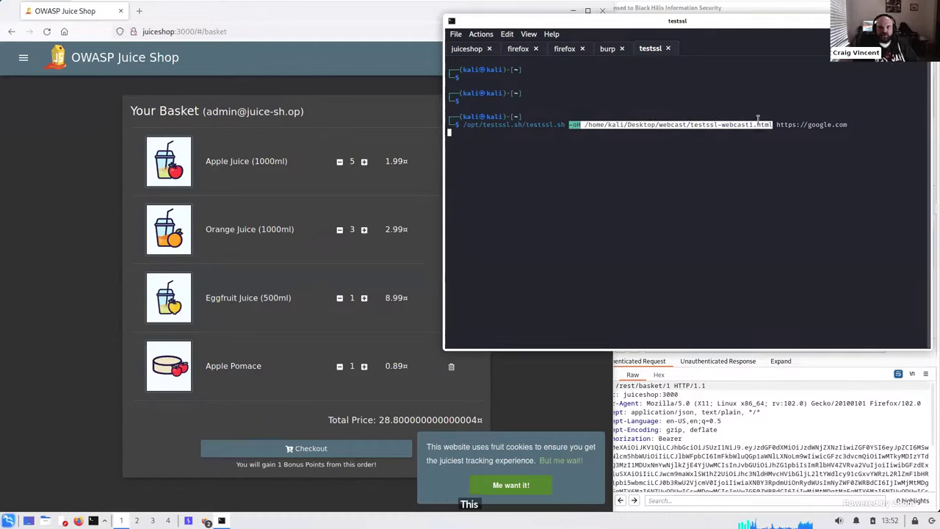
click(738, 204)
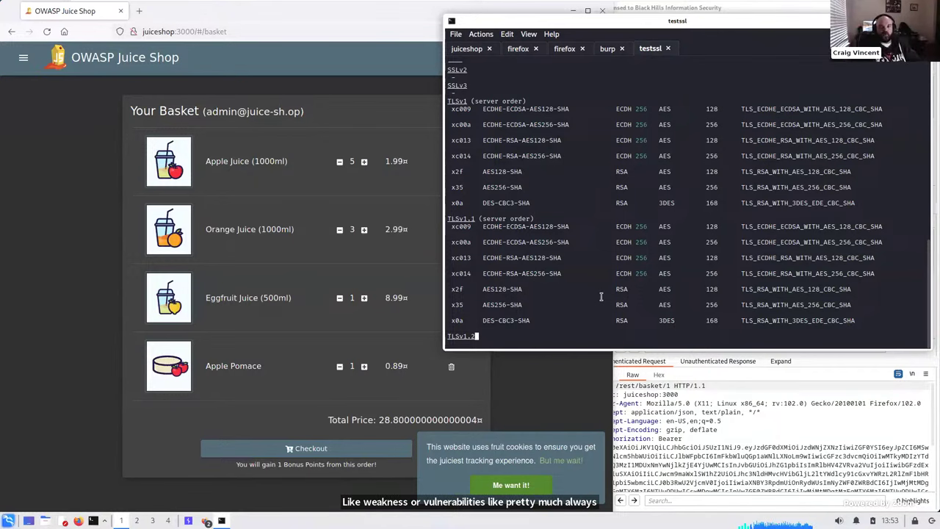
scroll(670, 190, up, 6)
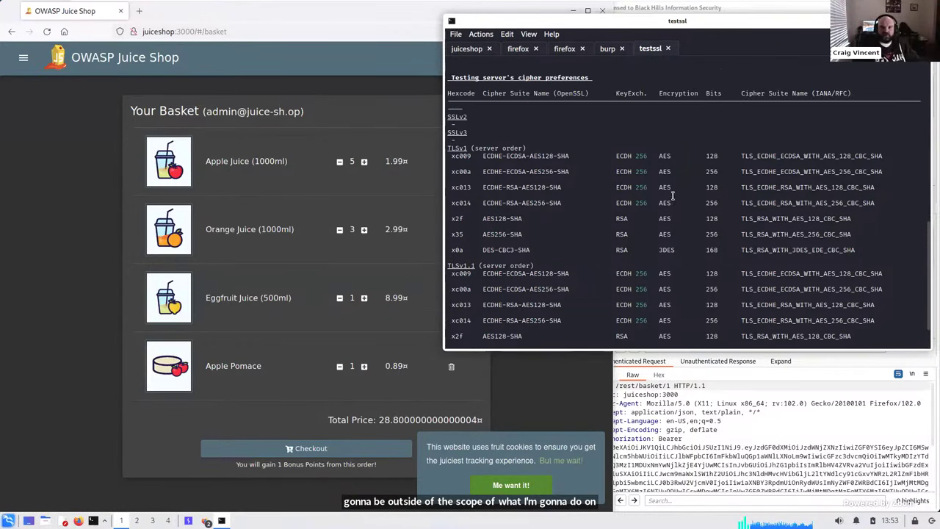
scroll(675, 201, up, 4)
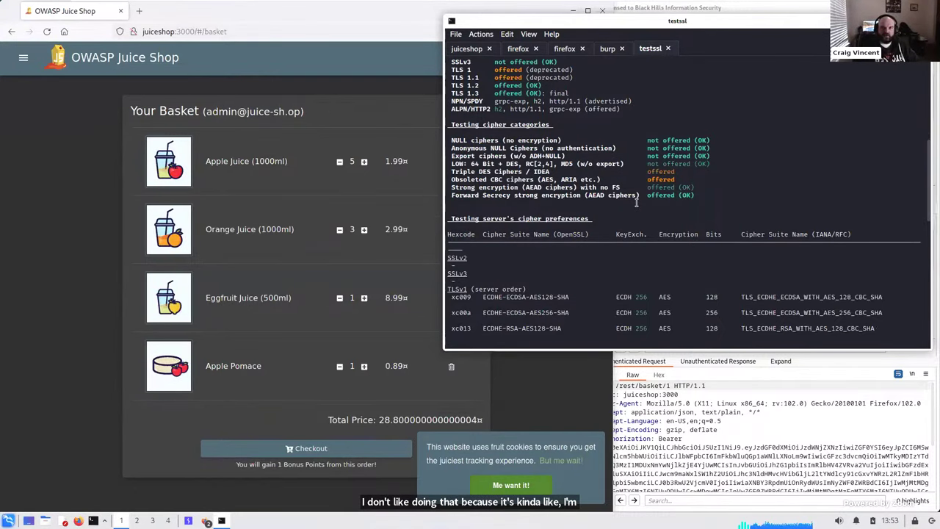
scroll(636, 204, up, 4)
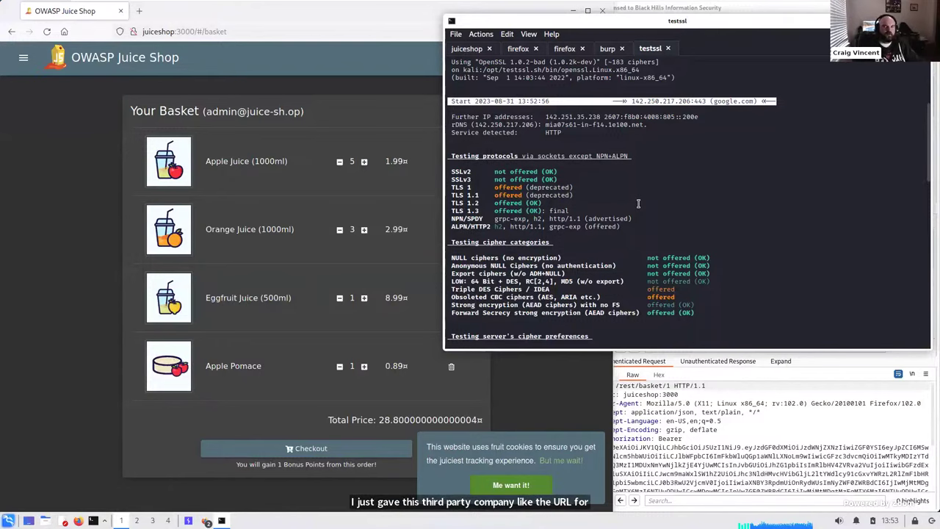
scroll(638, 204, down, 2)
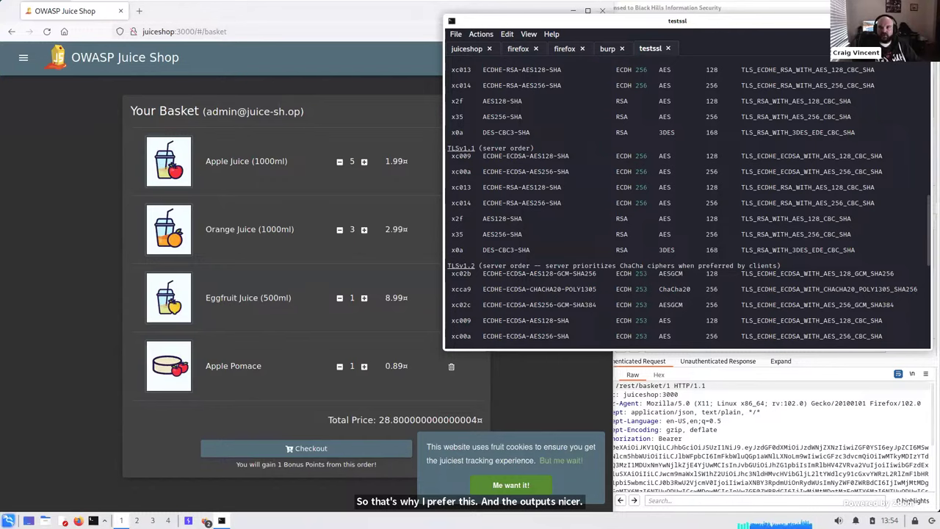
click(890, 21)
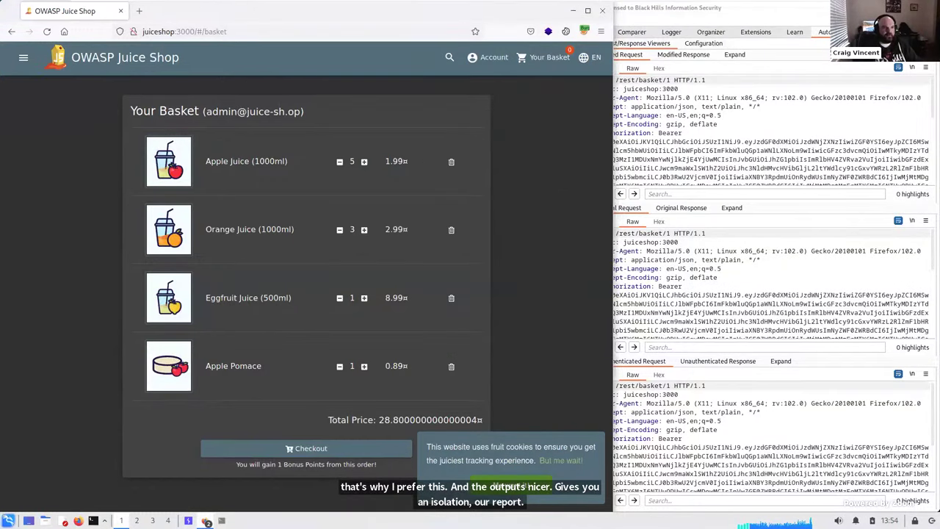